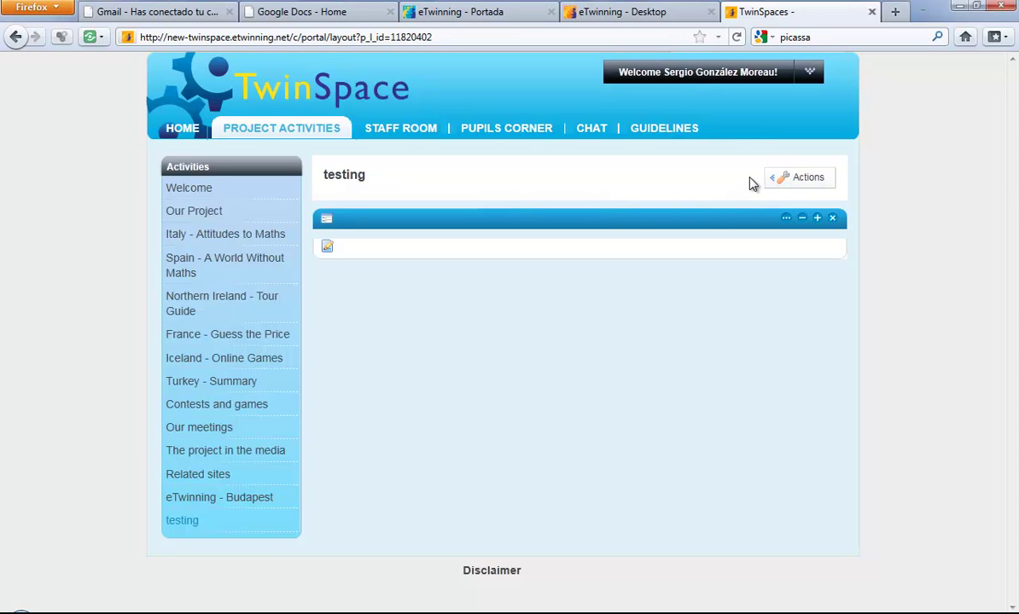
Show the content management applications available for the testing page and remove the page's existing component.
mouse_move(773, 179)
left_click(722, 176)
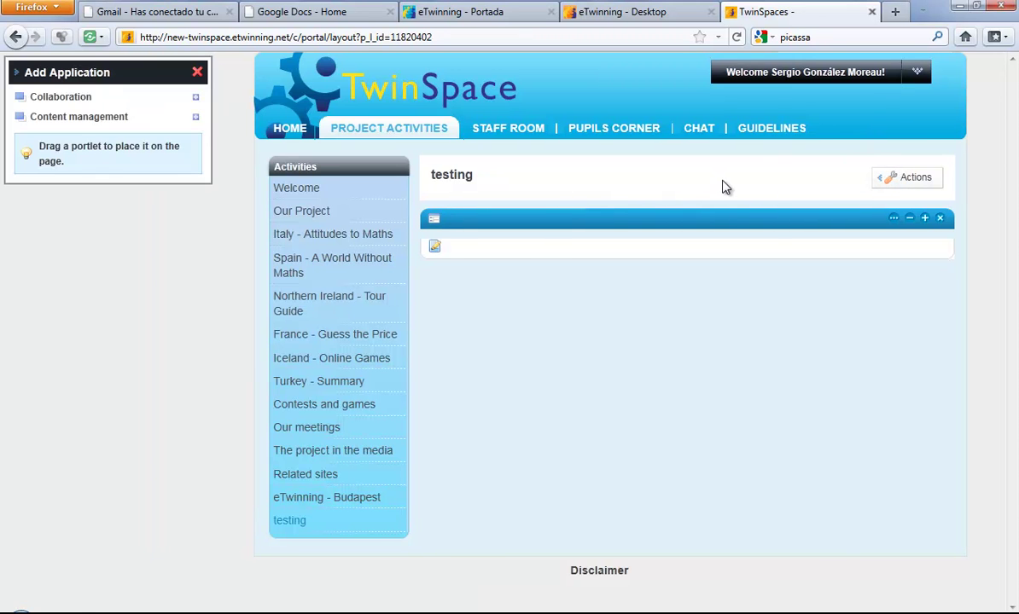
left_click(195, 118)
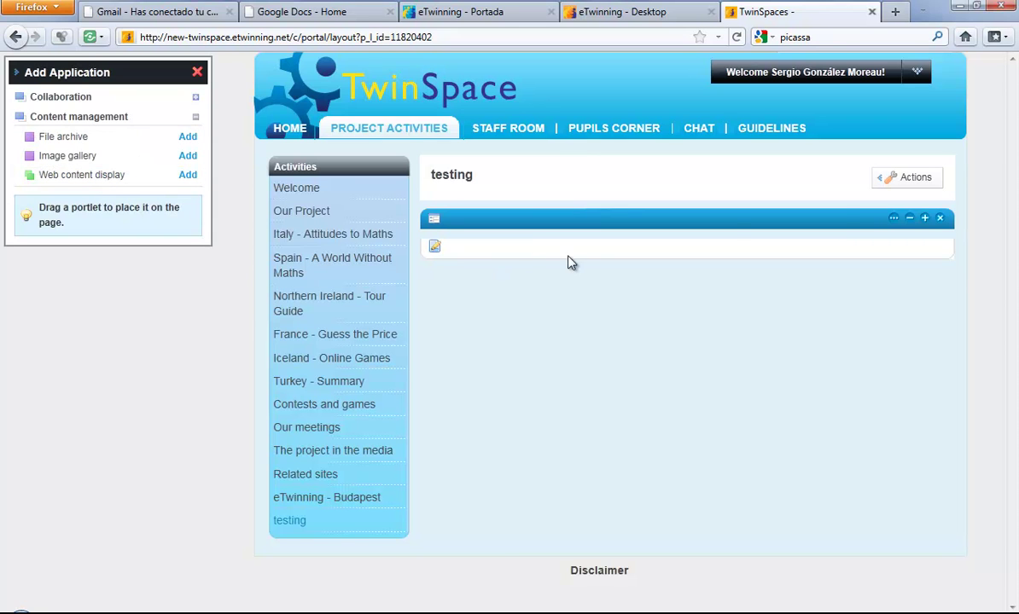
left_click(939, 217)
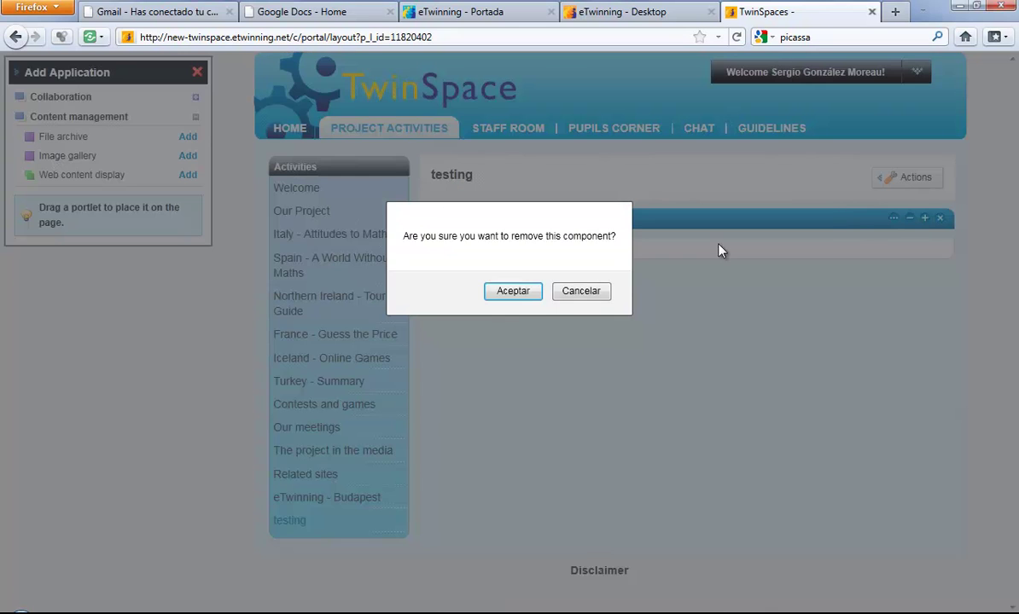
left_click(523, 295)
Place Web content display, Image gallery and File archive portlets on the testing page, one below the other, and list the collaboration applications.
left_click_drag(61, 174, 695, 262)
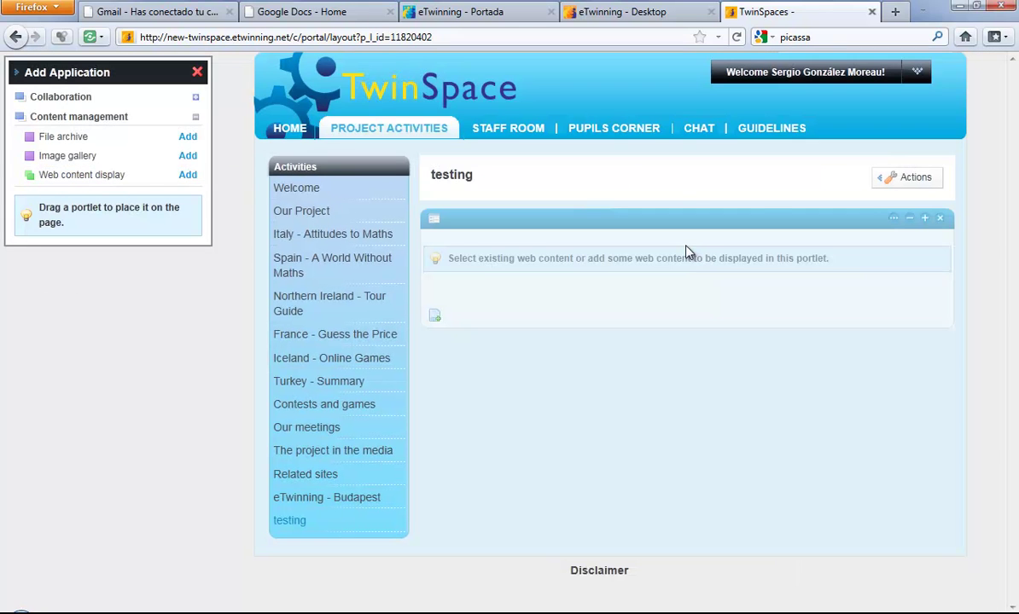
left_click_drag(73, 156, 634, 381)
left_click_drag(63, 136, 567, 519)
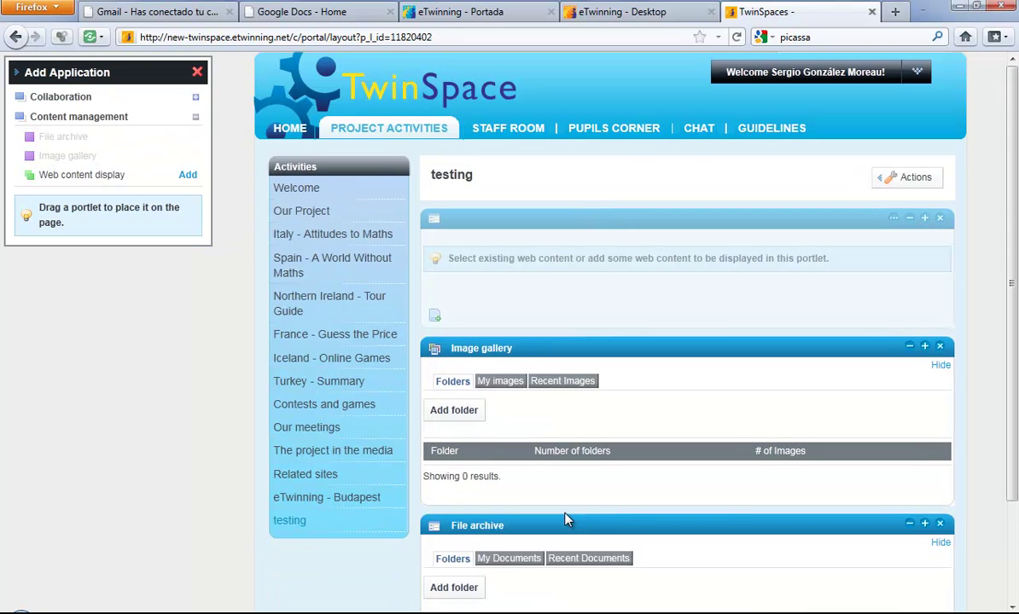
left_click(195, 97)
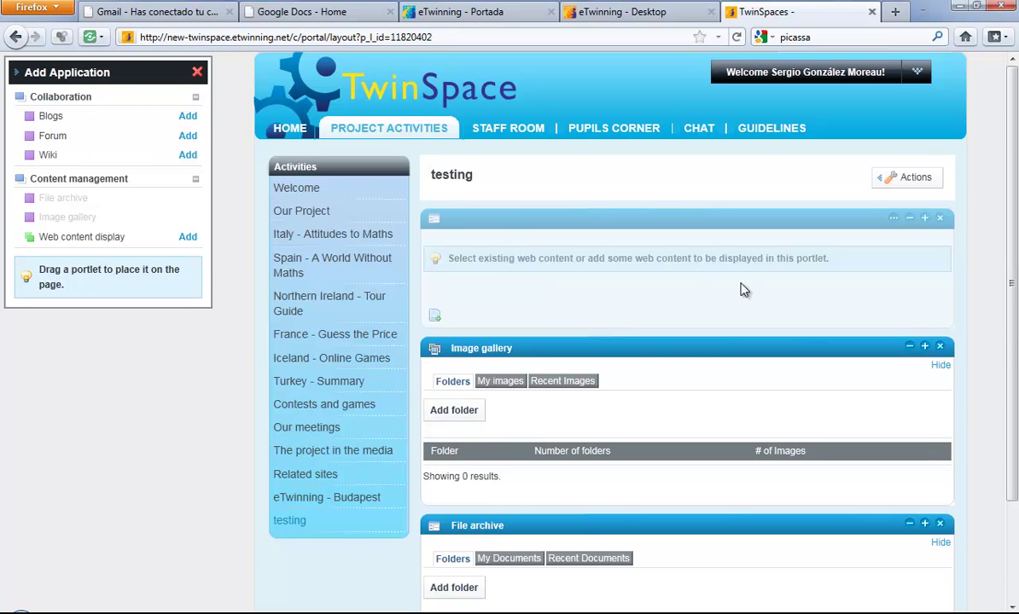
Create a folder named Fotos in the Image gallery.
scroll(717, 281, "down", 3)
left_click(453, 288)
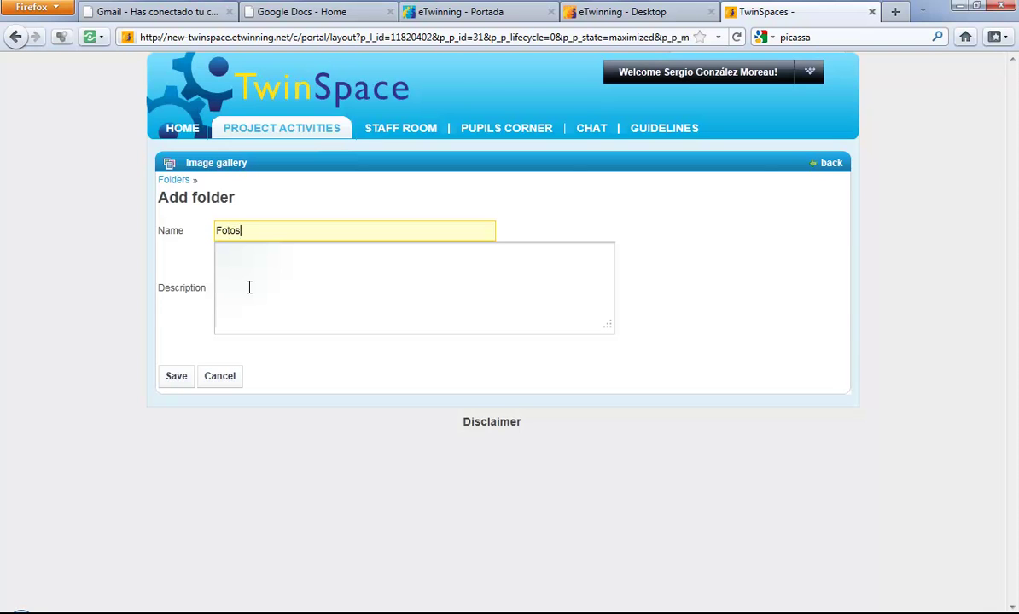
left_click(178, 378)
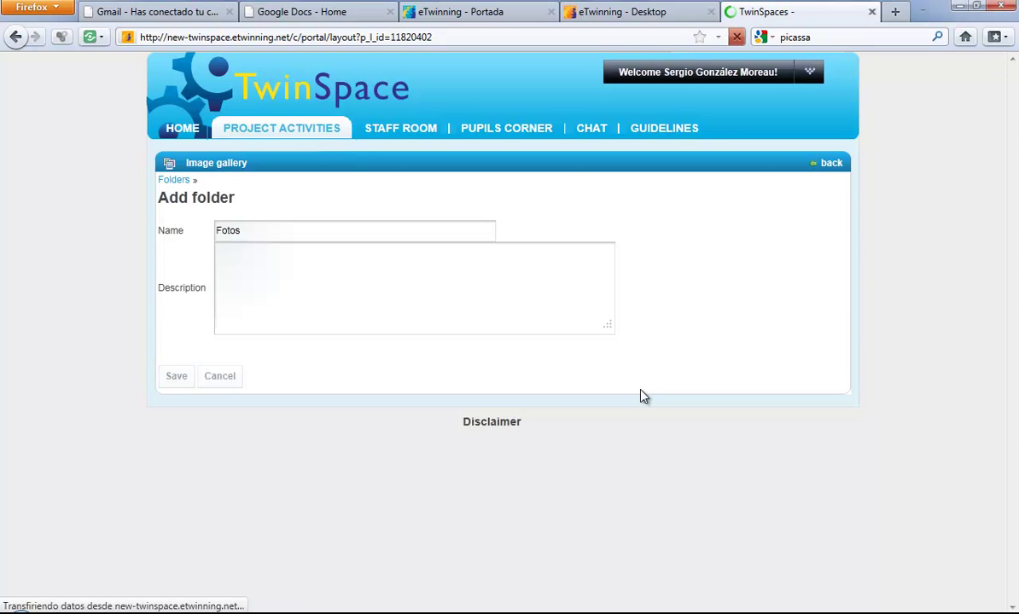
Upload abeja01.jpg, margarita01.jpg, nautilus01.jpg and piña01.jpg from the prueba folder into the gallery's Fotos folder.
scroll(642, 392, "down", 4)
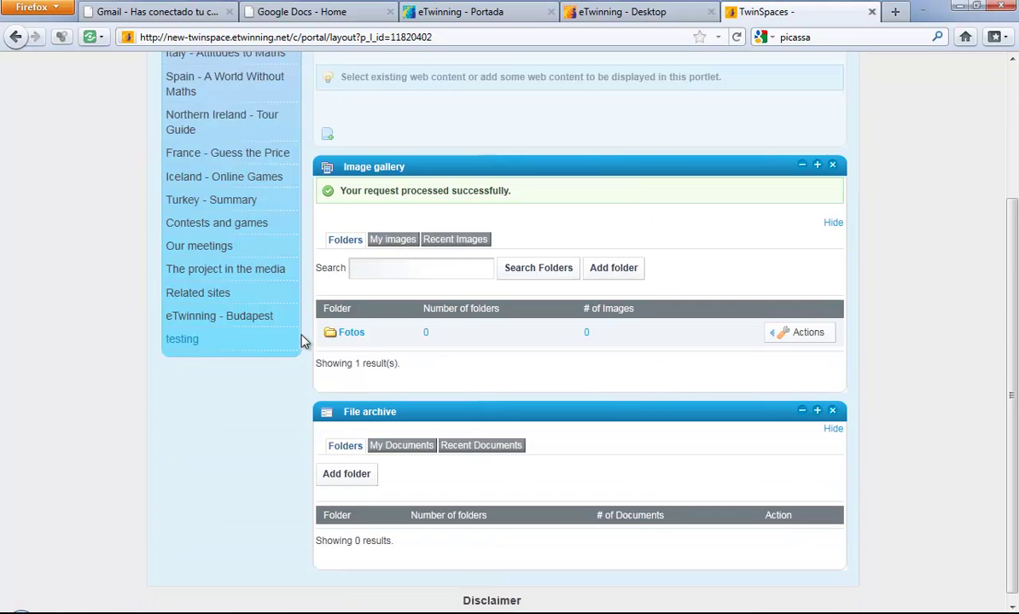
left_click(346, 334)
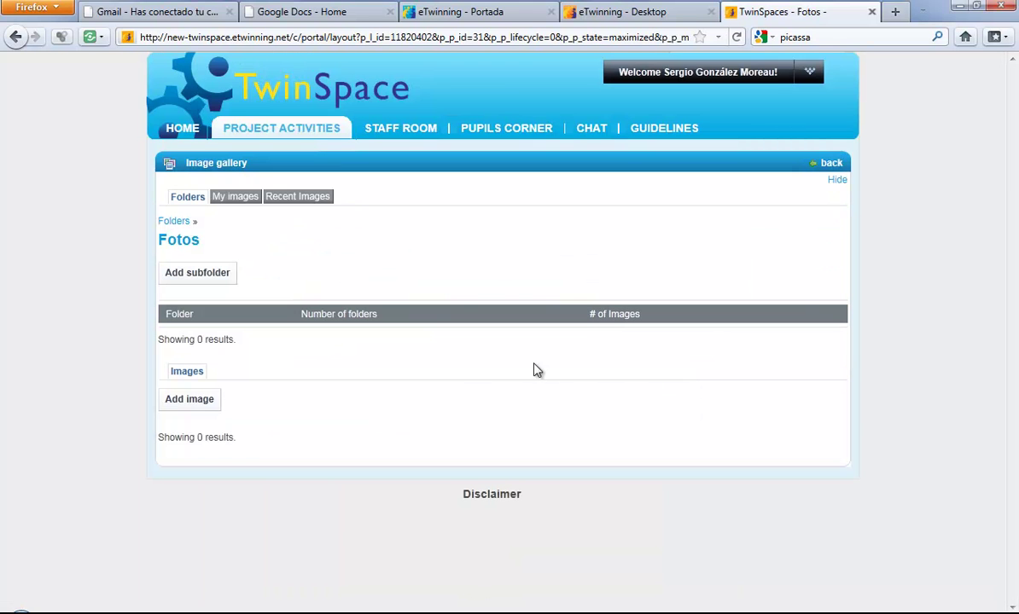
left_click(209, 399)
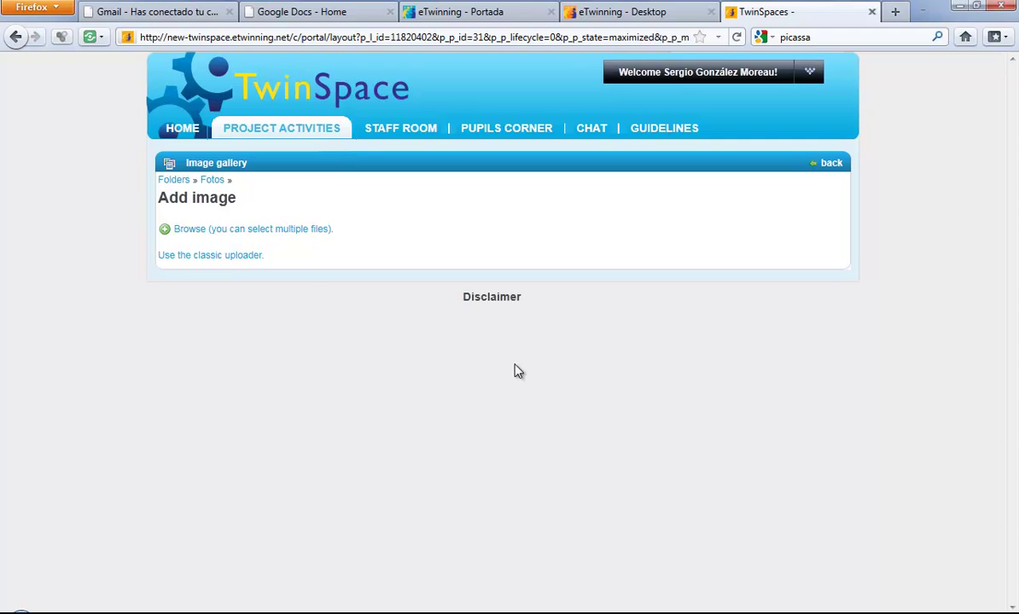
left_click(268, 239)
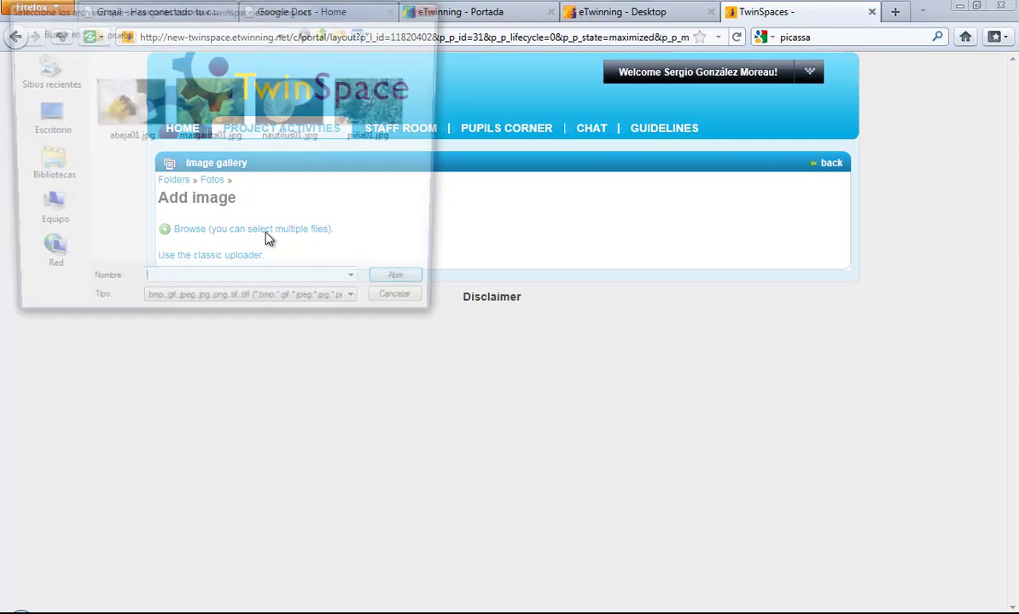
left_click(115, 120)
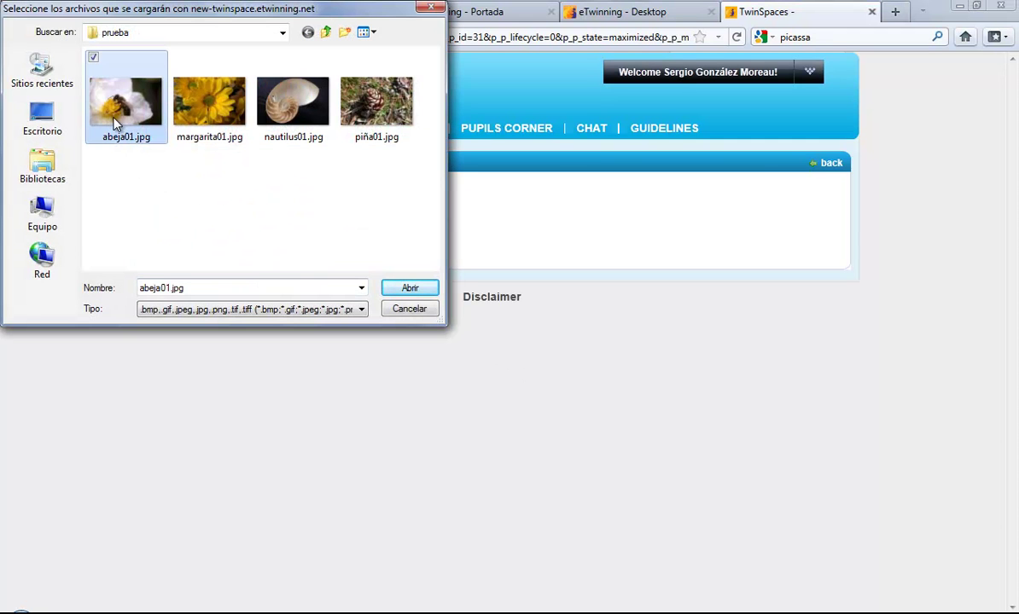
left_click(376, 102, "shift")
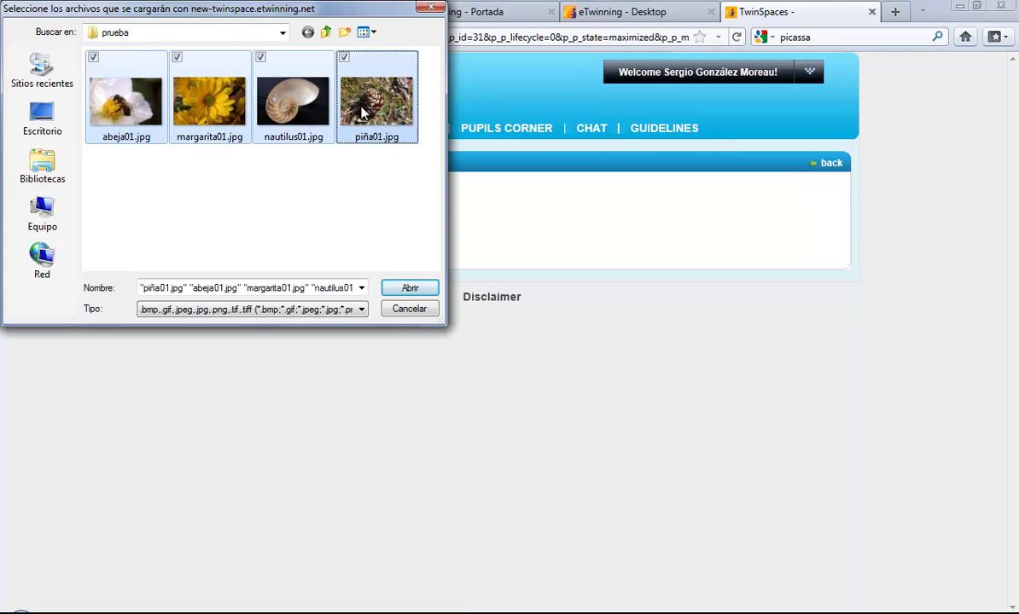
left_click(409, 287)
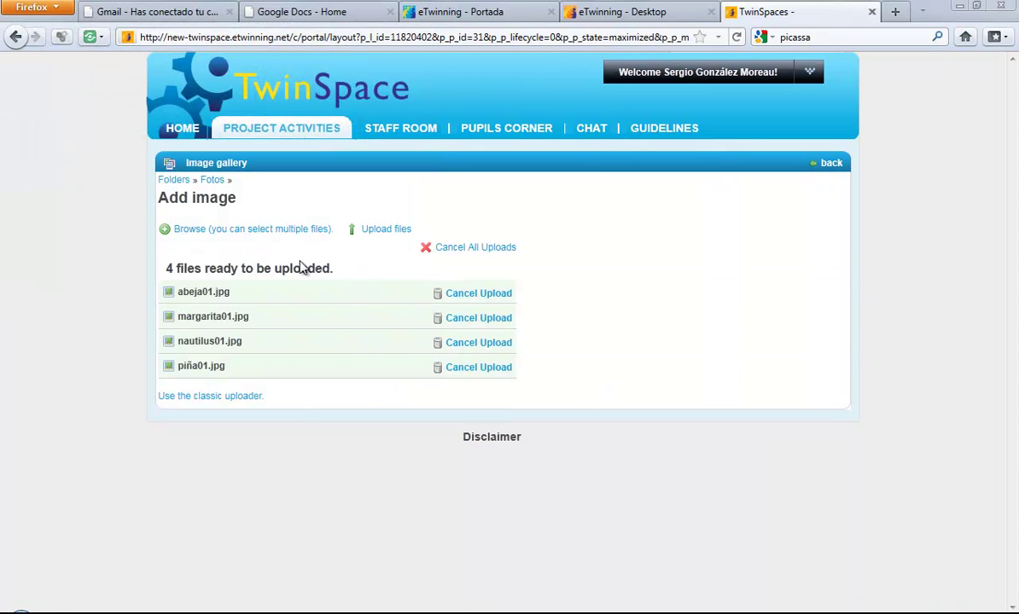
left_click(385, 234)
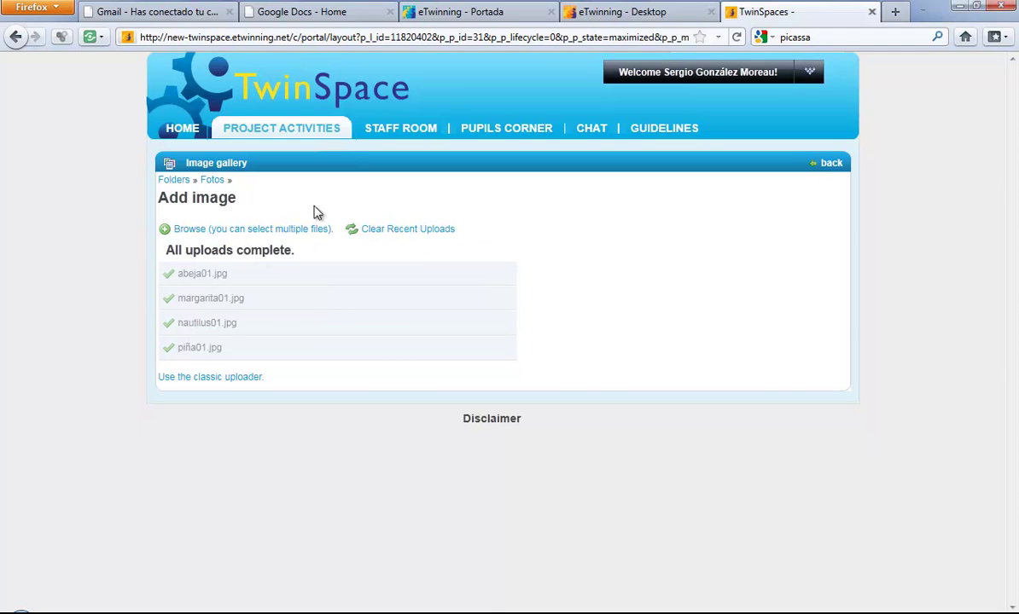
Open the Fotos folder and view the abeja01 image enlarged, closing the preview when done.
left_click(213, 182)
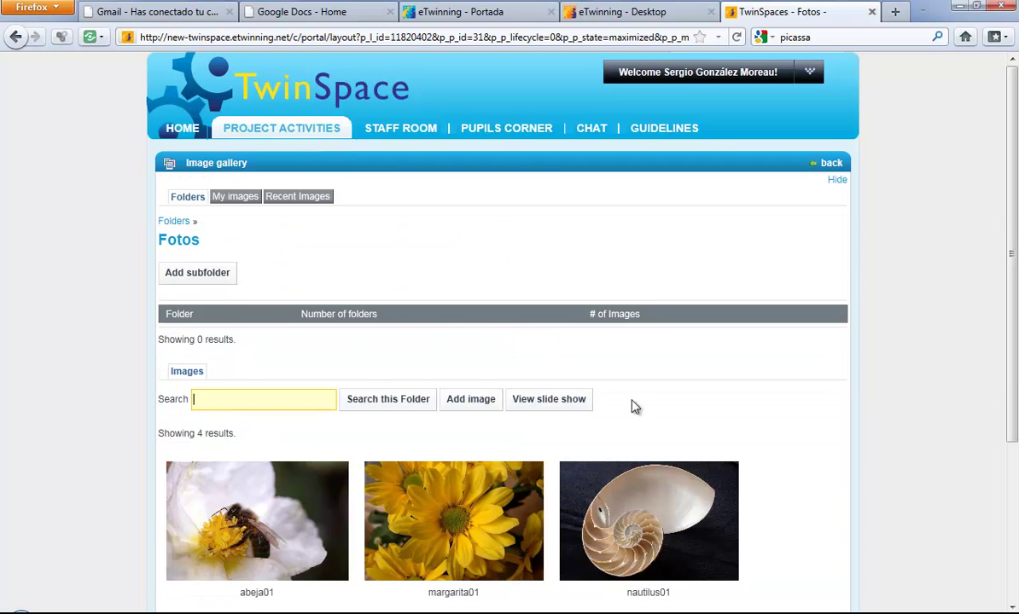
scroll(762, 407, "down", 5)
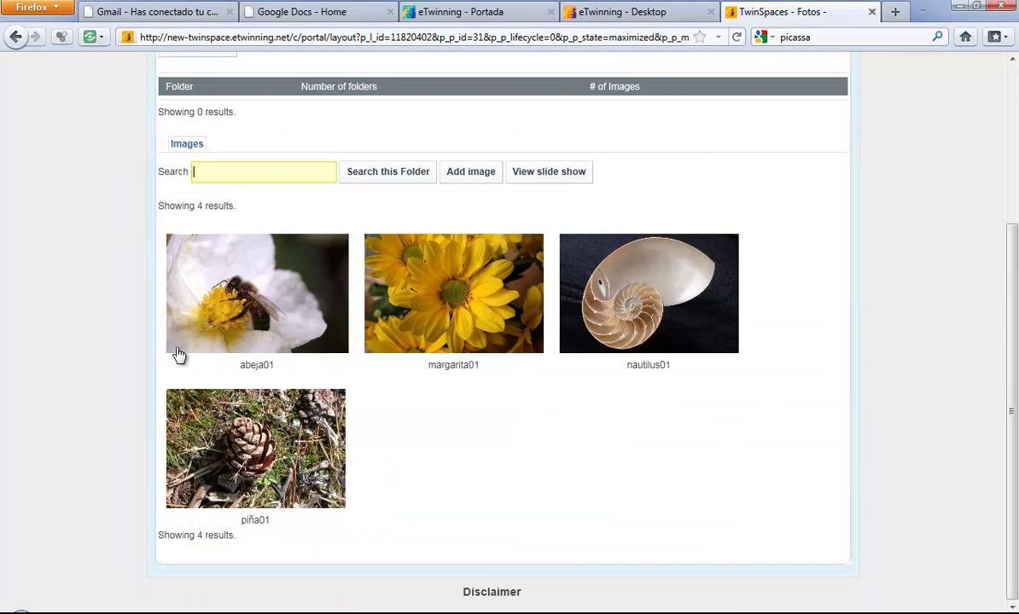
left_click(220, 331)
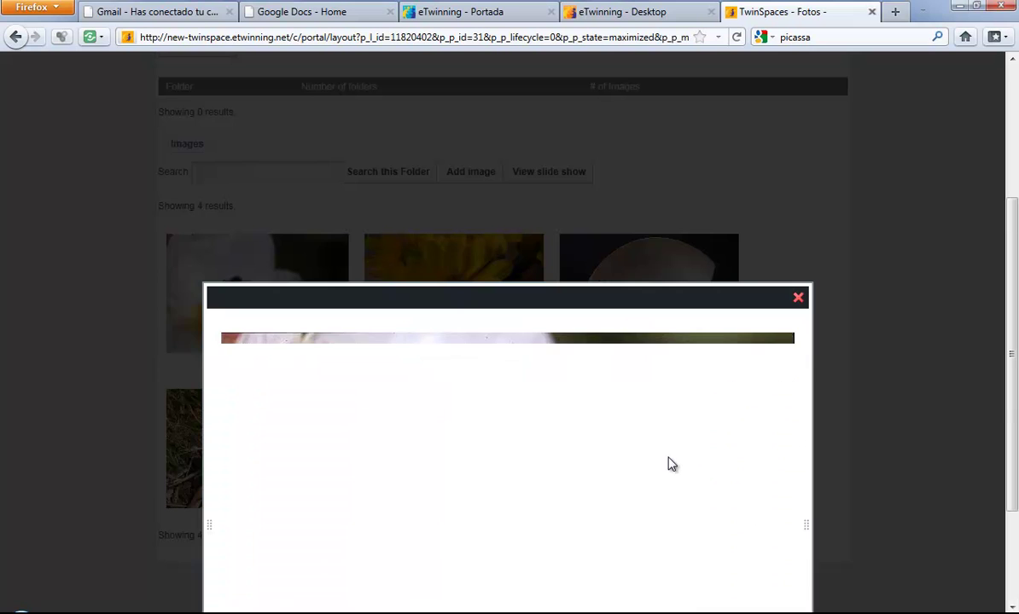
scroll(962, 399, "down", 3)
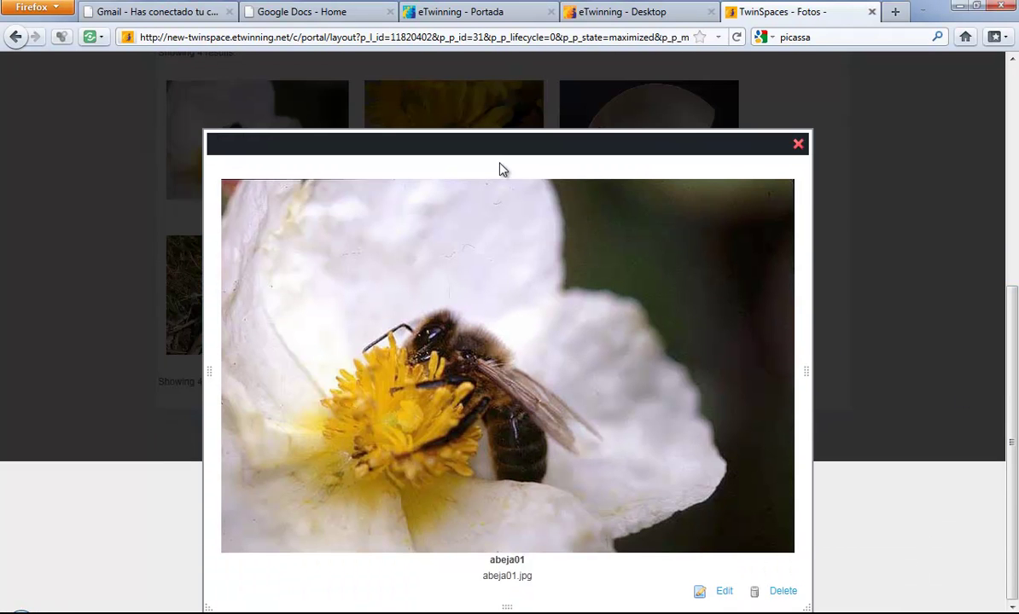
left_click_drag(496, 144, 514, 127)
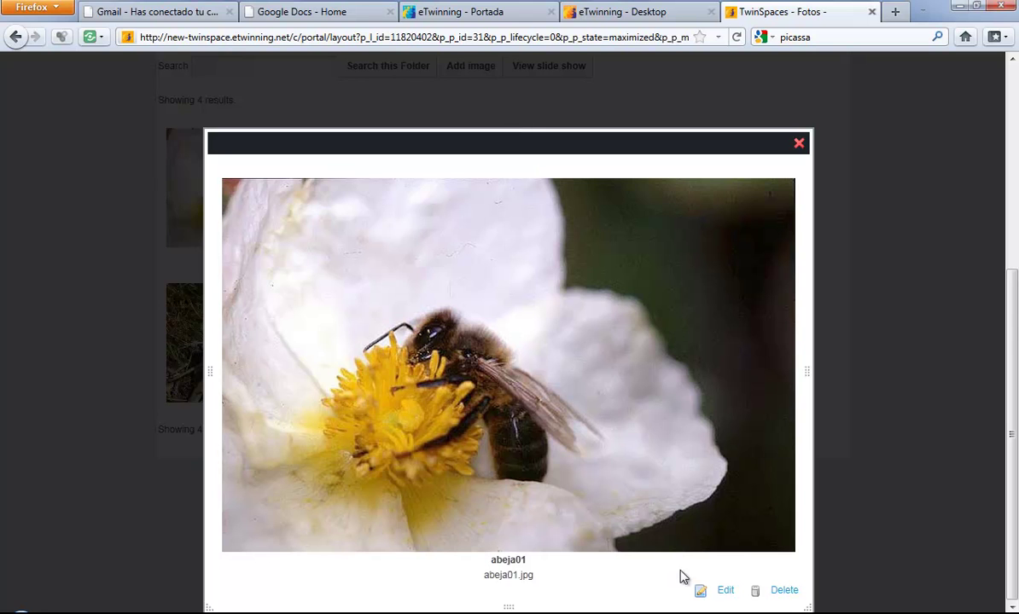
left_click(798, 145)
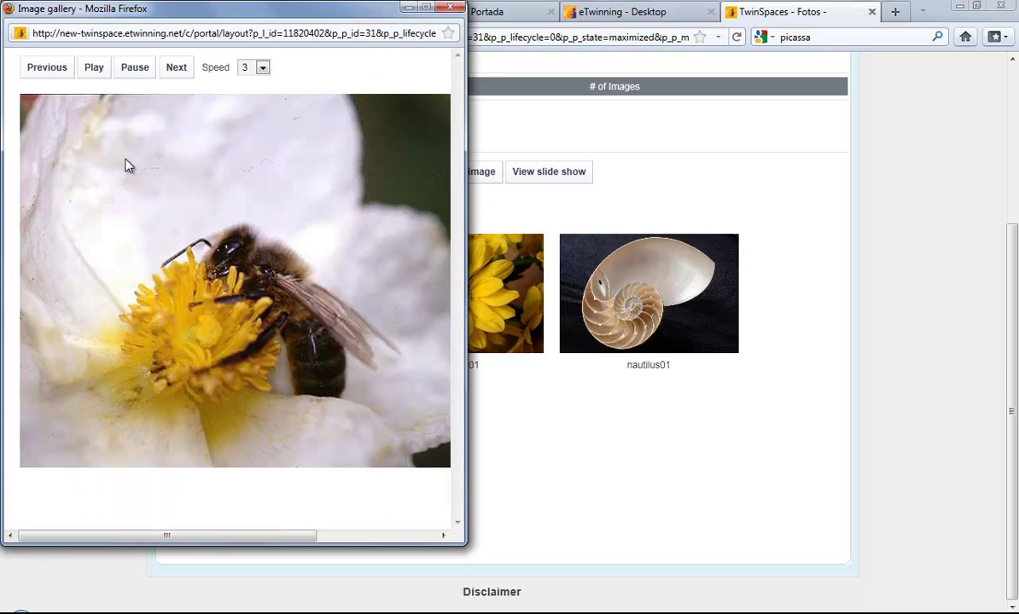
Advance the Fotos slide show by one image, close it and return to the testing page.
left_click(184, 75)
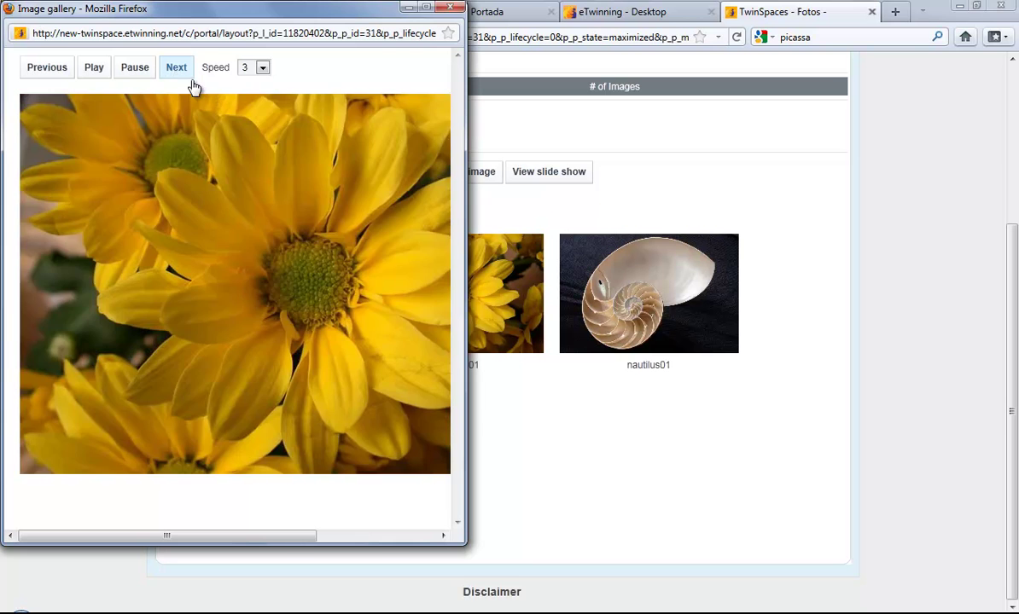
left_click(452, 9)
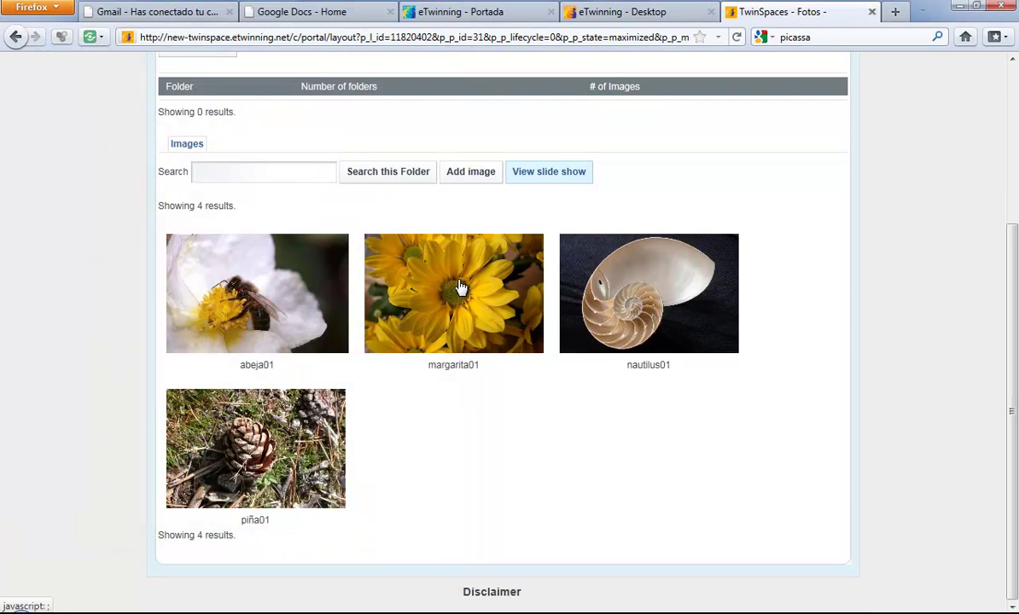
scroll(398, 265, "up", 5)
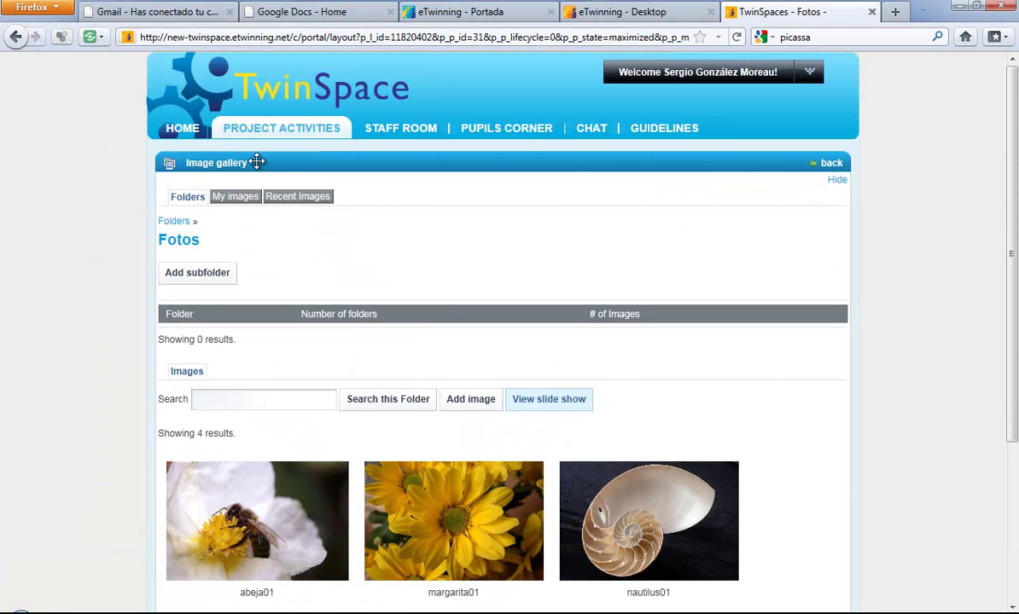
left_click(829, 169)
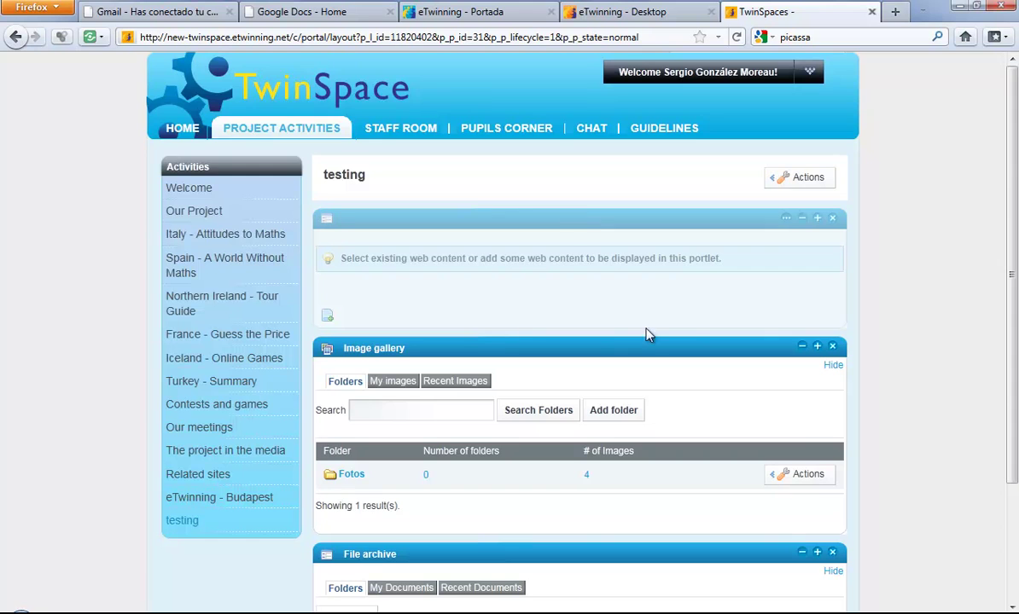
Create a folder named Test in the File archive.
scroll(832, 553, "down", 3)
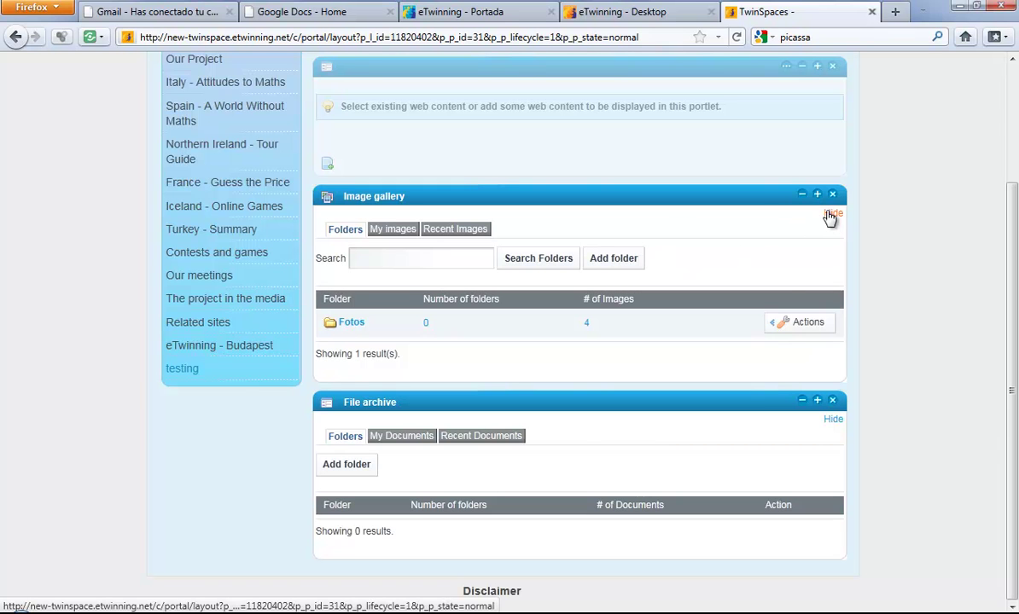
left_click(352, 464)
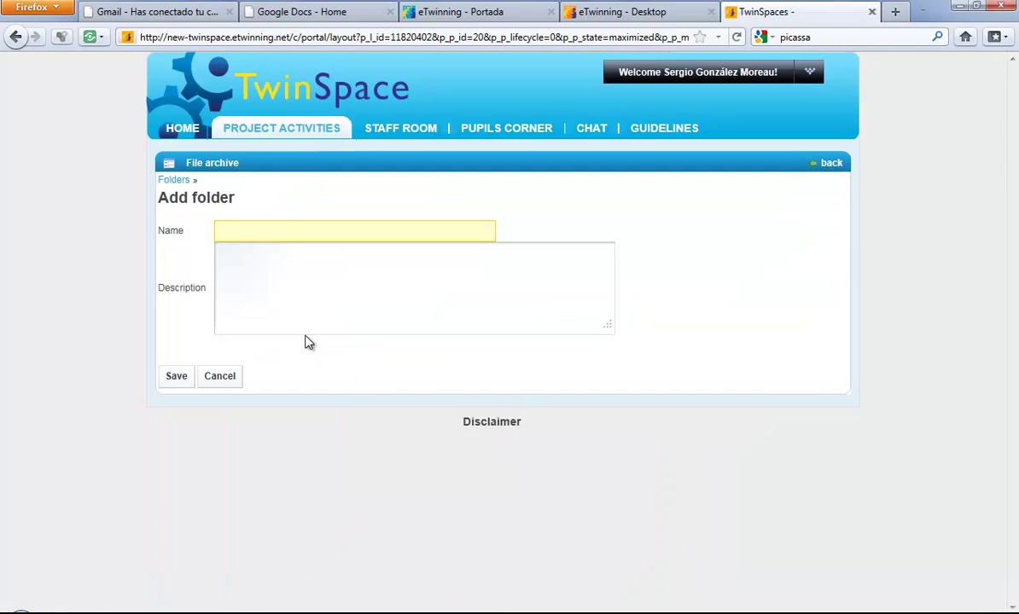
type("Test")
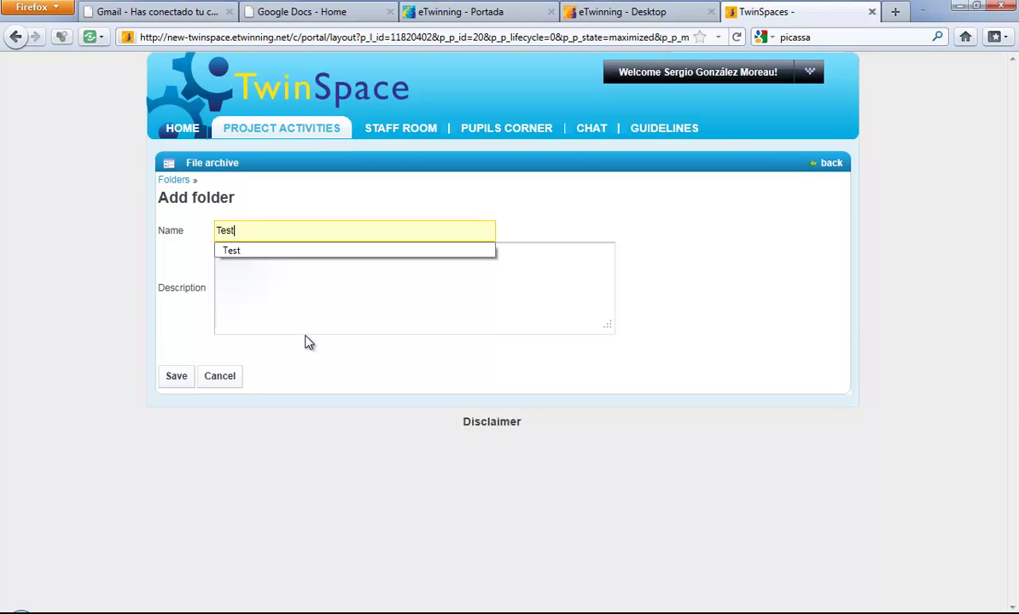
left_click(250, 253)
left_click(176, 376)
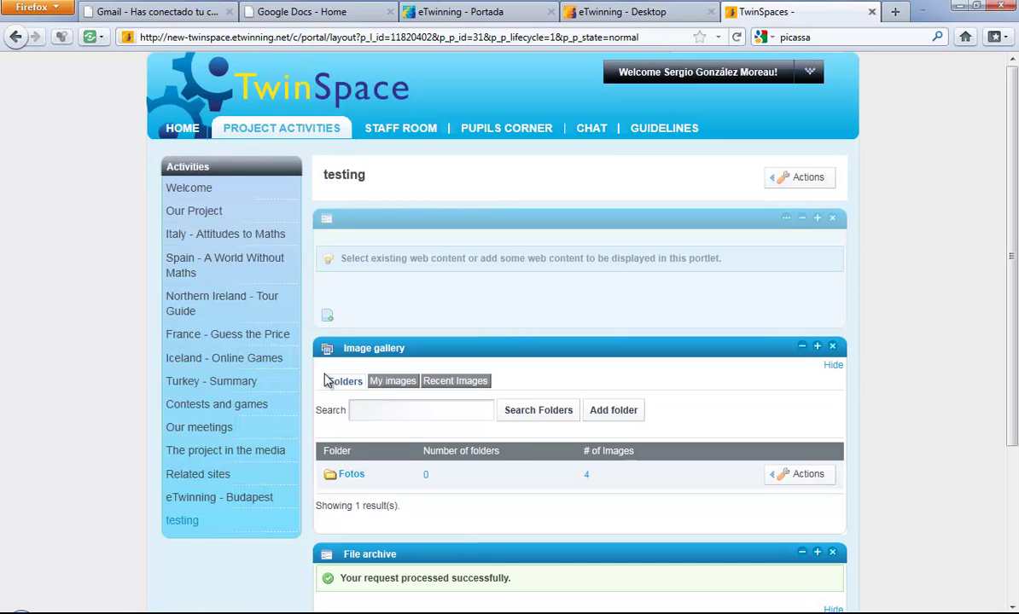
Upload abeja01.jpg from the prueba folder into the File archive's Test folder, accepting the copyright declaration.
scroll(325, 380, "down", 5)
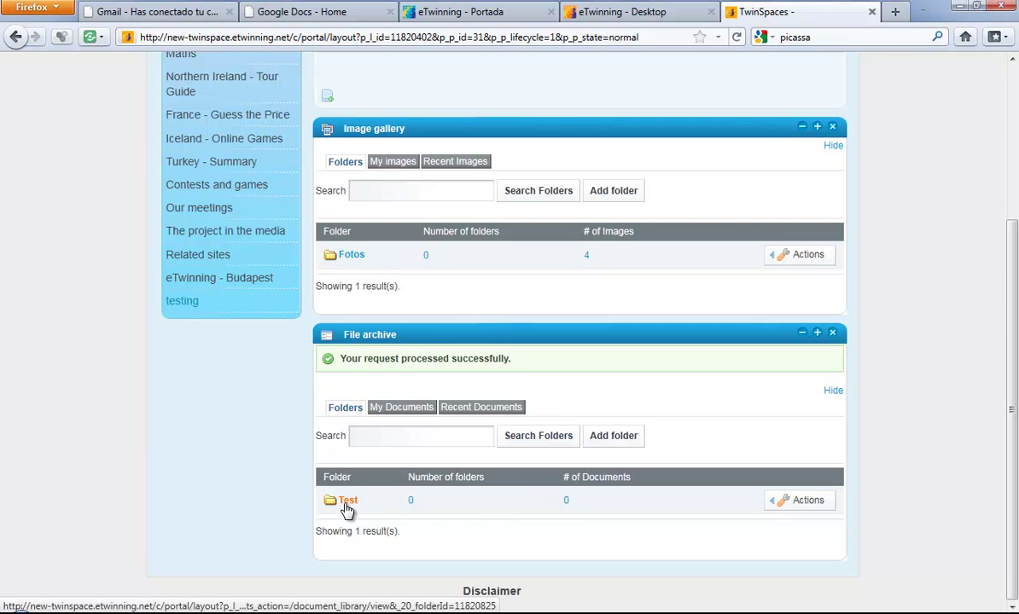
left_click(770, 507)
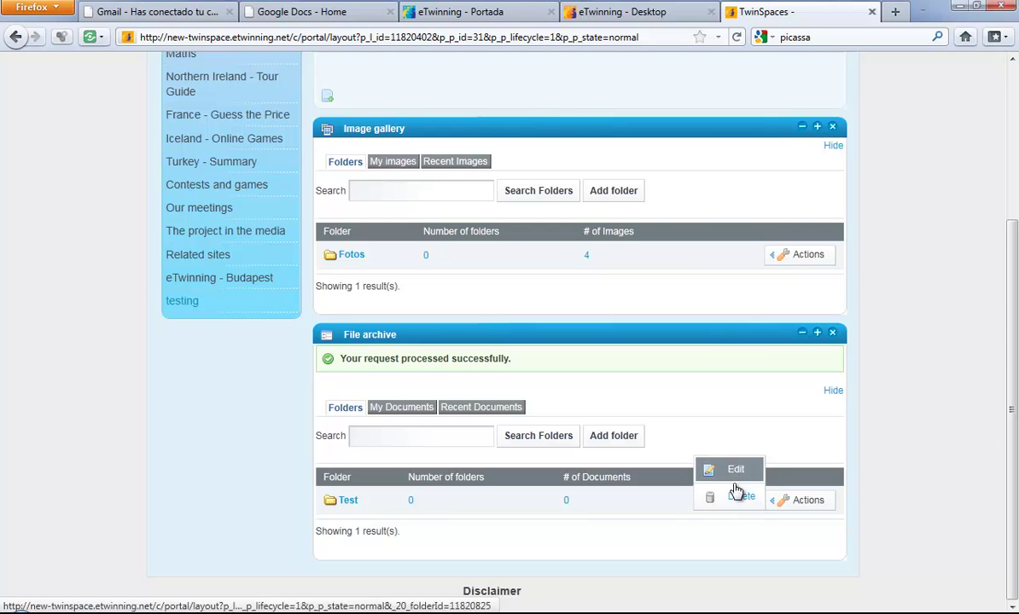
left_click(344, 502)
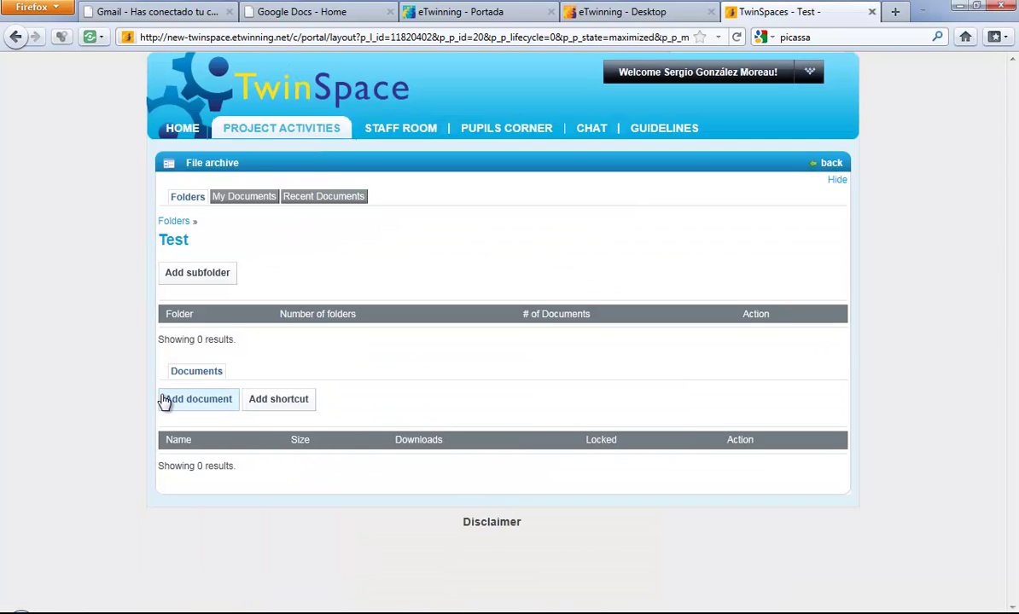
left_click(178, 402)
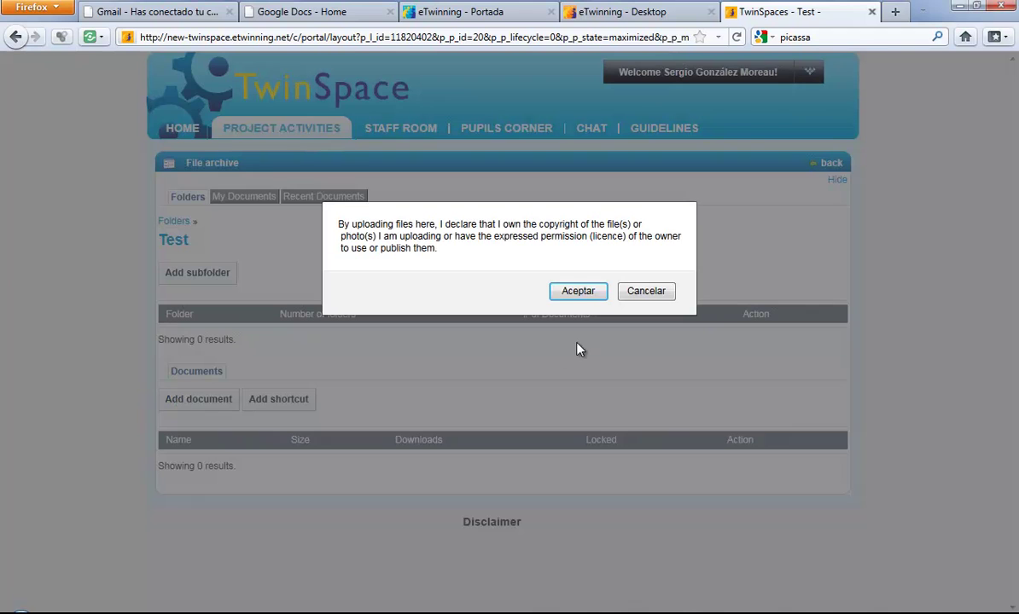
left_click(579, 292)
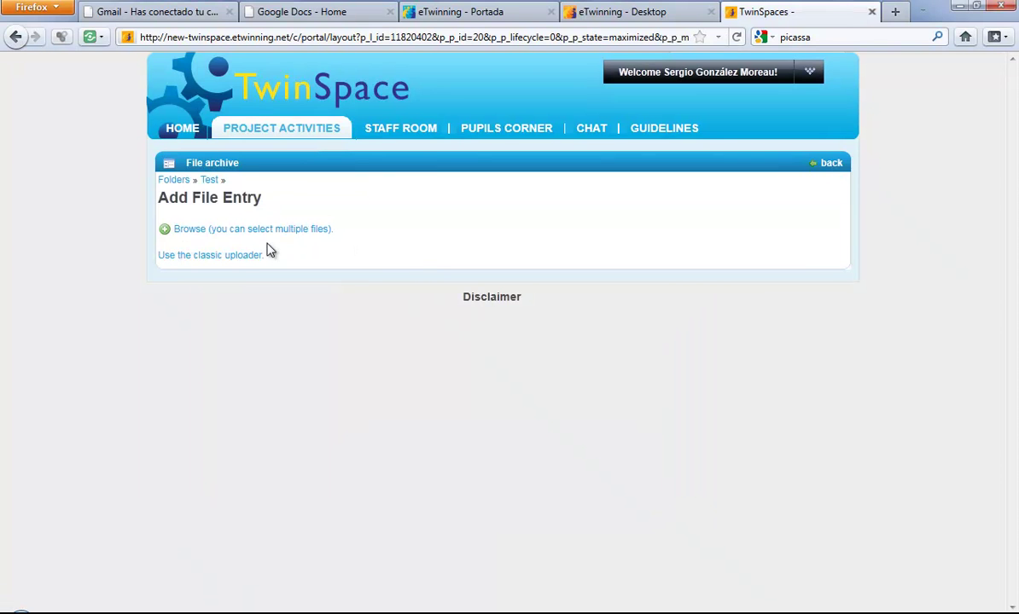
left_click(273, 230)
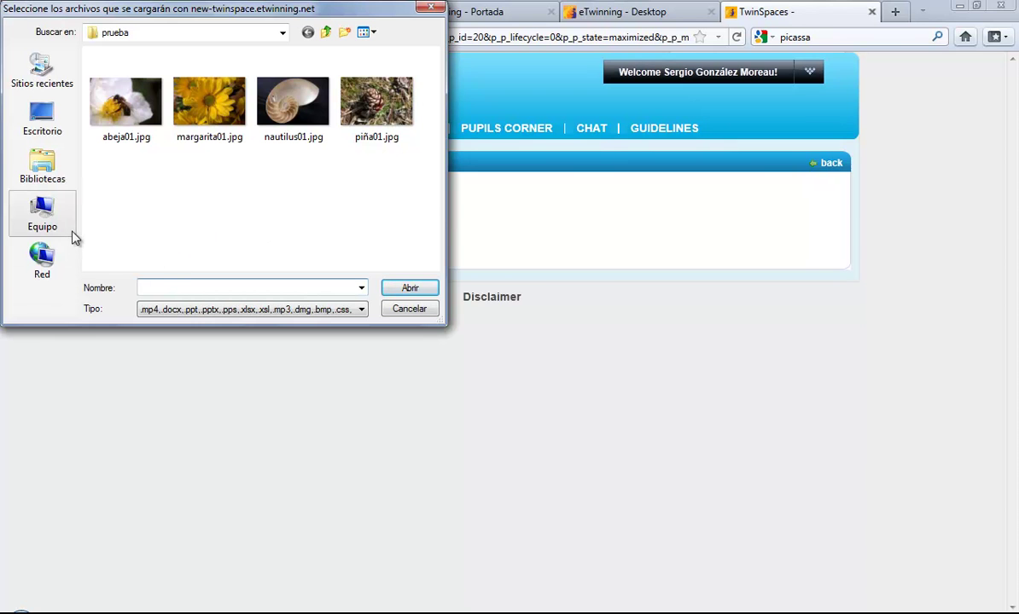
left_click(109, 128)
left_click(426, 294)
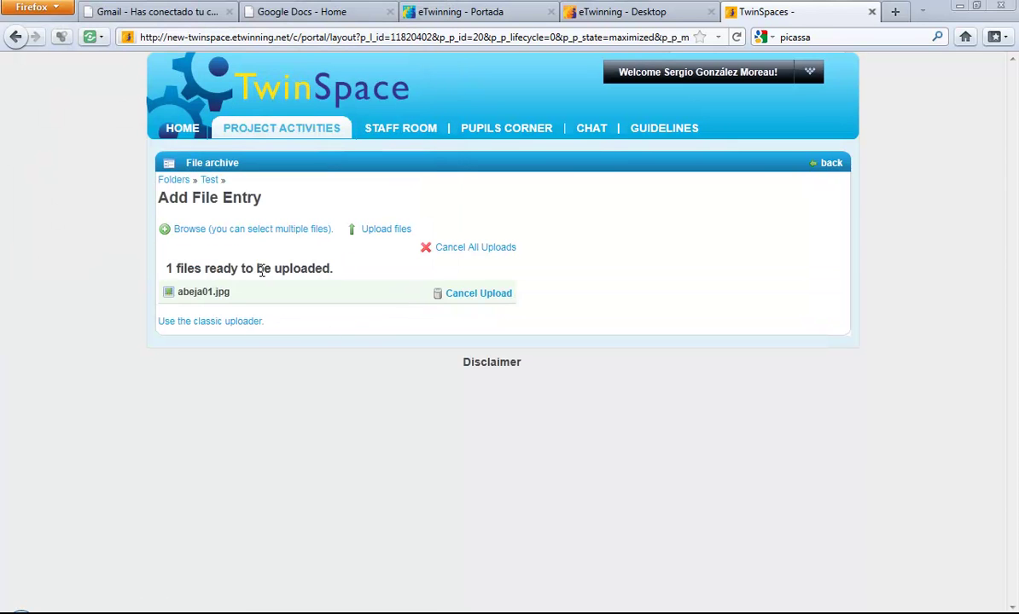
left_click(382, 232)
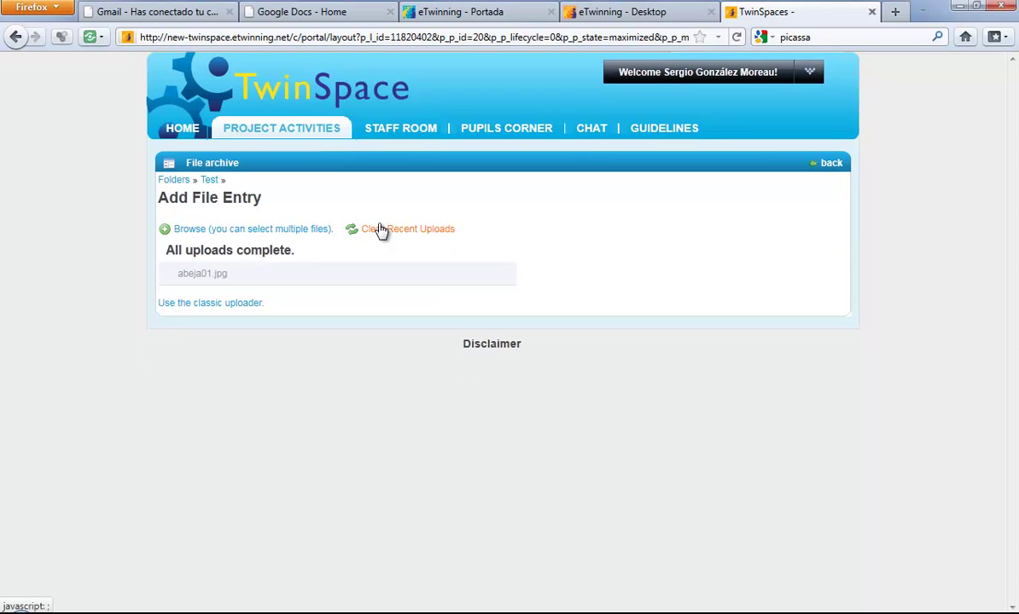
Return to the Test folder, view the actions available for abeja01.jpg and go back to the testing page.
left_click(209, 180)
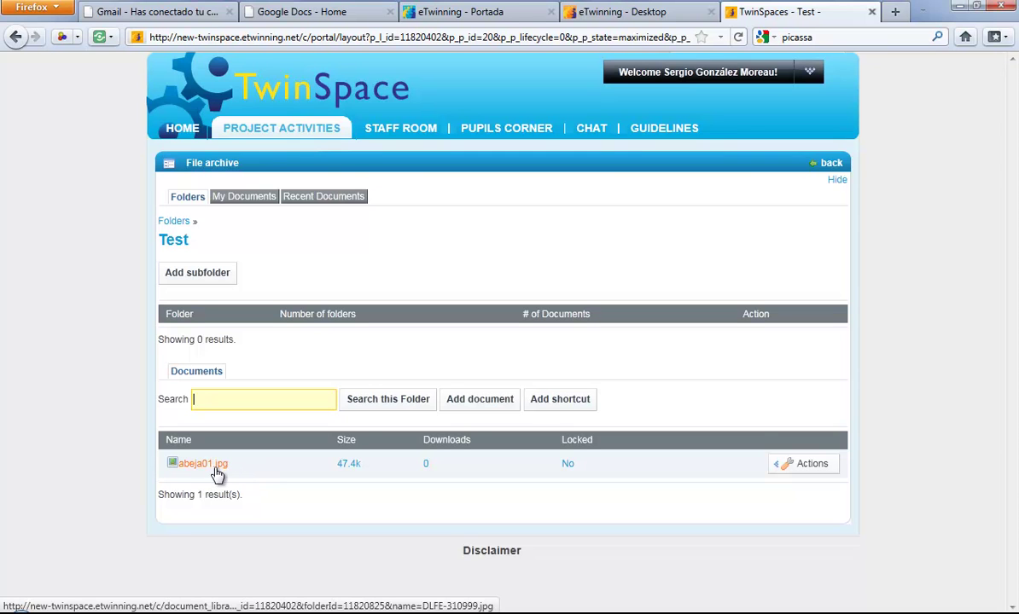
left_click(777, 463)
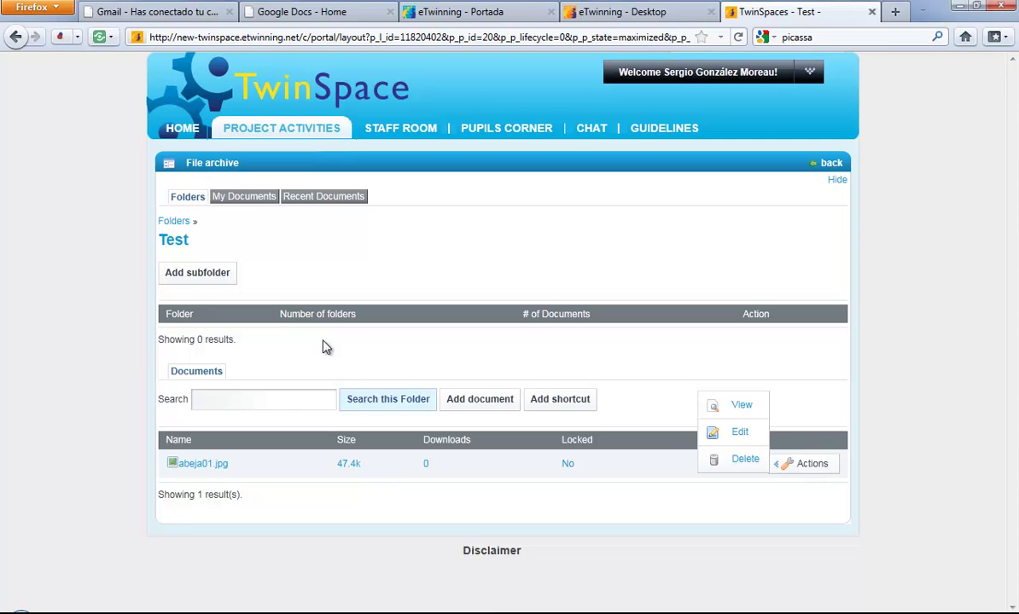
left_click(838, 164)
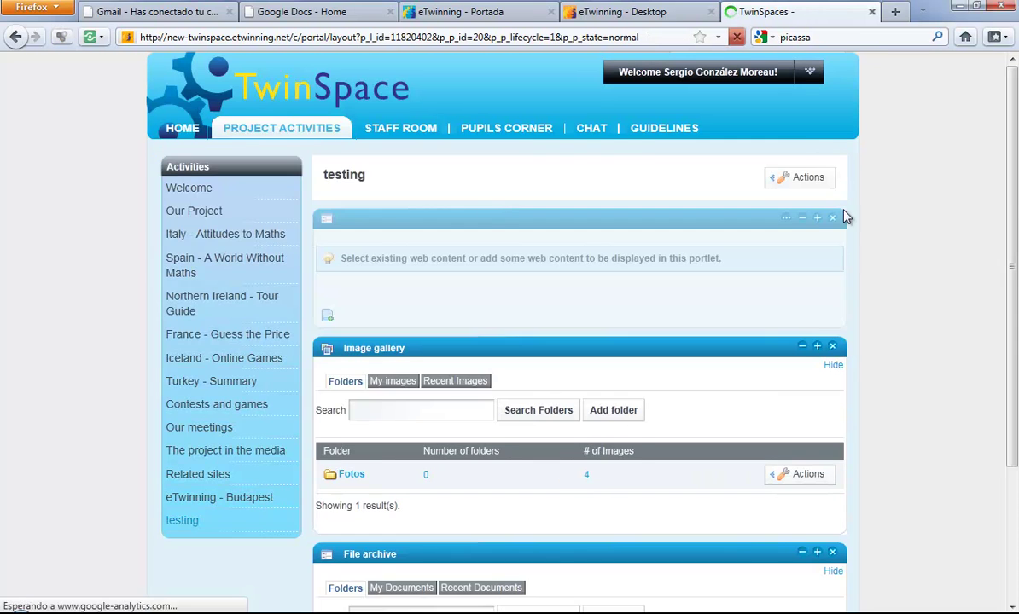
Add web content named Hola to the empty portlet on the testing page and show its editor.
scroll(840, 213, "down", 3)
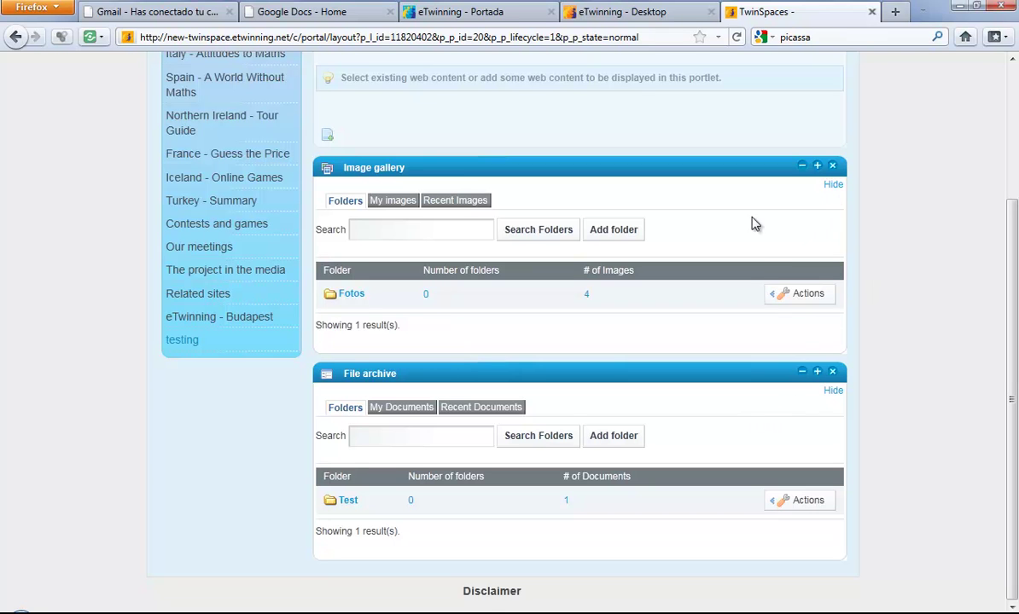
left_click(826, 189)
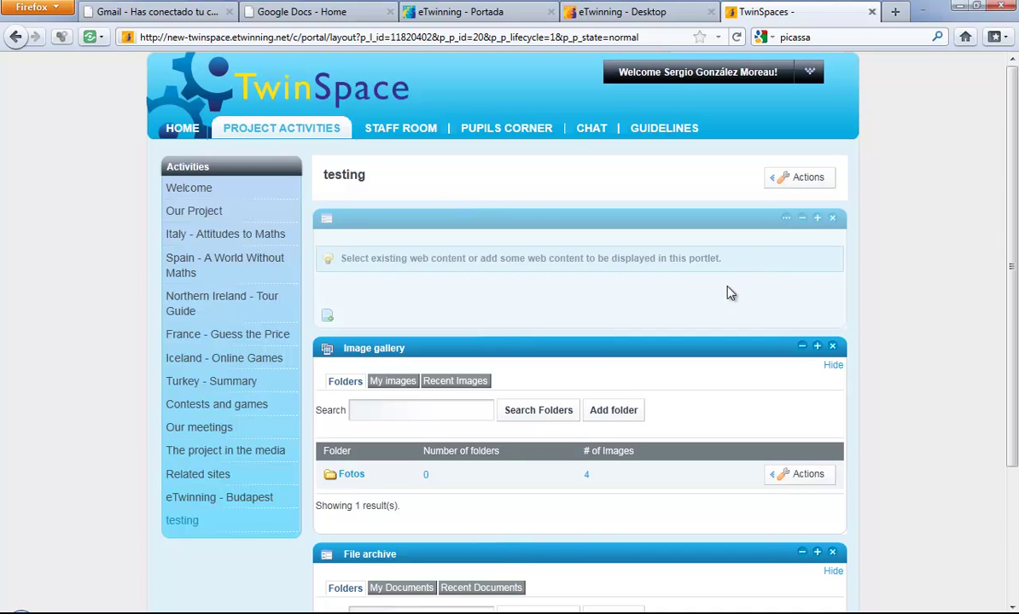
left_click(329, 318)
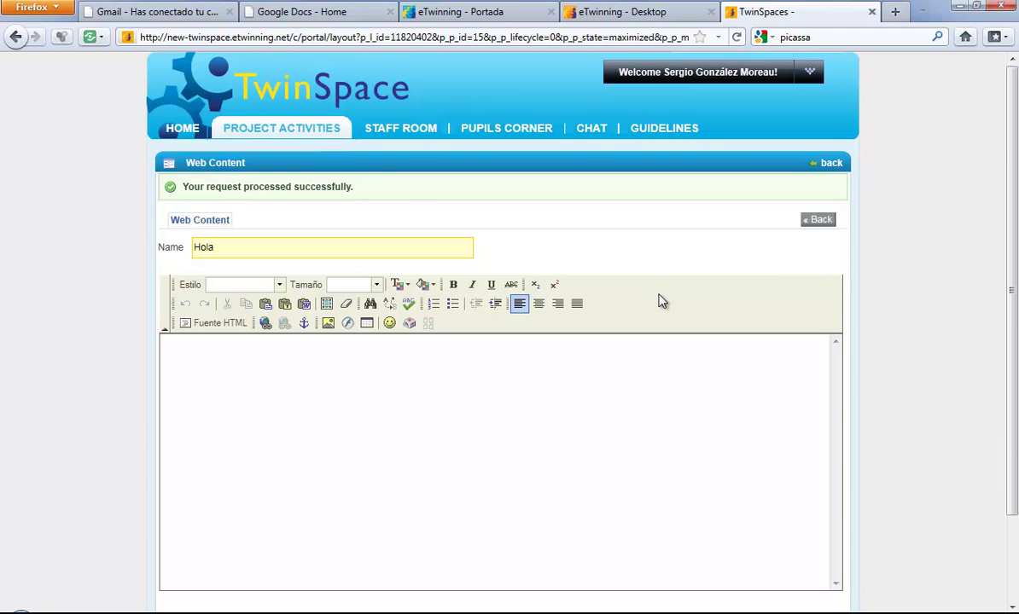
scroll(656, 295, "down", 2)
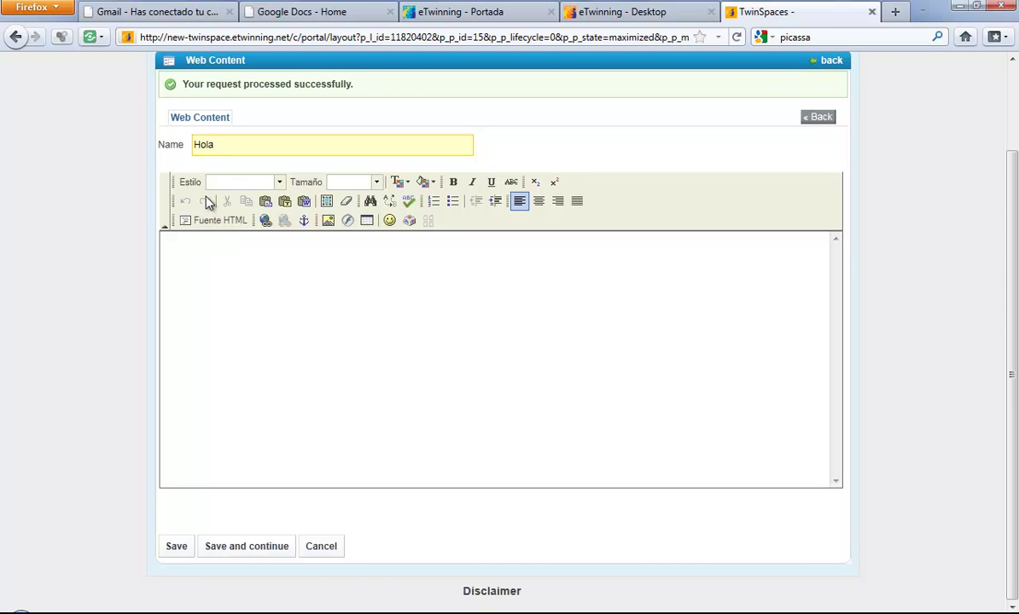
Switch to Google Docs and create a presentation whose first slide has the title Hola and the subtitle Test.
left_click(288, 15)
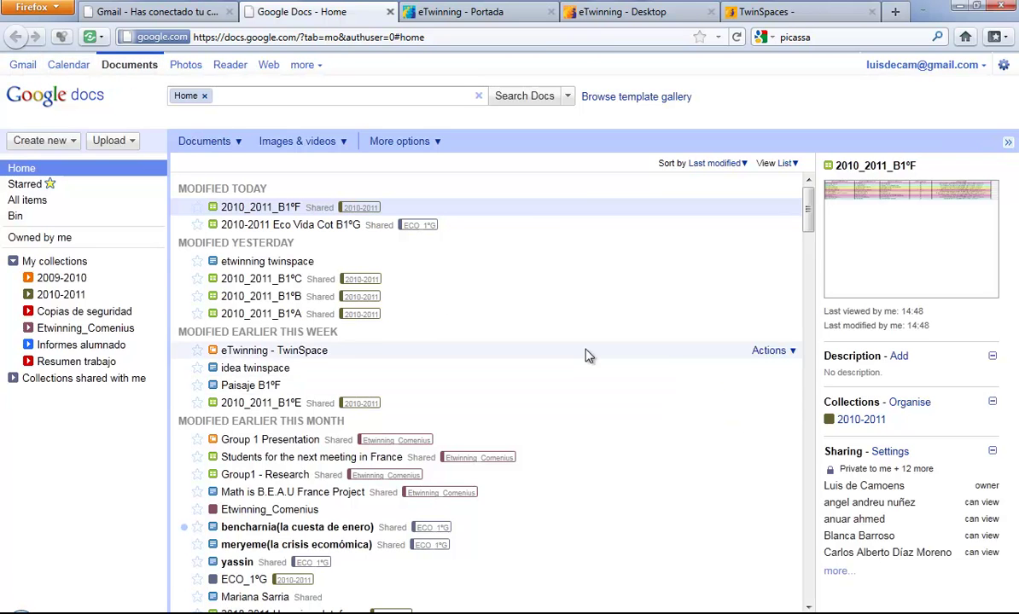
left_click(72, 140)
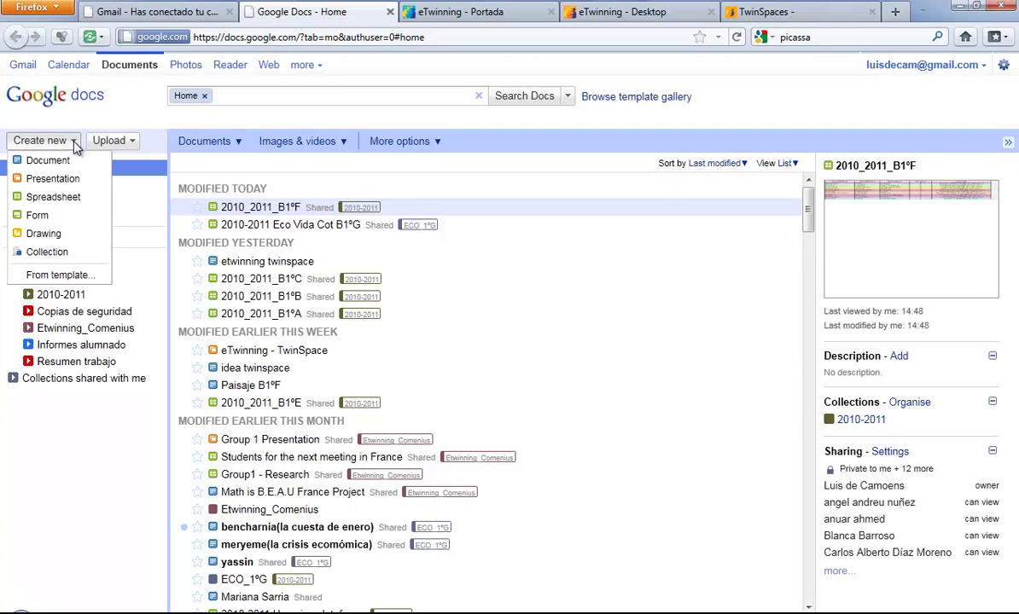
left_click(70, 178)
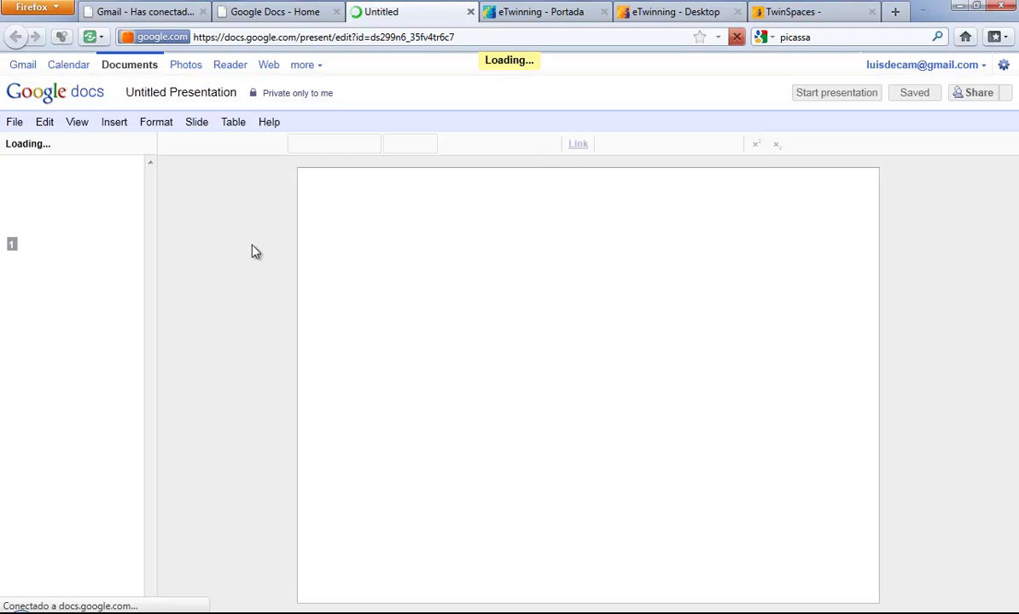
left_click(545, 350)
type("Hola")
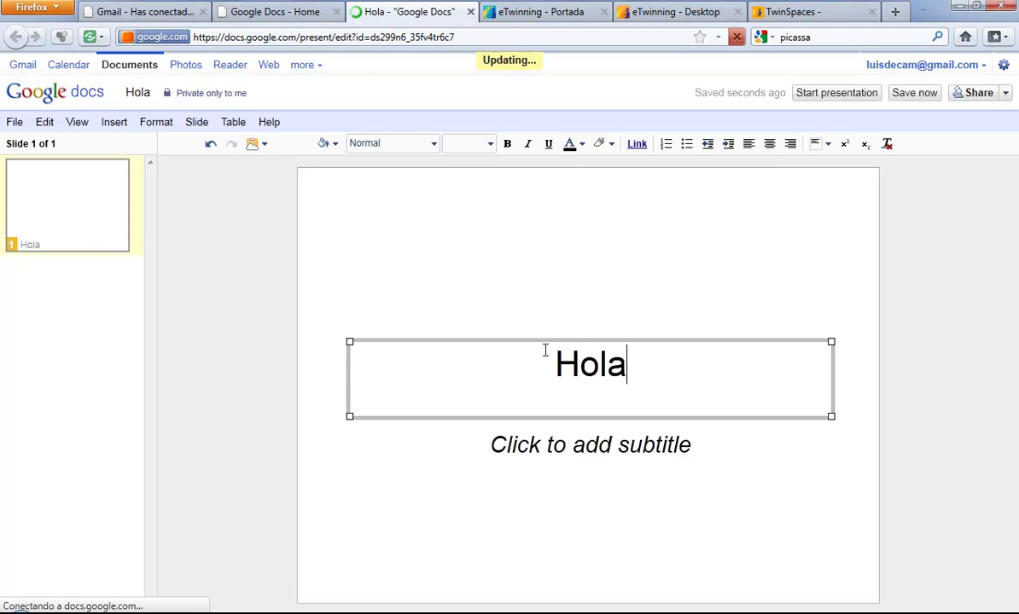
left_click(524, 443)
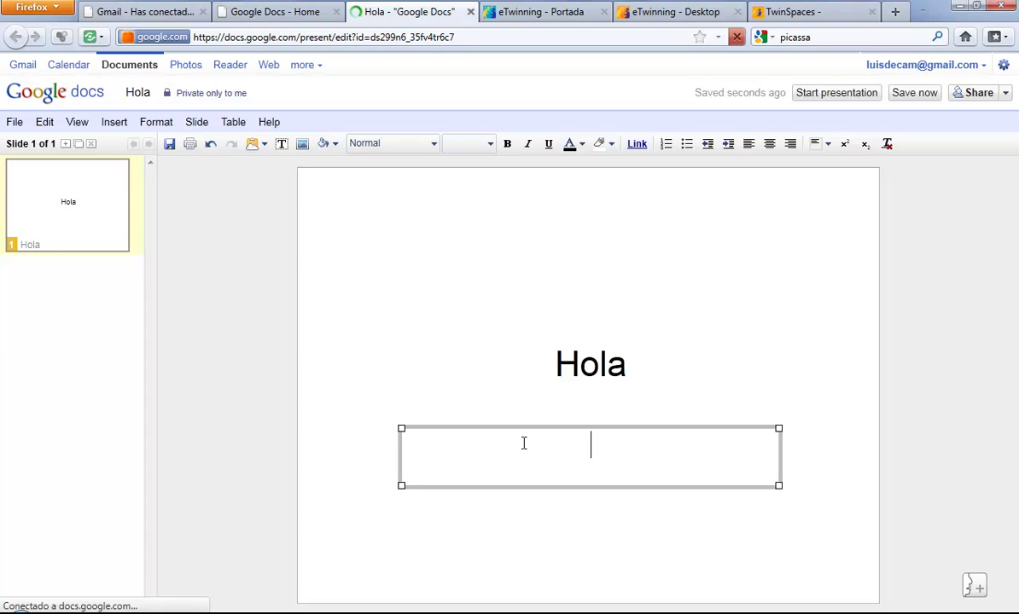
type("Test")
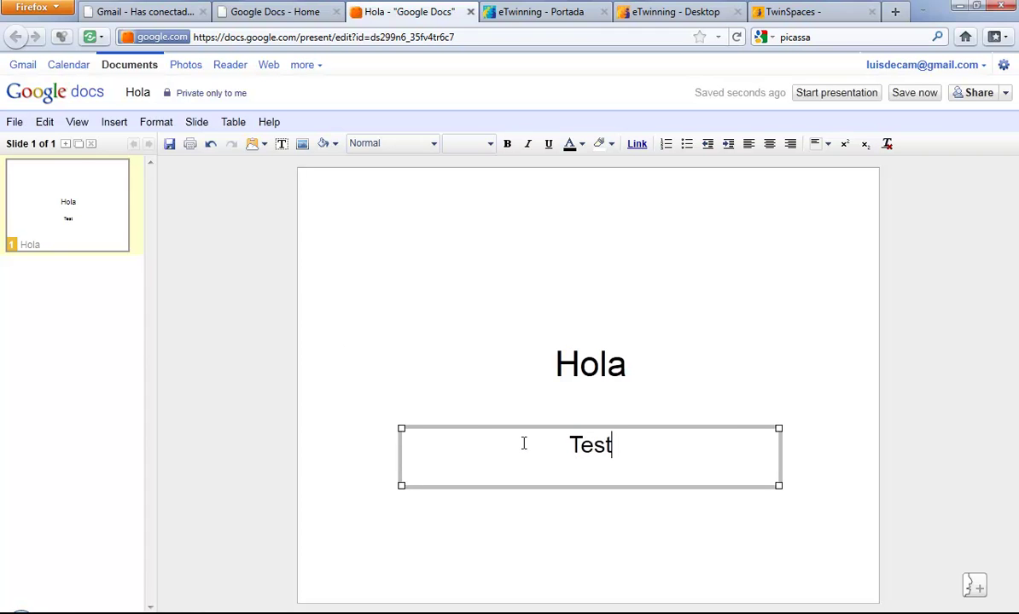
Add a second slide with the Blank layout and insert abeja01.jpg from the prueba folder on it.
left_click(66, 143)
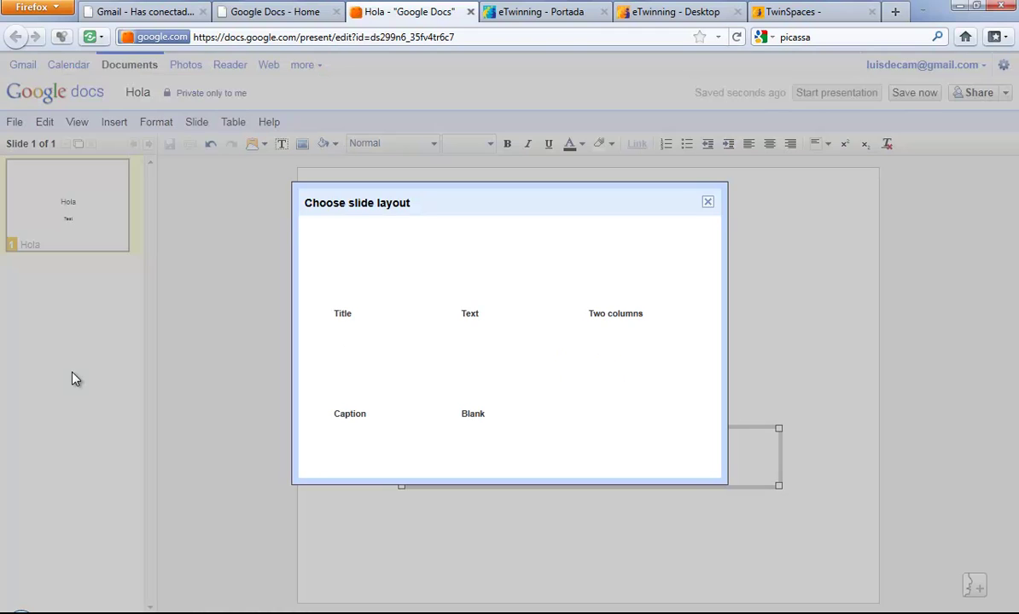
left_click(465, 383)
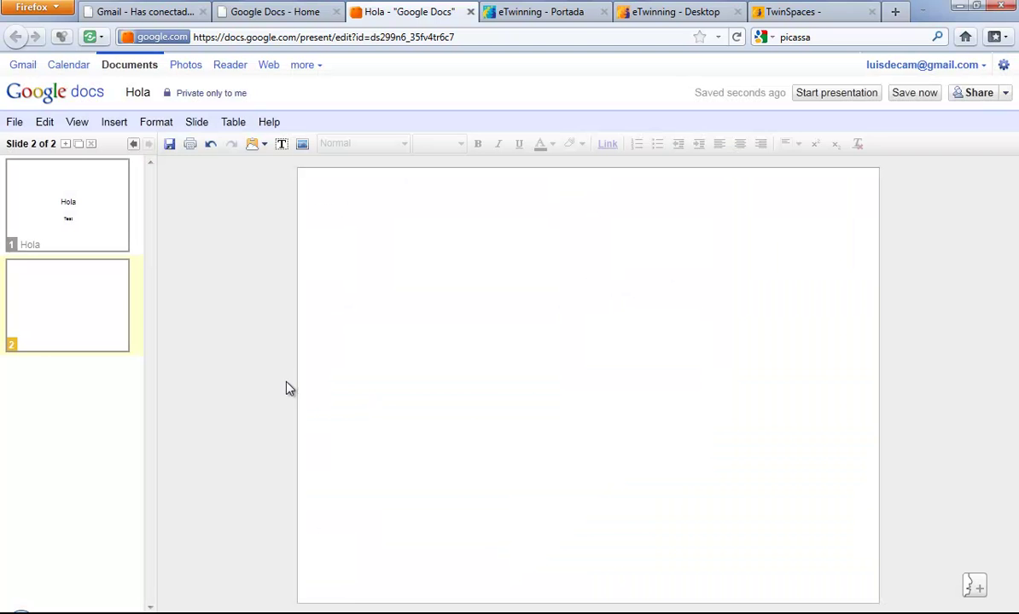
left_click(302, 143)
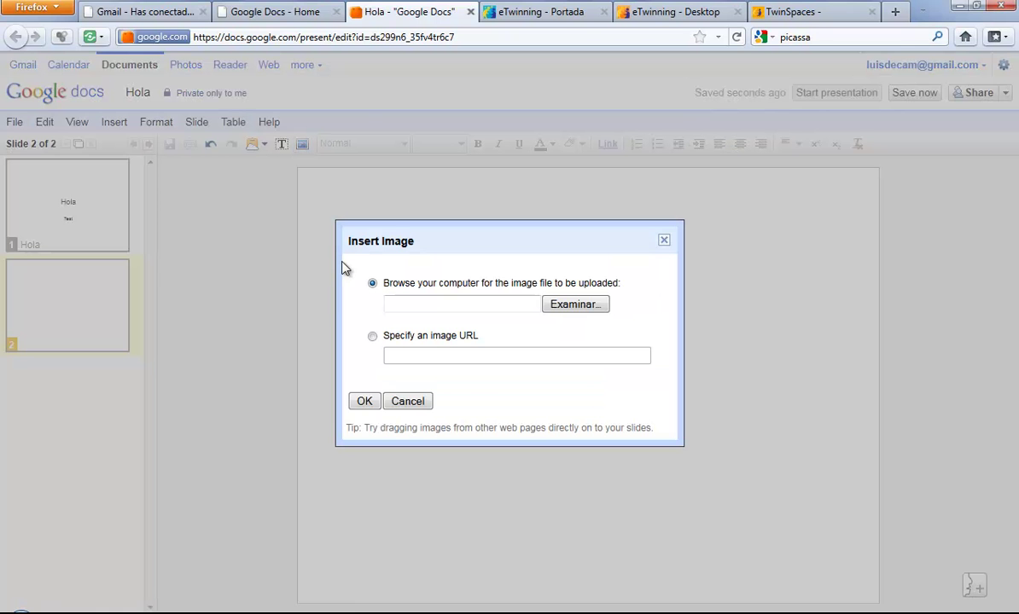
left_click(585, 305)
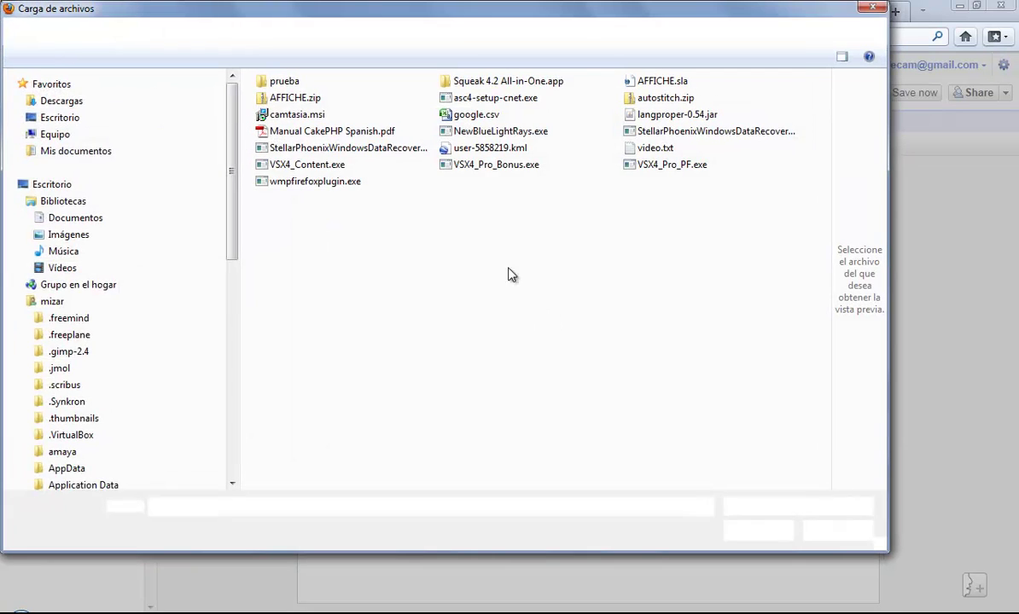
double_click(284, 82)
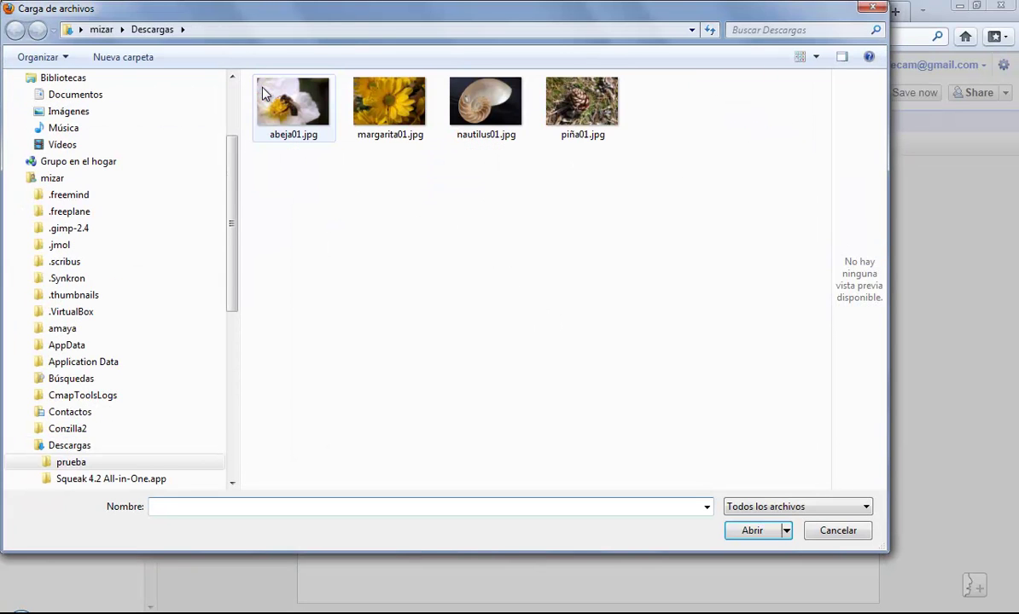
left_click(317, 107)
left_click(752, 534)
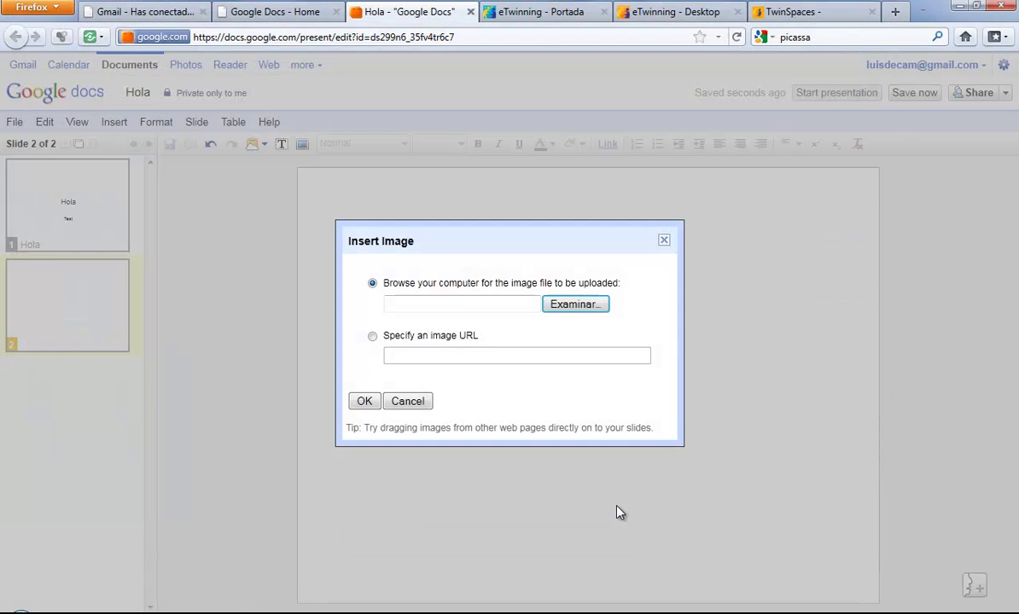
left_click(358, 401)
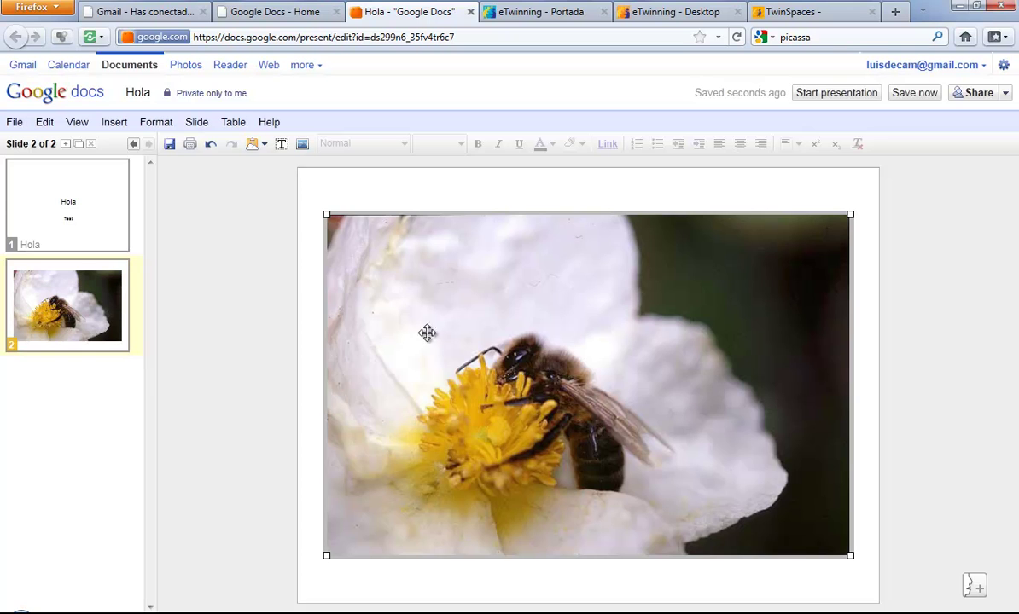
Apply the Gradient White theme to the presentation and show the first slide.
left_click(196, 123)
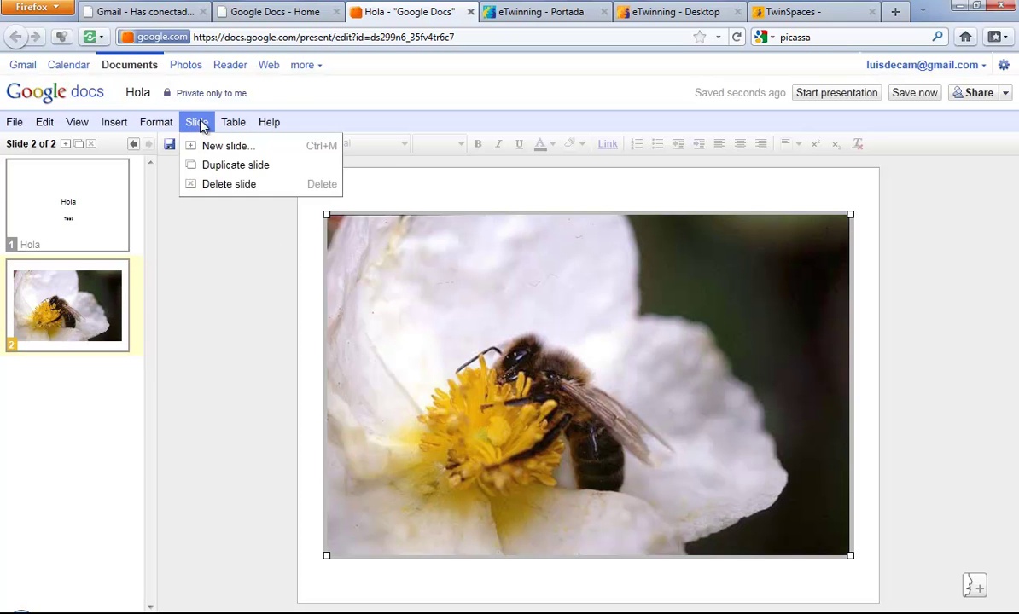
mouse_move(203, 150)
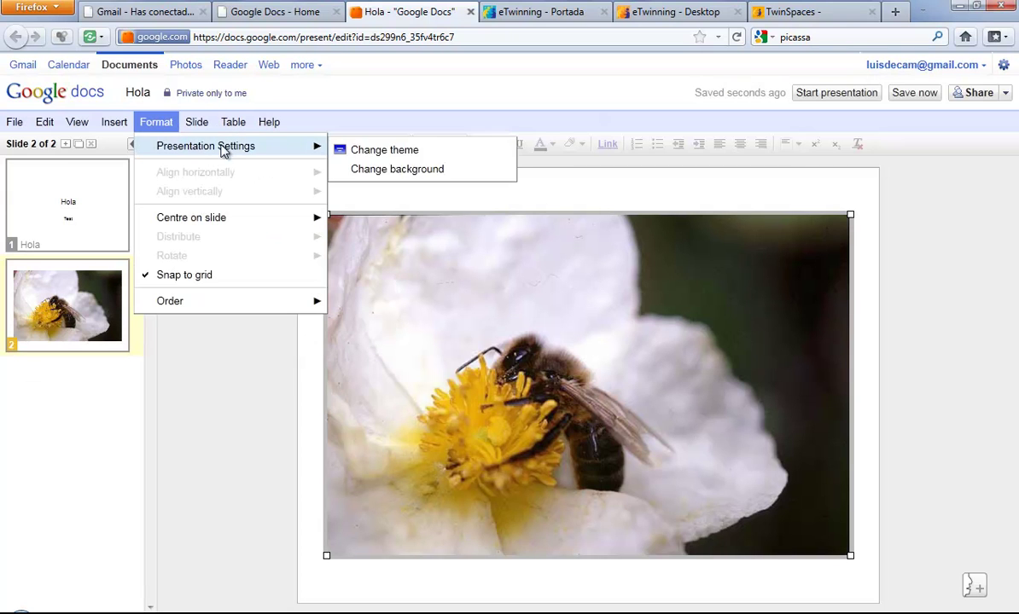
left_click(379, 150)
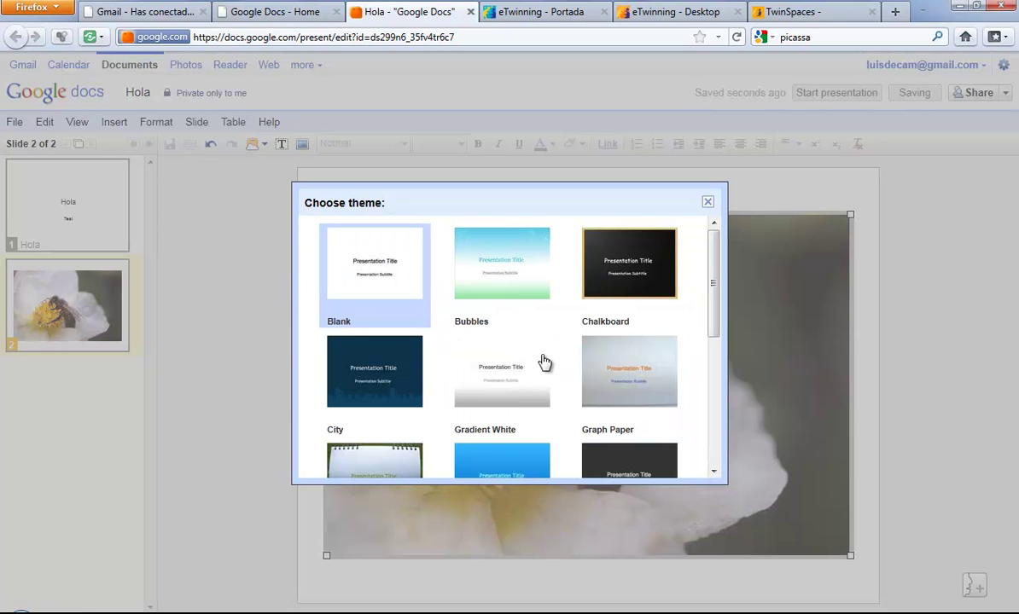
left_click(512, 359)
left_click(14, 254)
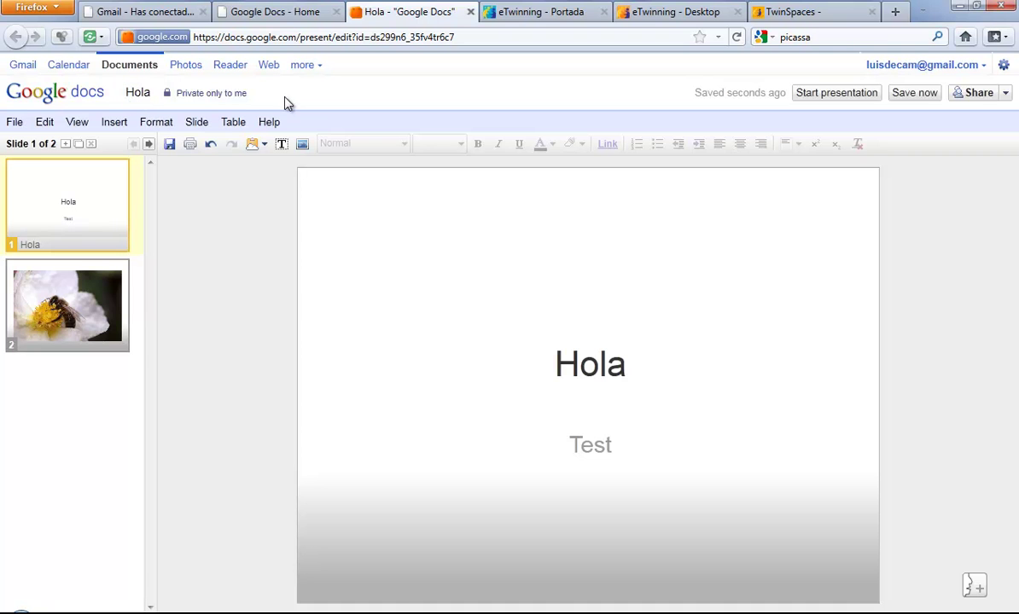
Publish the Hola presentation to the web to get its embed code.
left_click(1006, 94)
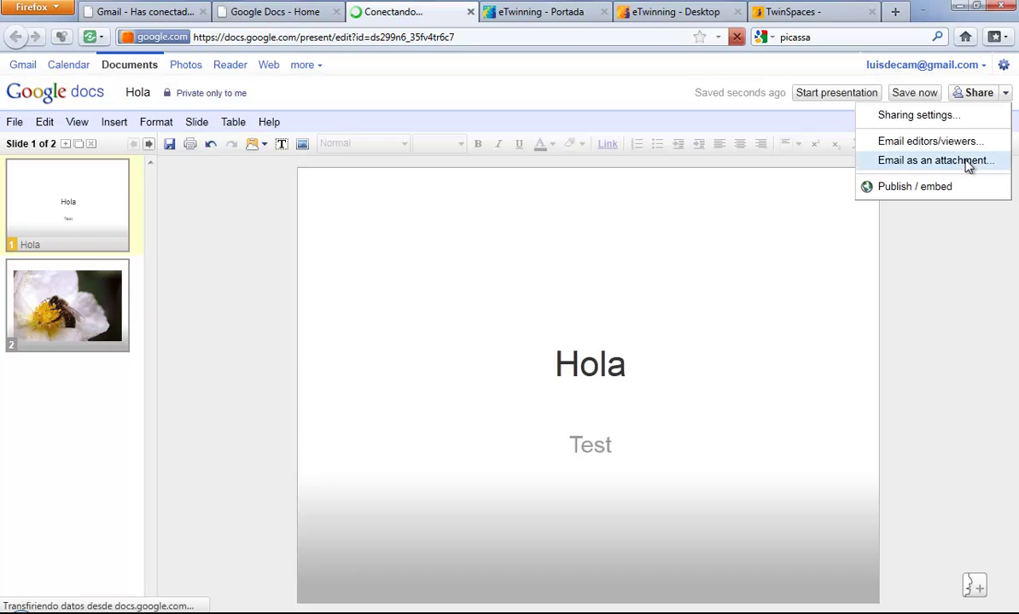
left_click(906, 189)
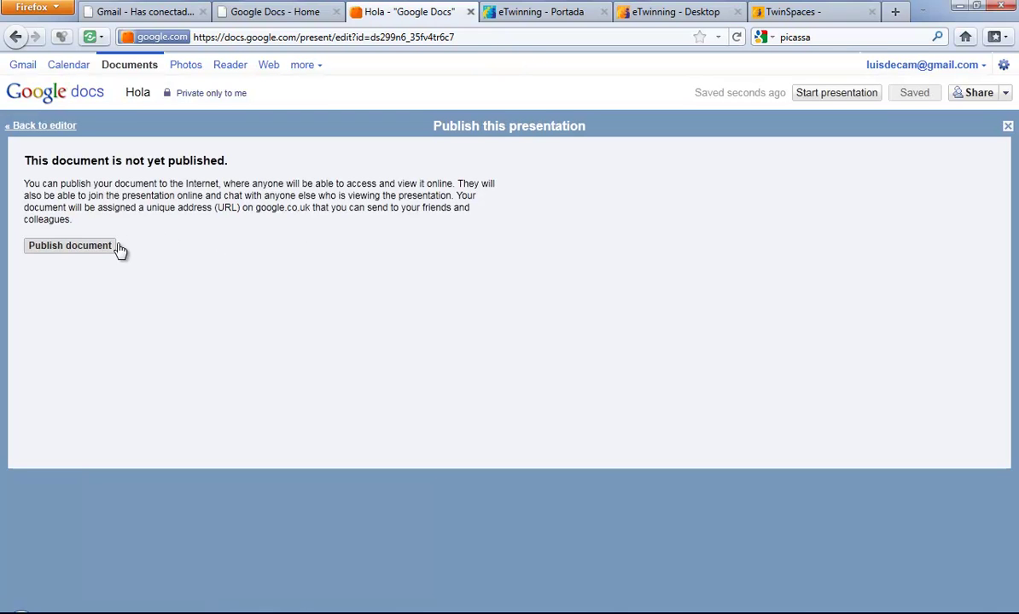
left_click(93, 252)
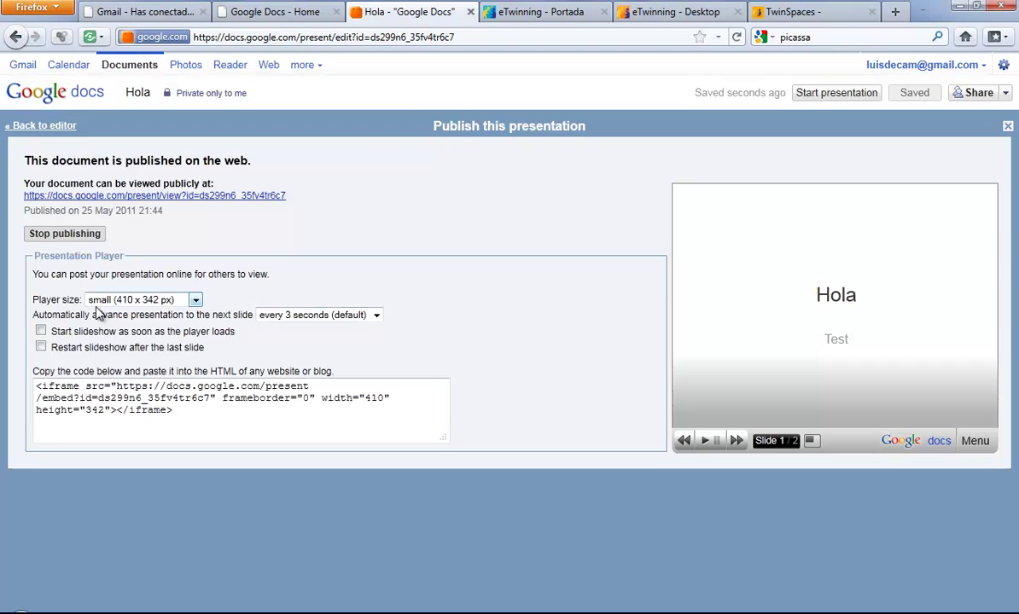
left_click(195, 299)
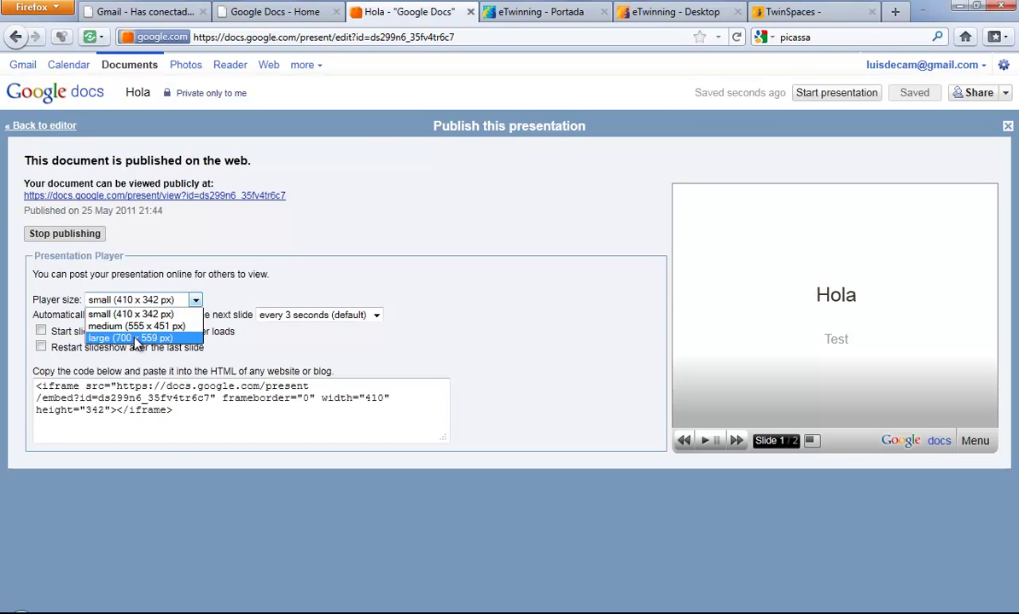
left_click(369, 349)
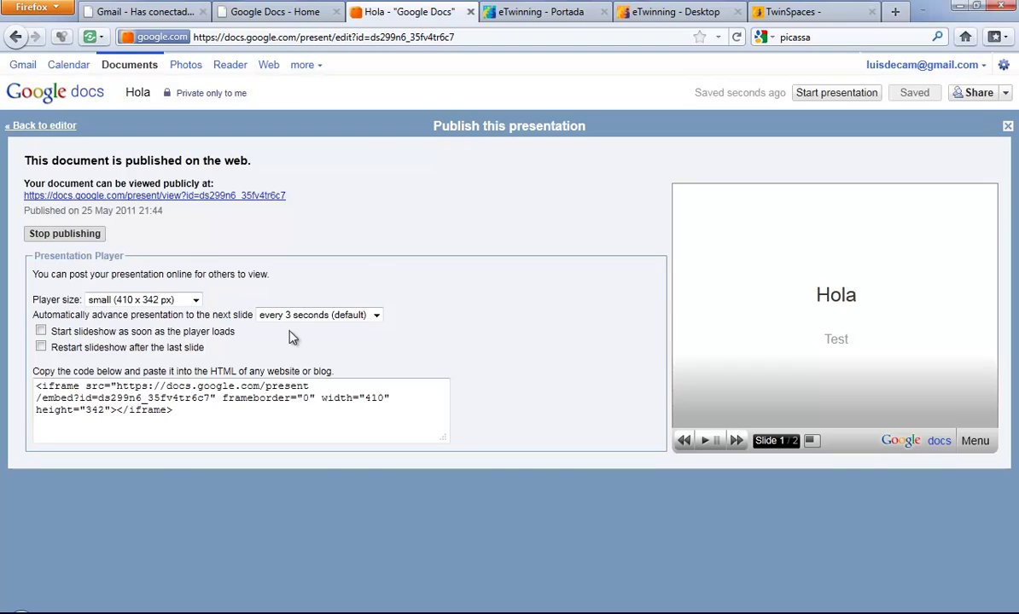
left_click(377, 316)
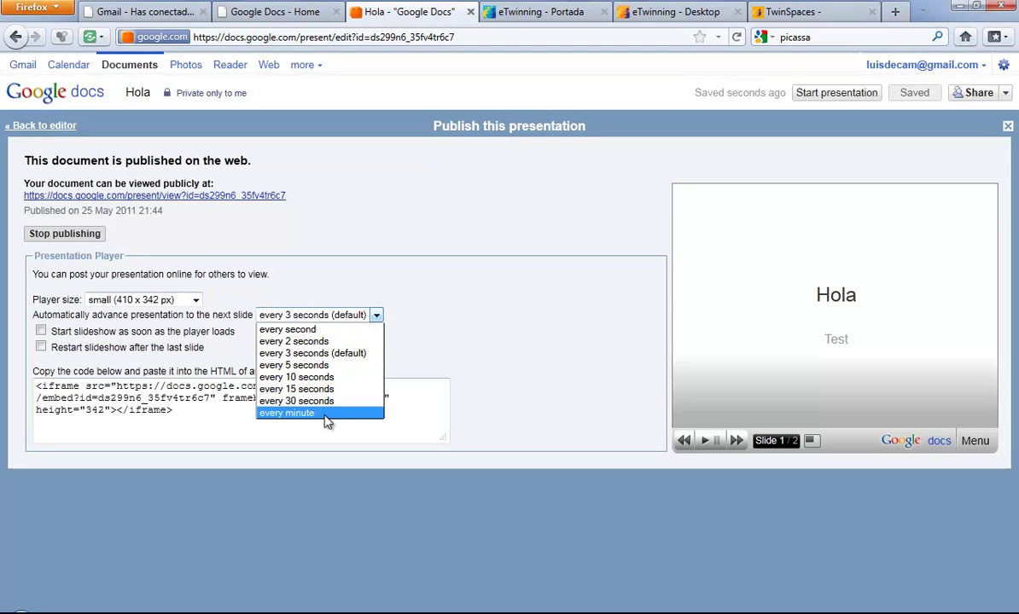
left_click(458, 346)
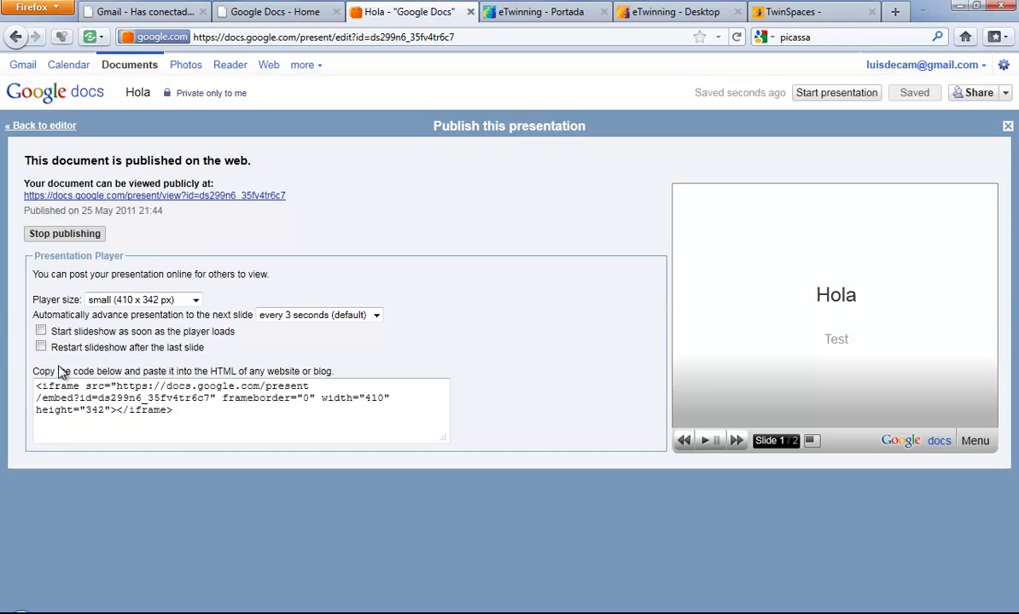
left_click(41, 347)
Set the presentation player size to medium (555 x 451 px) and copy the whole embed code.
left_click(185, 300)
left_click(145, 326)
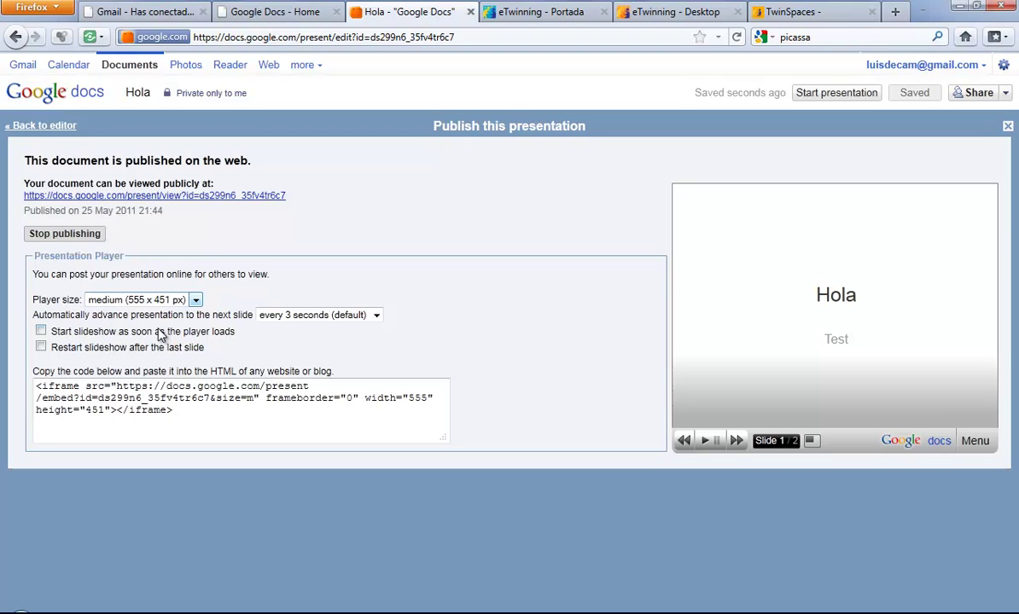
left_click_drag(181, 413, 24, 381)
key("ctrl+c")
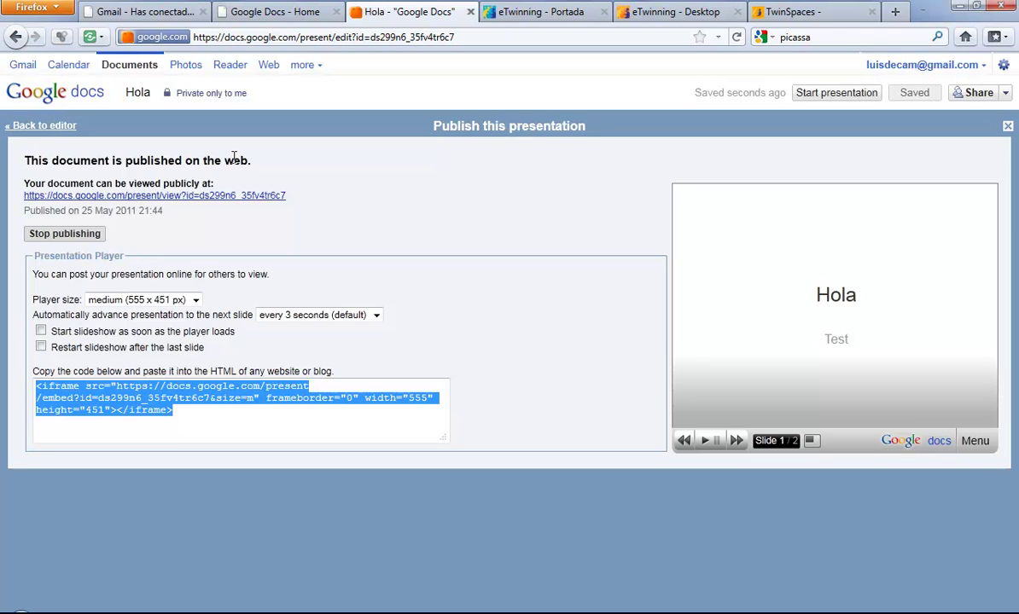
Switch to TwinSpace, paste the embed code into the HTML source of the Hola web content and save it.
left_click(812, 17)
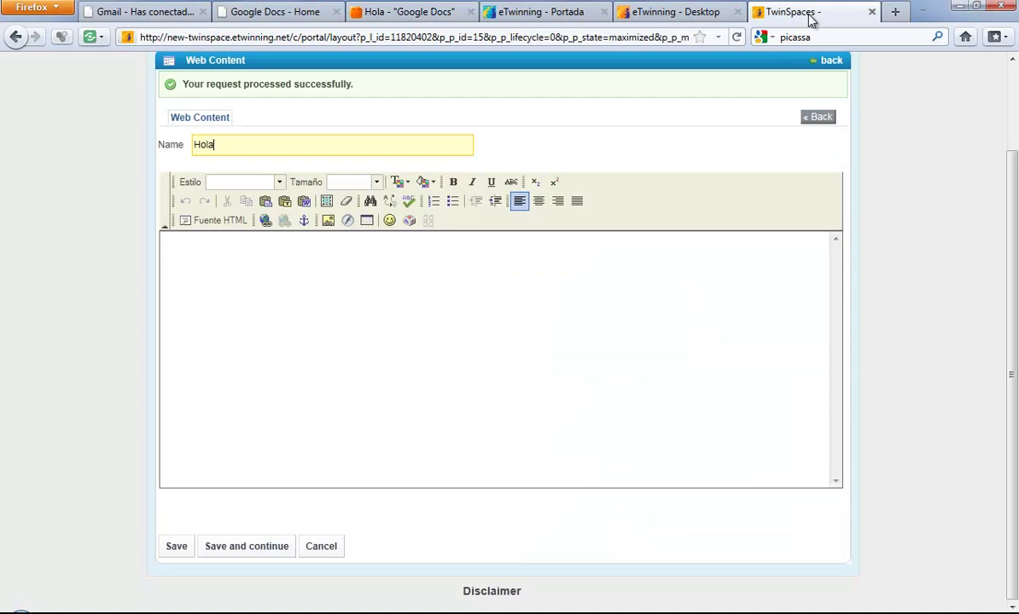
left_click(213, 221)
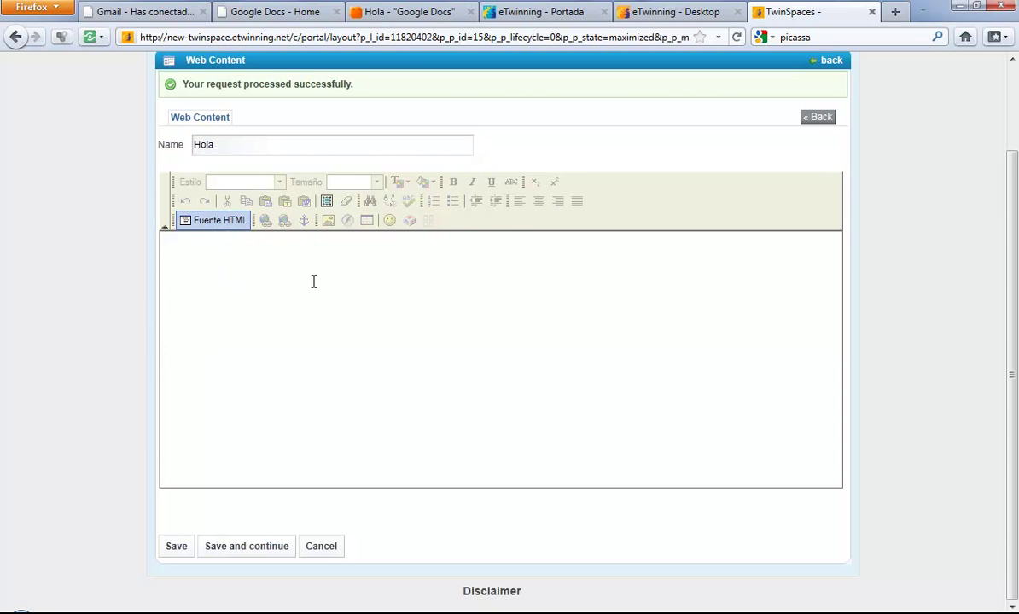
key("ctrl+v")
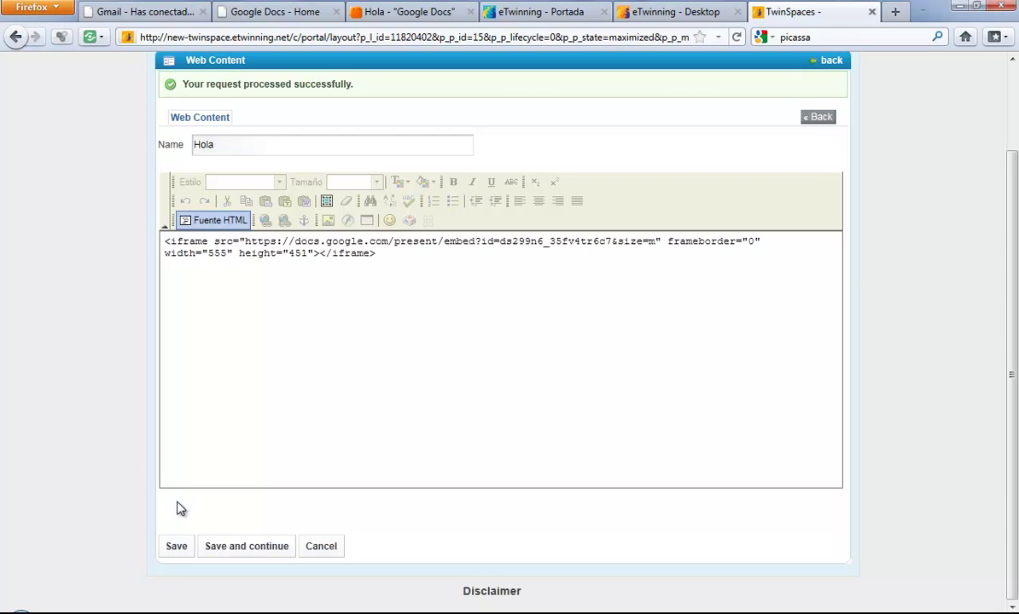
left_click(175, 549)
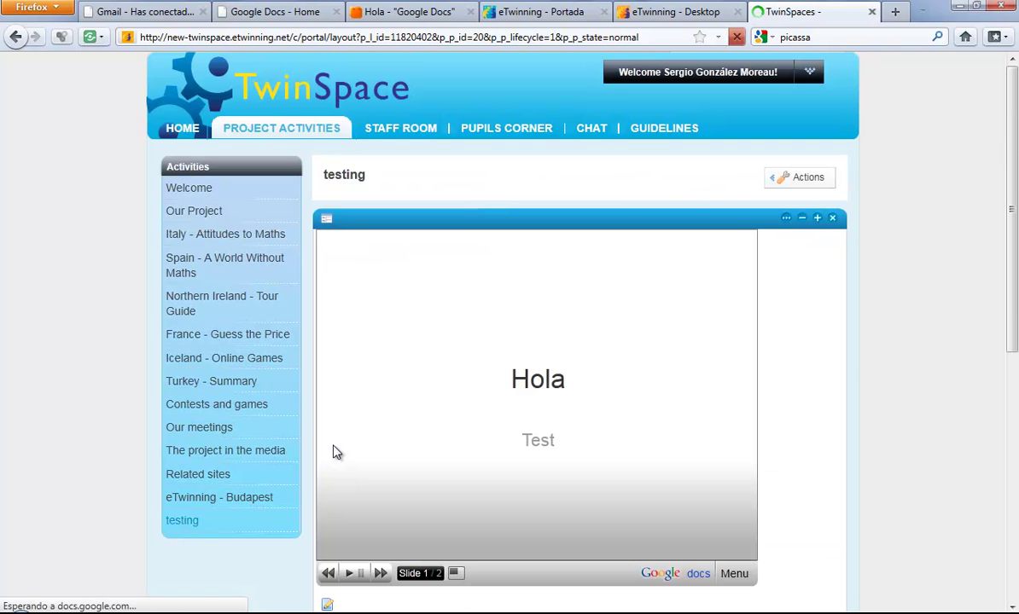
Check the embedded presentation on the testing page and reopen its web content for editing.
scroll(862, 425, "down", 5)
scroll(860, 423, "up", 5)
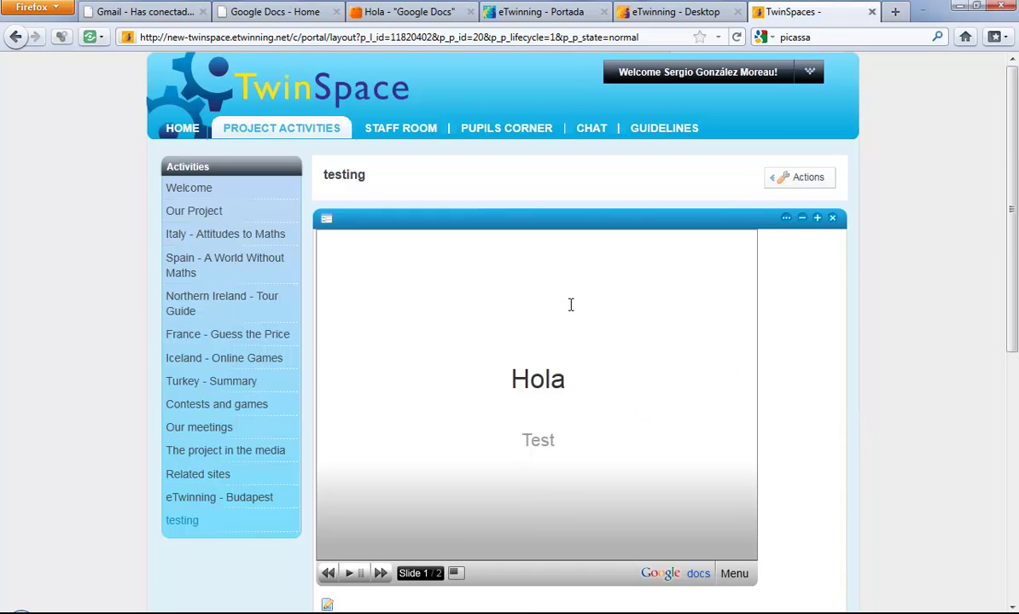
scroll(254, 461, "down", 2)
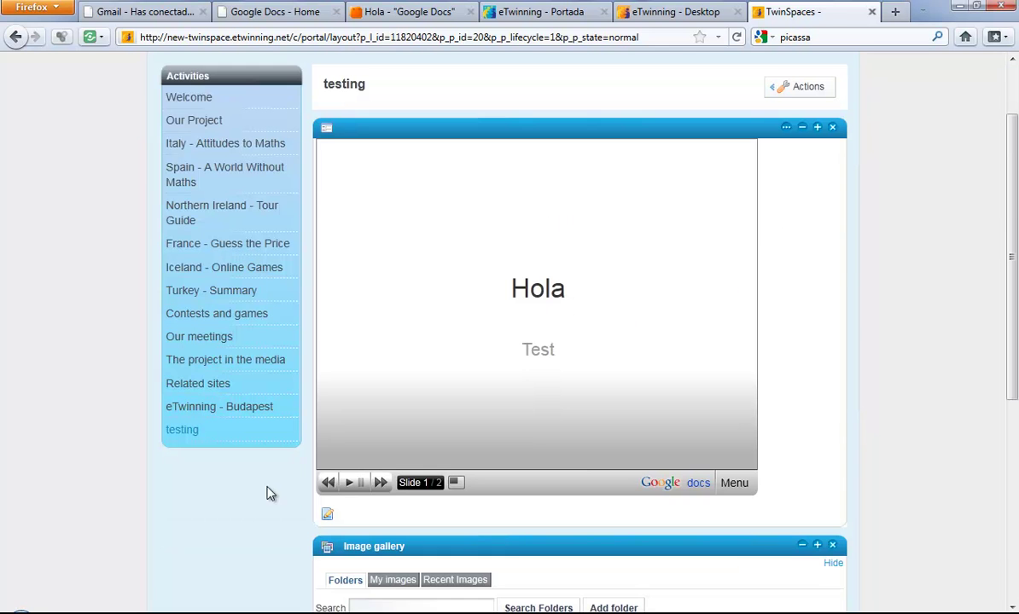
left_click(327, 515)
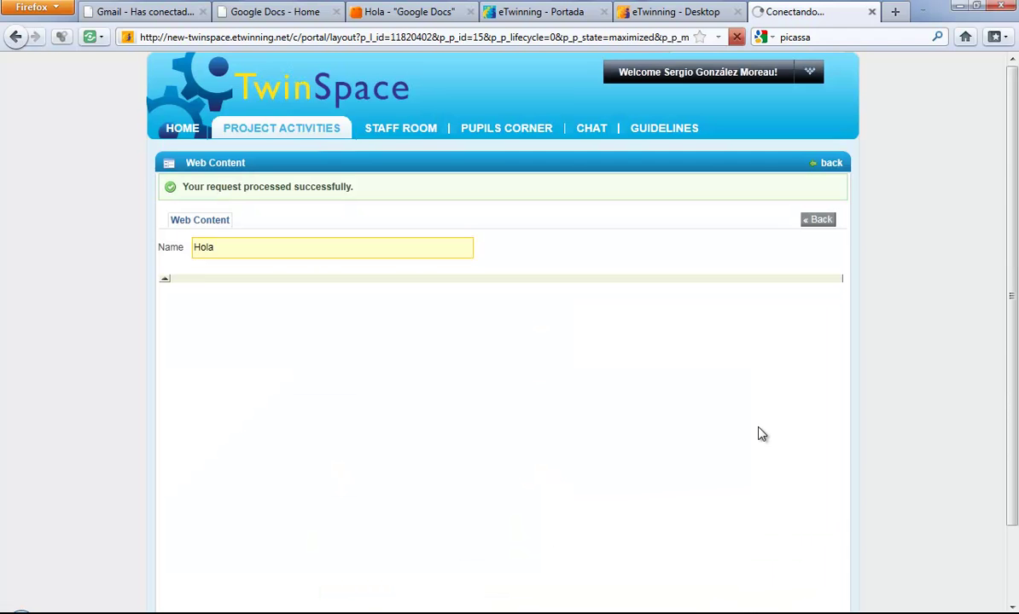
scroll(873, 405, "down", 2)
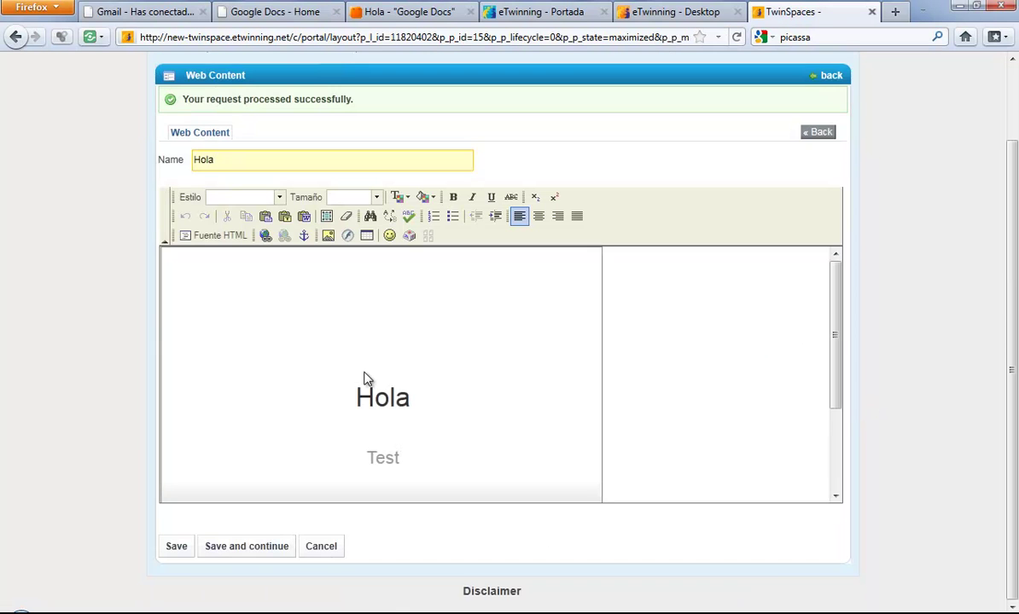
scroll(667, 356, "down", 3)
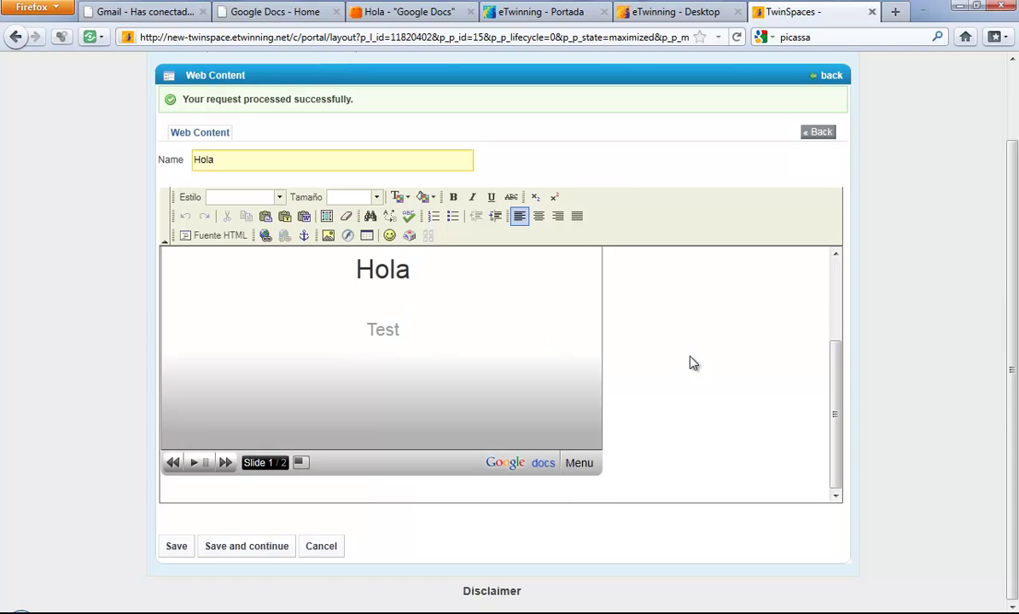
Add an empty line below the embedded presentation and centre the presentation in the web content.
left_click(209, 491)
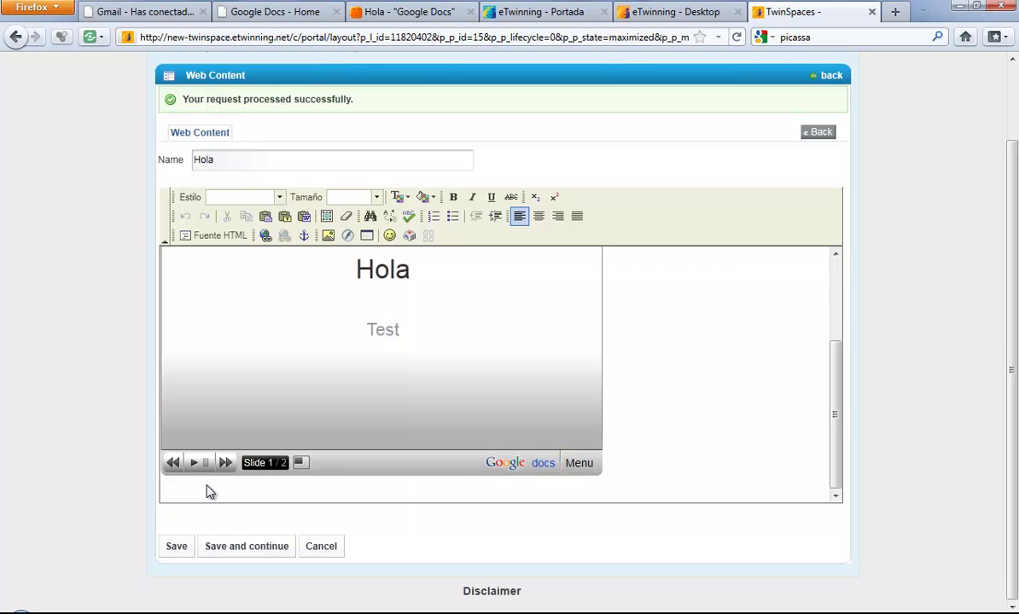
left_click(210, 493)
key("Return")
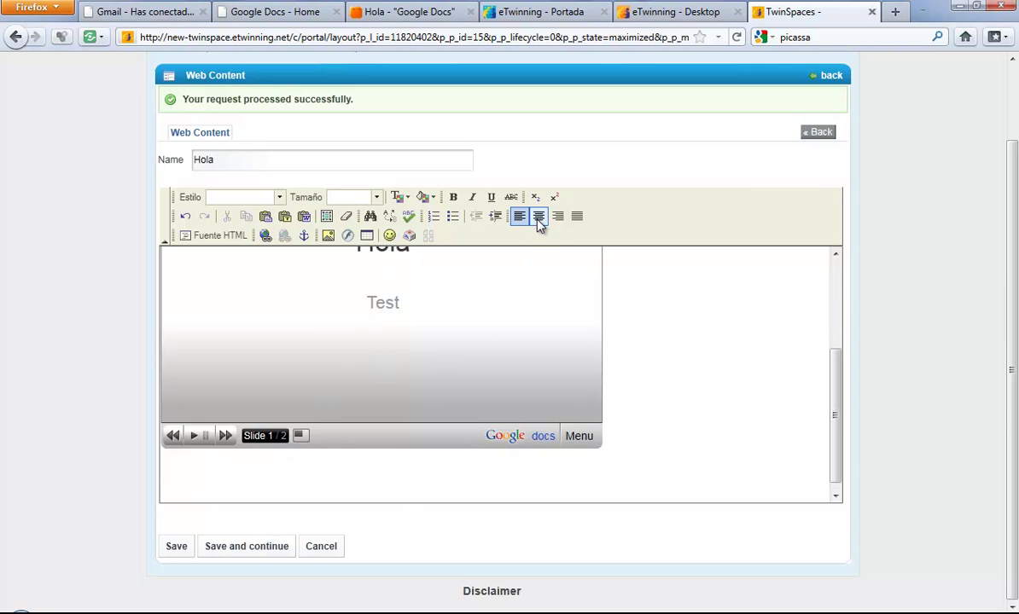
scroll(625, 375, "up", 3)
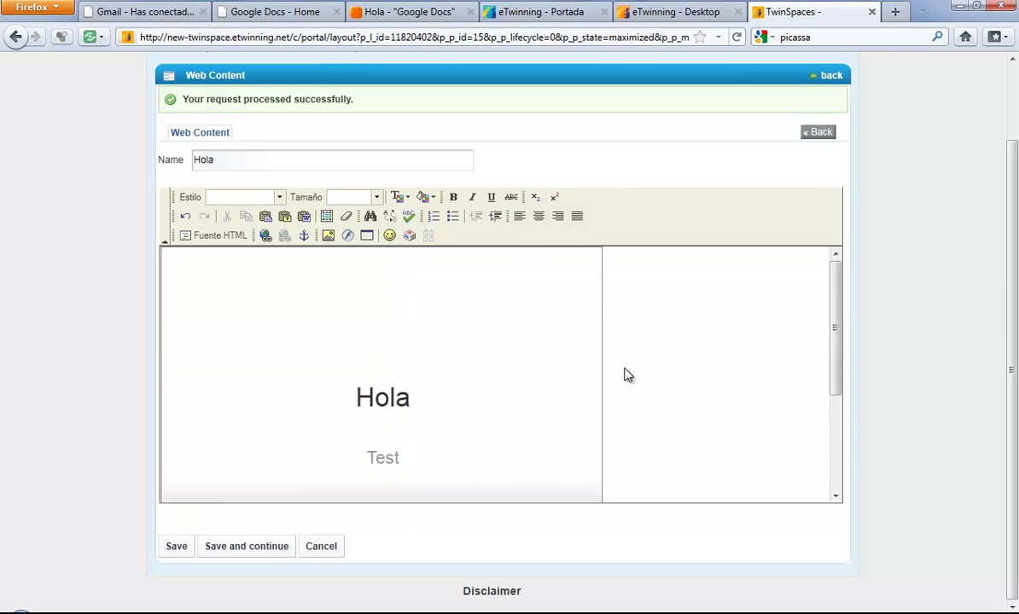
left_click(538, 216)
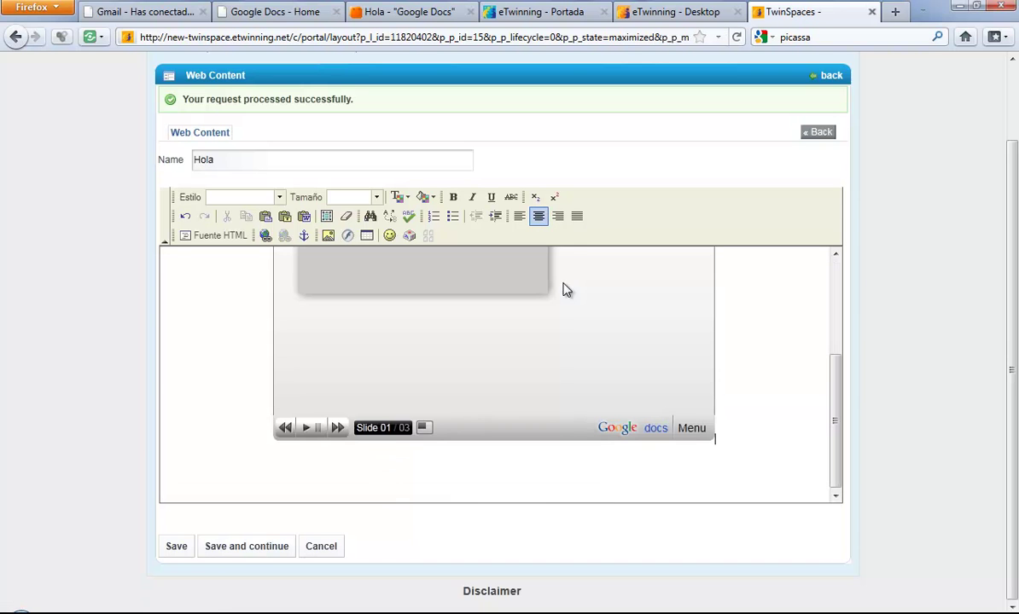
Show the HTML source of the Hola web content and place the cursor at the end of the code.
left_click(755, 439)
left_click(193, 469)
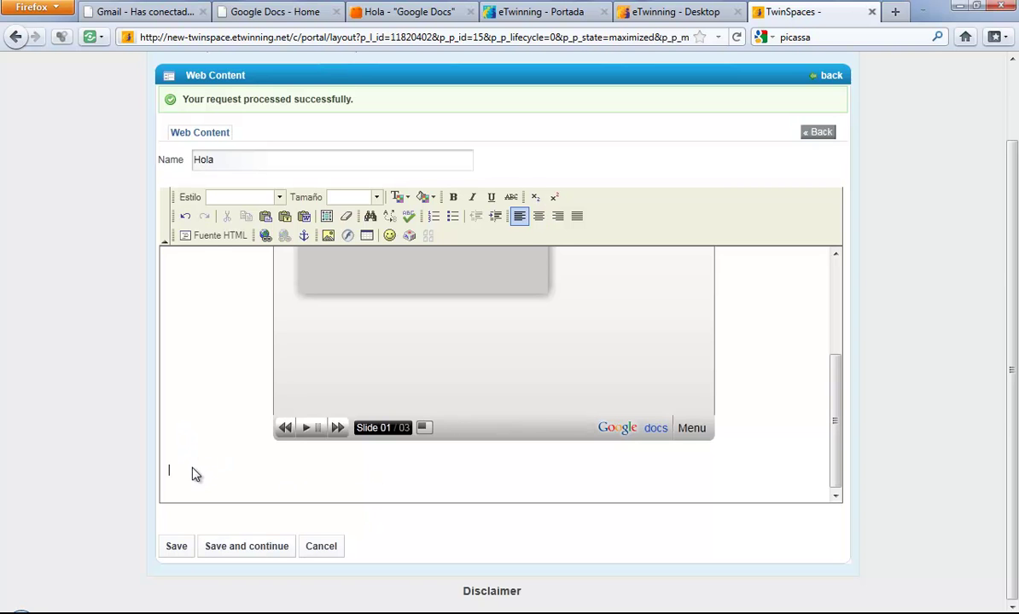
left_click(211, 237)
left_click(299, 291)
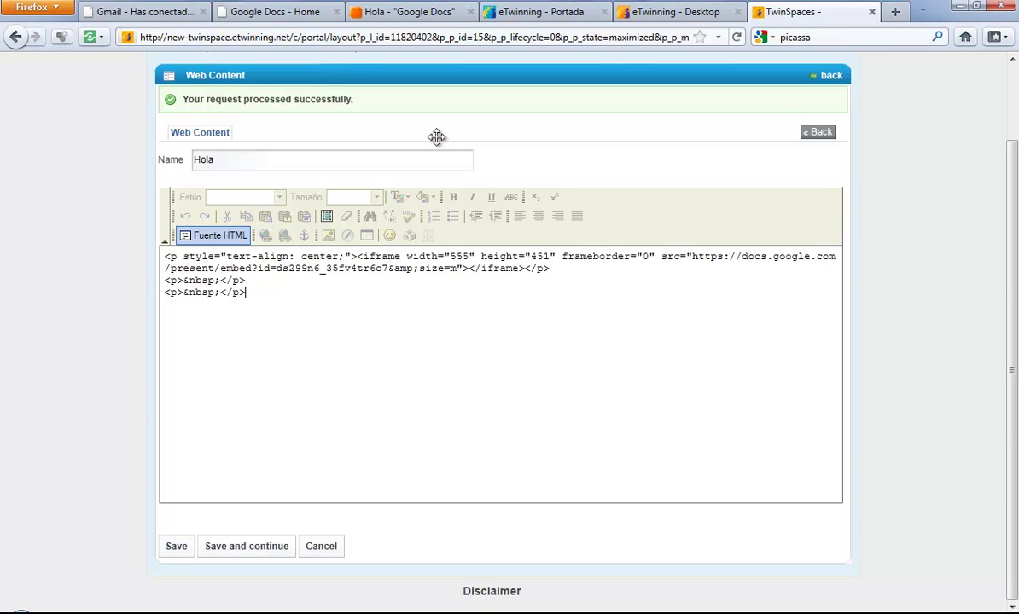
Switch to Google Docs, create a text document named Ejemplo and enter the text fdffgdfg in it.
left_click(278, 12)
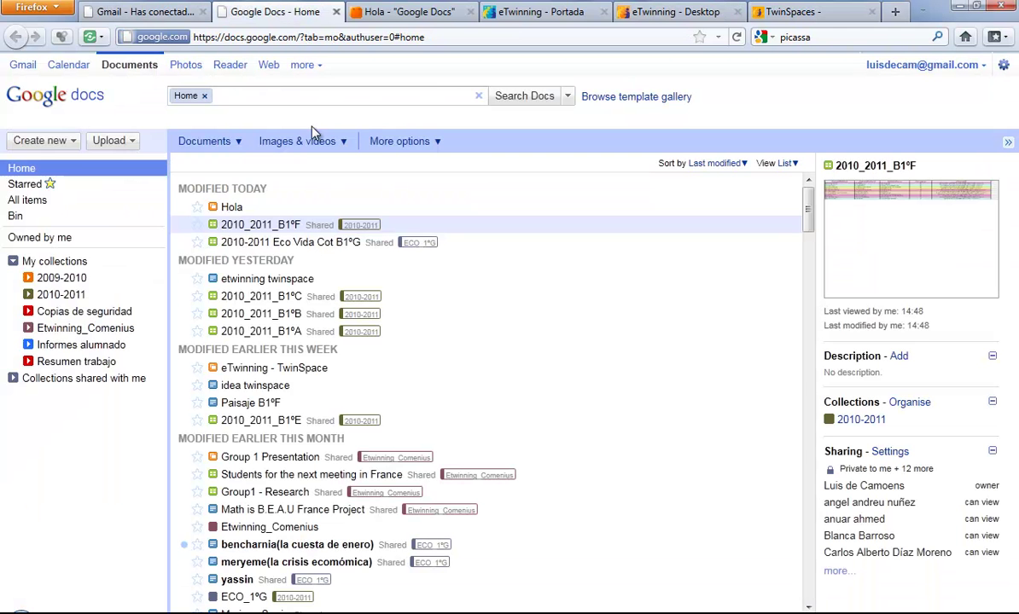
left_click(75, 142)
left_click(62, 160)
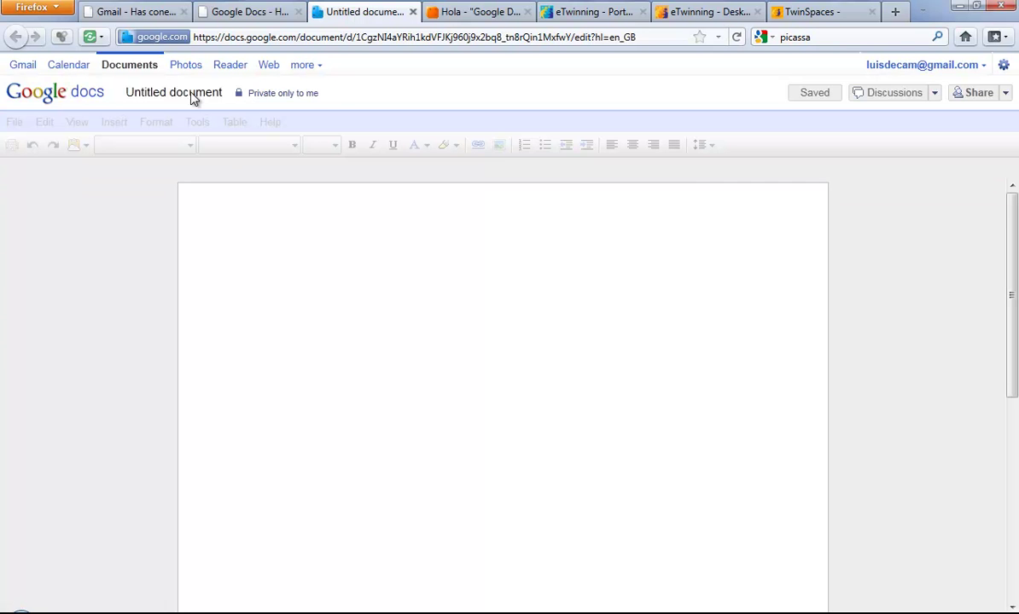
left_click(152, 99)
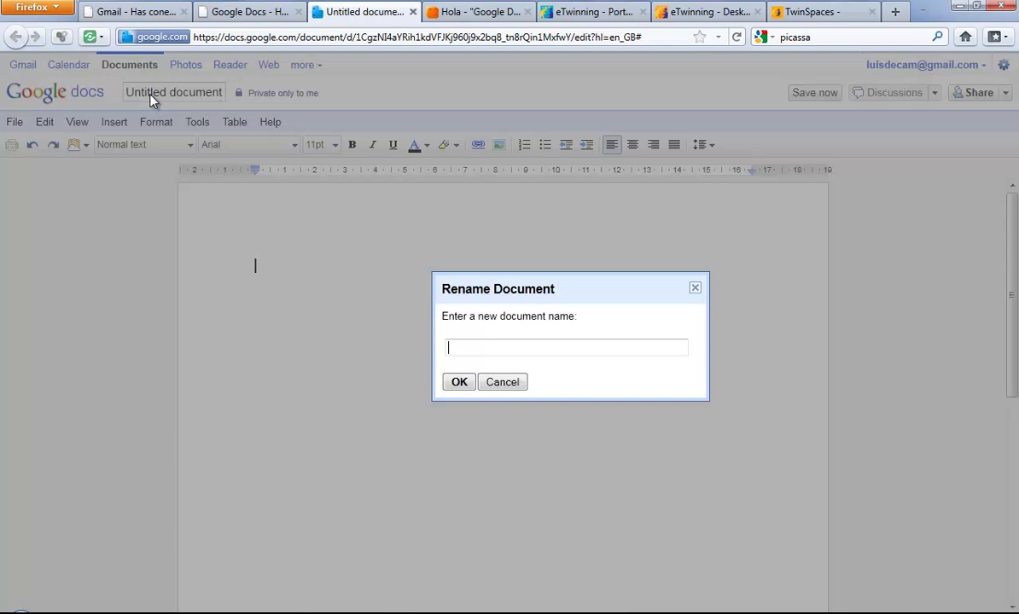
type("Ejemplo")
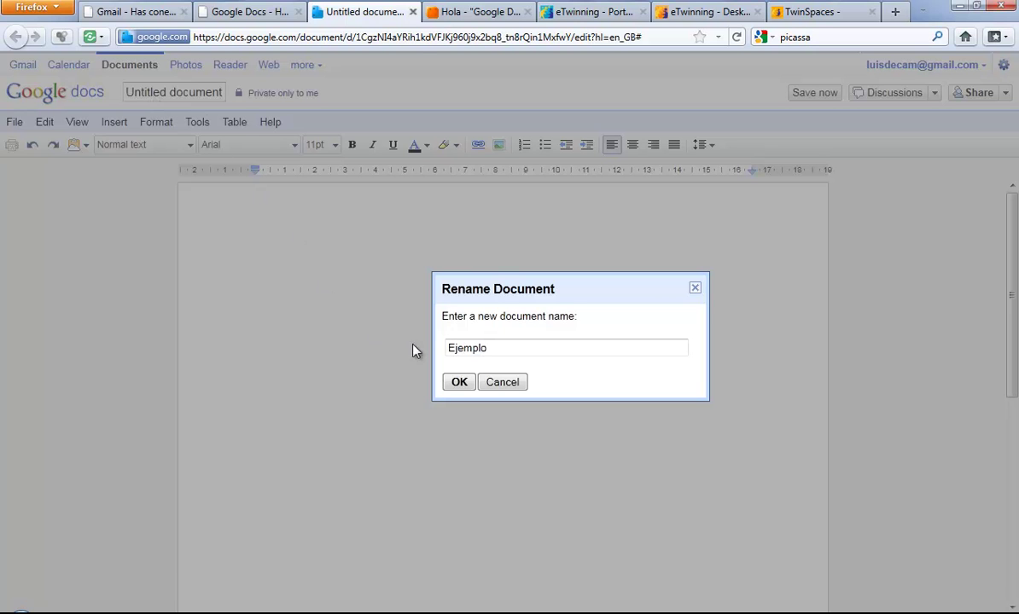
left_click(458, 383)
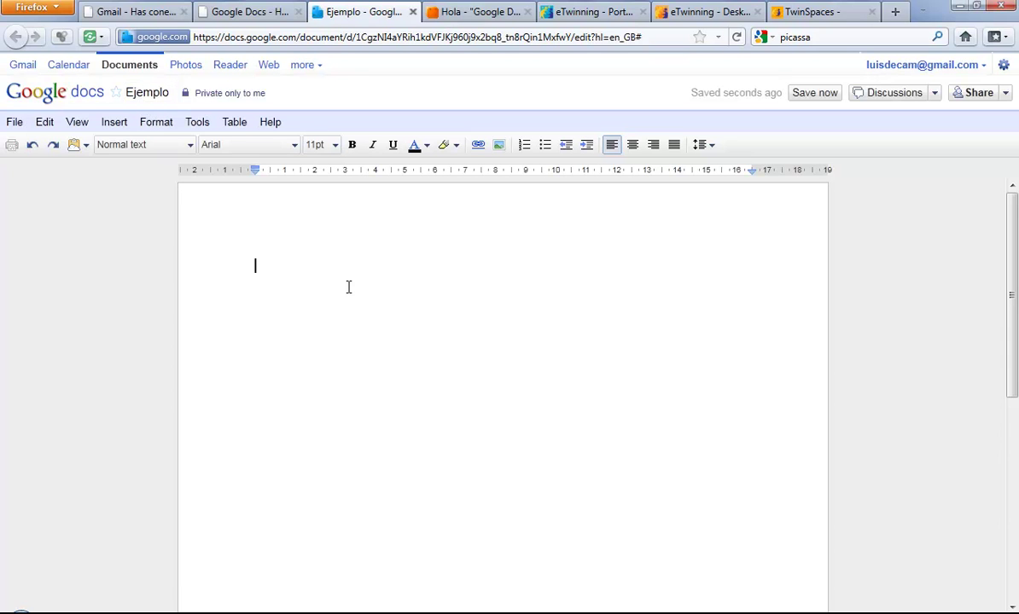
type("fdffgdfg")
Publish the Ejemplo document to the web with automatic republishing and copy its embed code.
left_click(1004, 94)
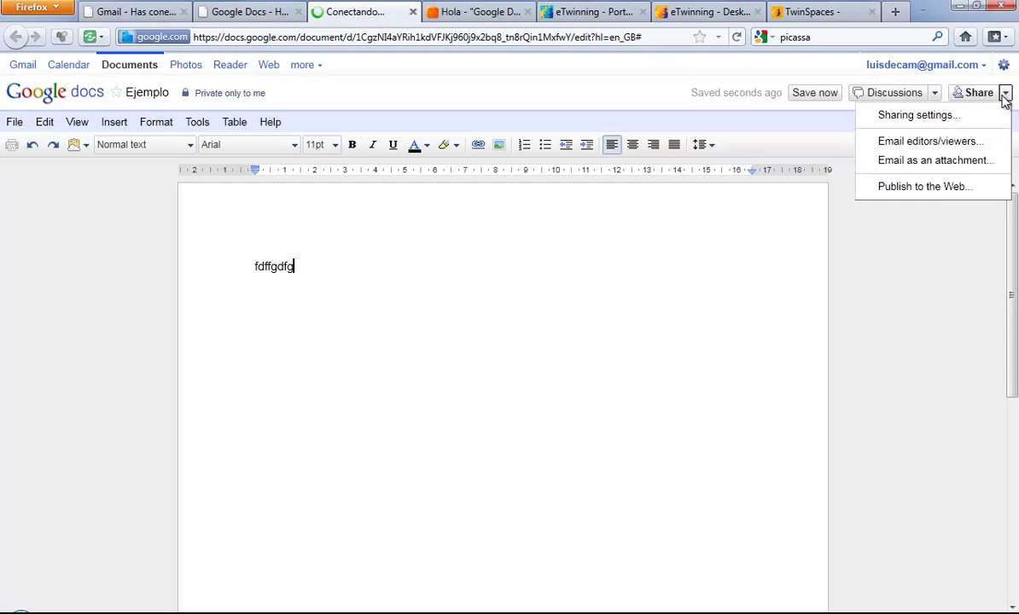
left_click(929, 188)
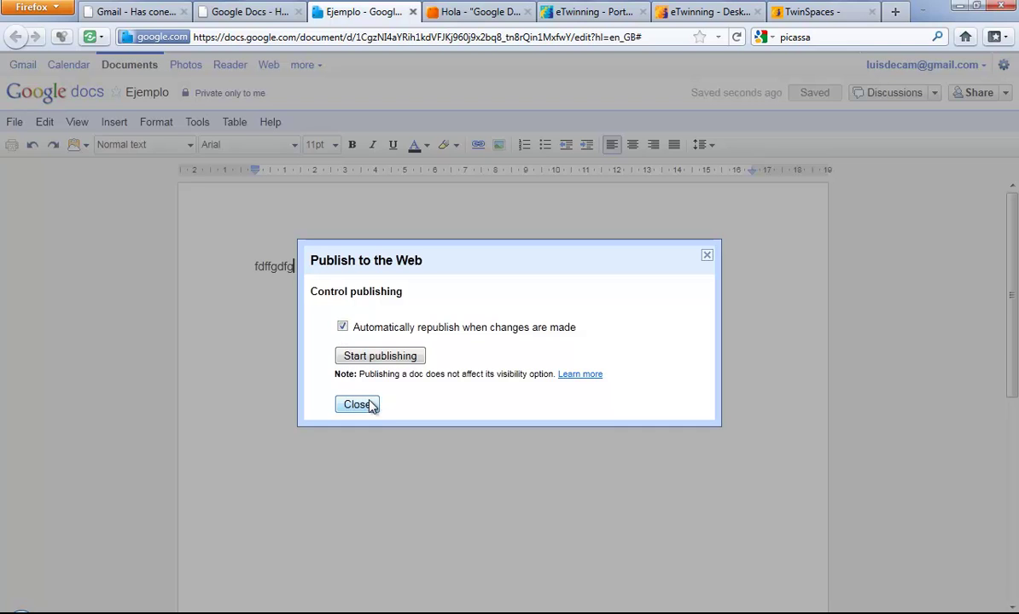
left_click(408, 358)
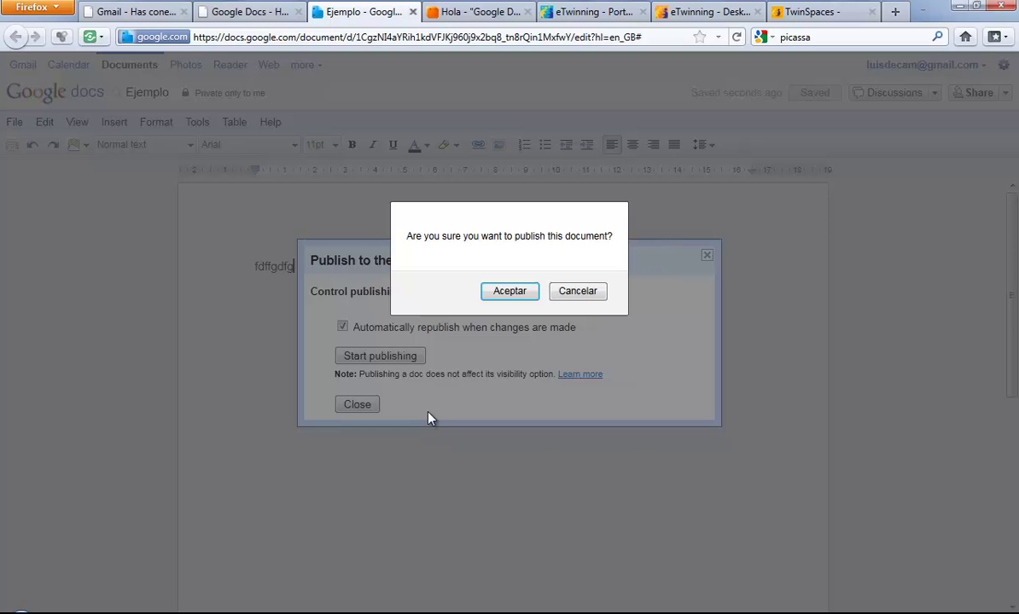
left_click(503, 292)
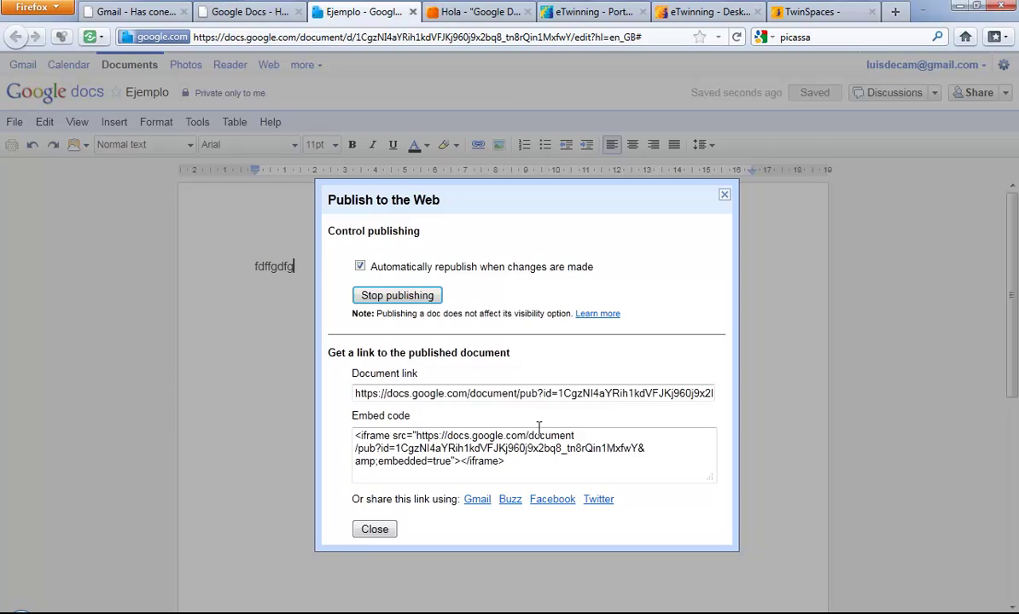
left_click_drag(514, 468, 314, 427)
key("ctrl+c")
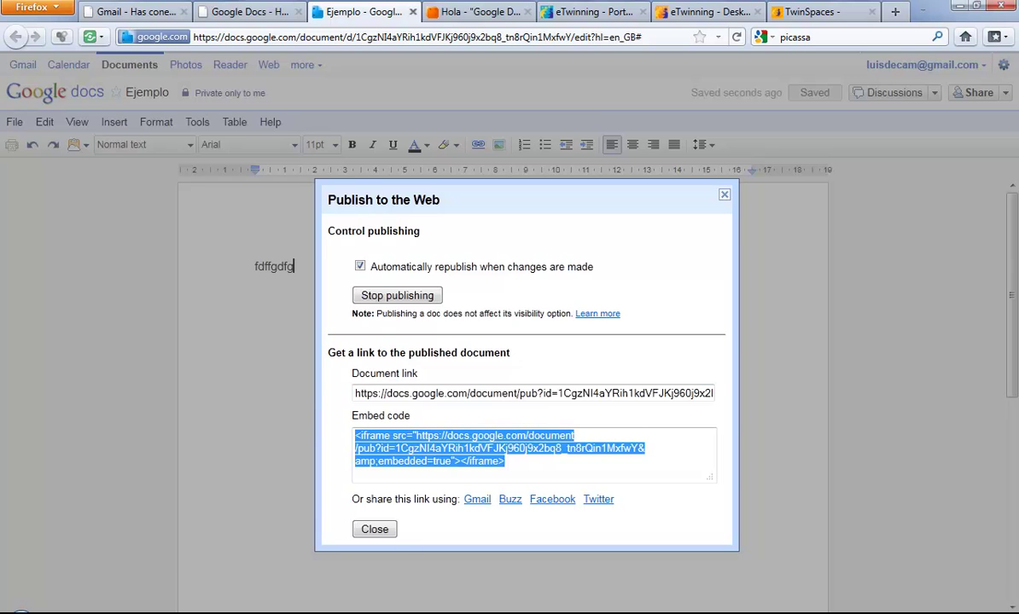
Switch to TwinSpace and replace the two blank paragraphs' contents in the HTML source with the document's embed code, in one paragraph.
left_click(828, 12)
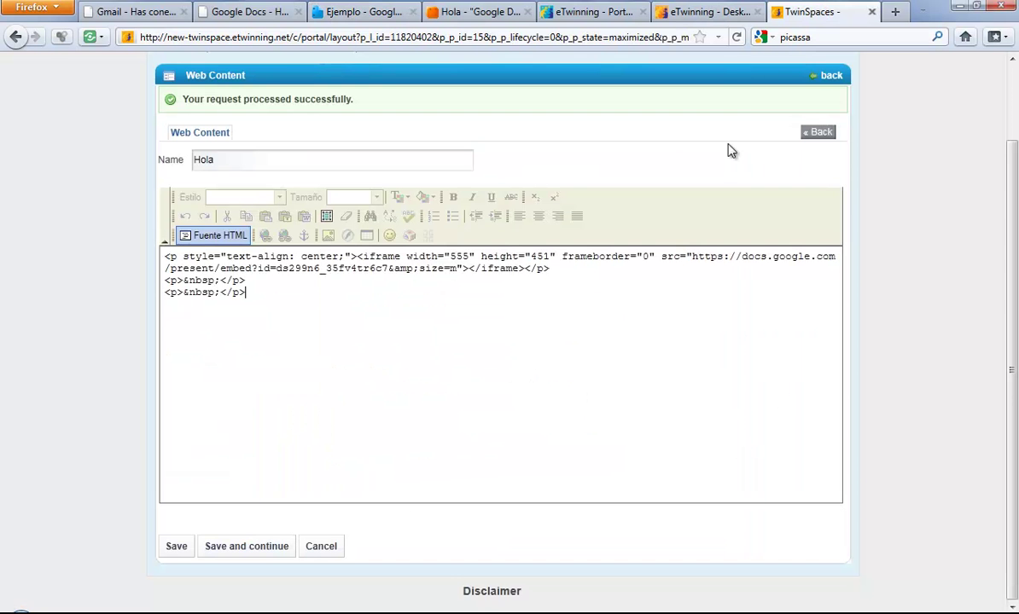
left_click(244, 354)
left_click_drag(183, 279, 216, 293)
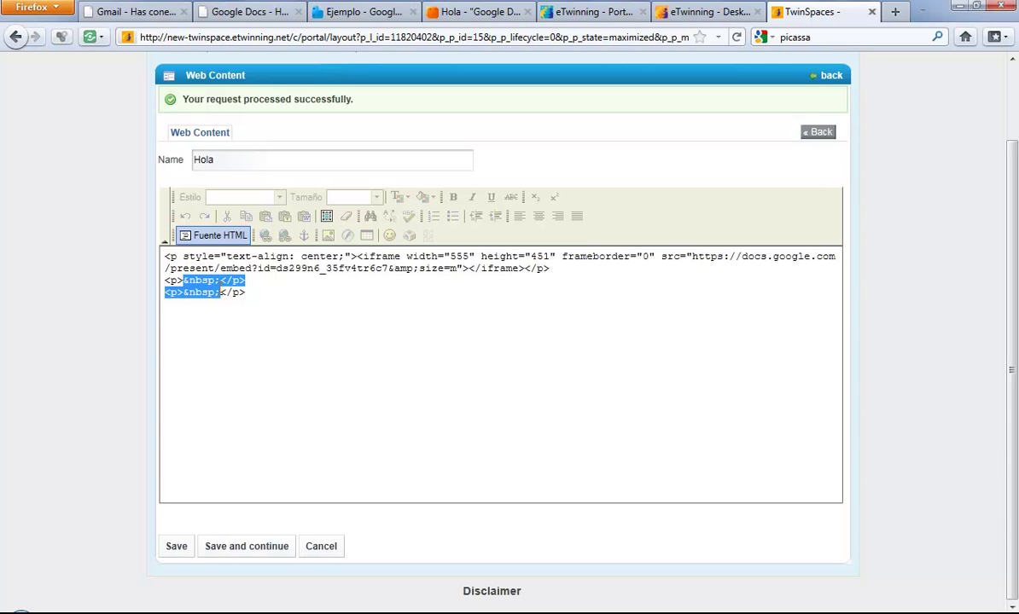
key("ctrl+v")
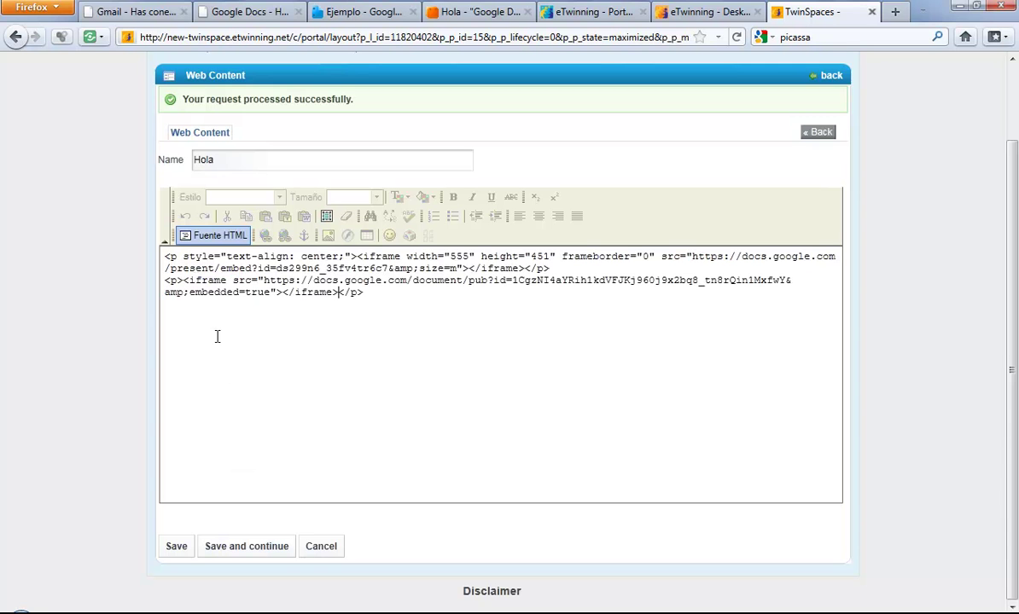
Center the embedded document by reusing the presentation paragraph's text-align: center tag, save the web content and review both embeds on the testing page.
left_click_drag(165, 256, 357, 257)
key("ctrl+c")
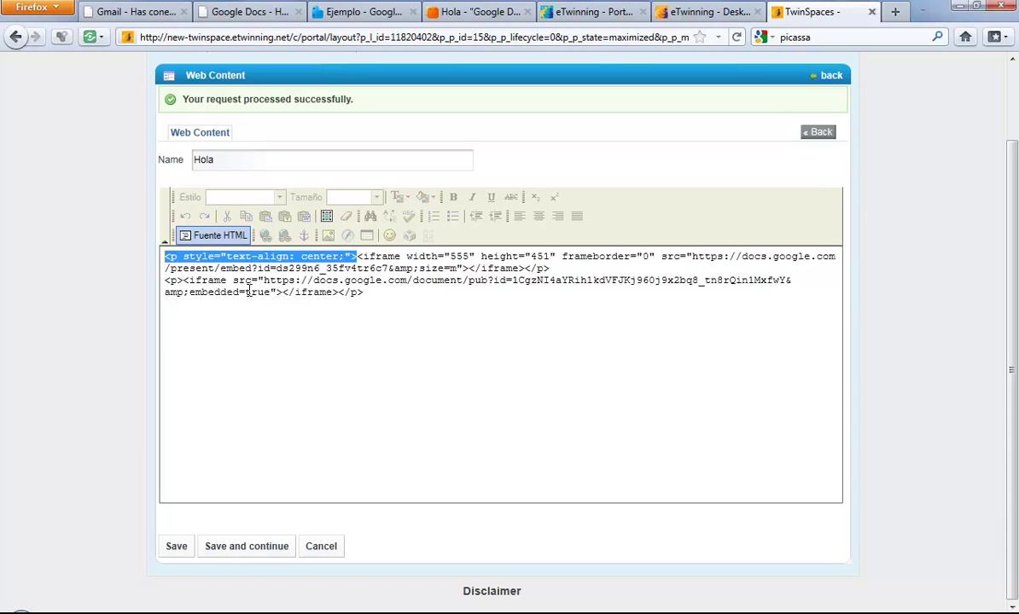
left_click_drag(165, 281, 178, 282)
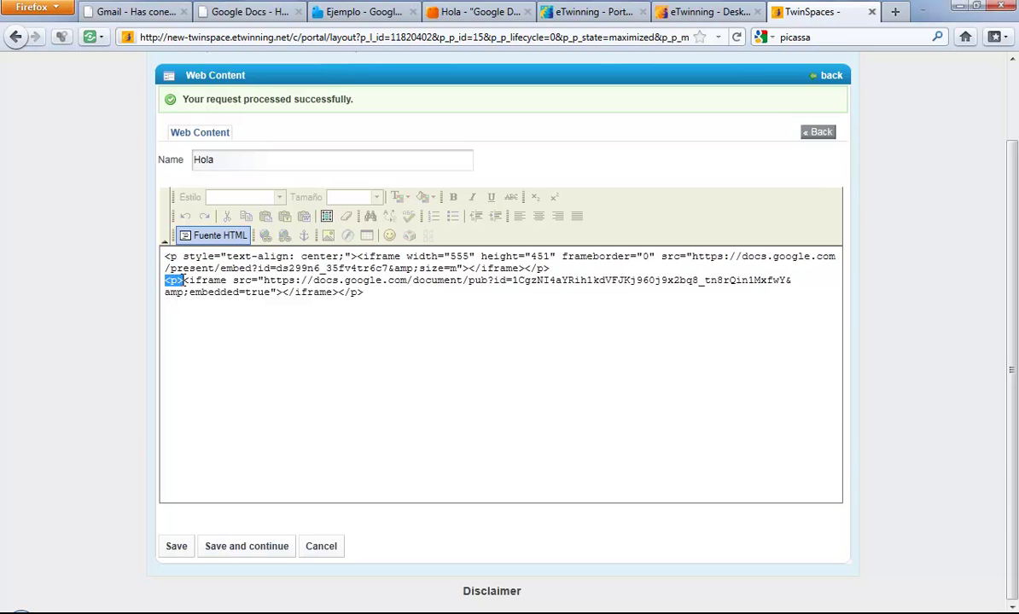
key("ctrl+v")
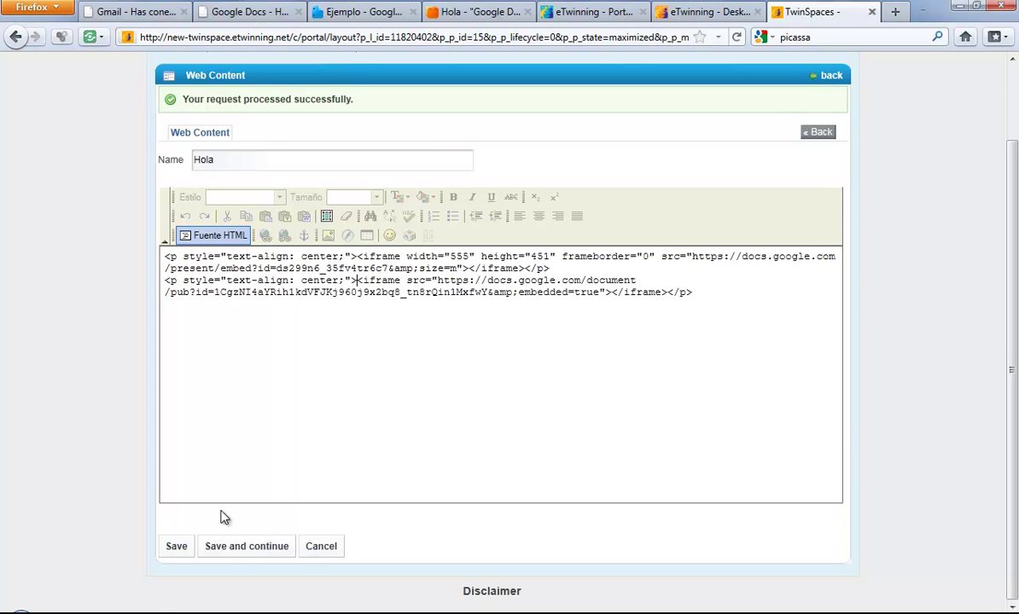
left_click(166, 548)
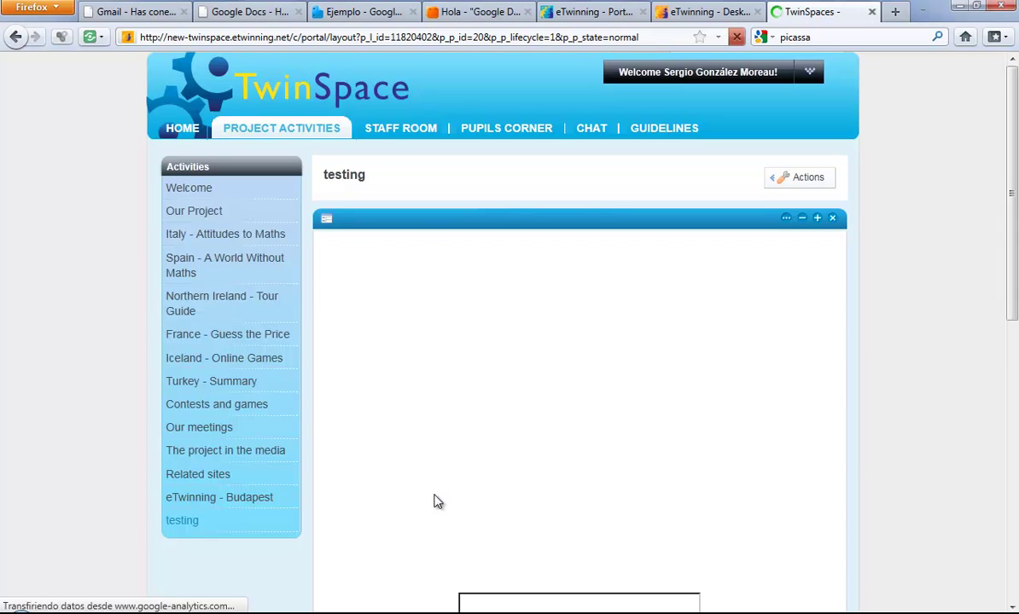
scroll(979, 392, "down", 2)
scroll(980, 391, "down", 2)
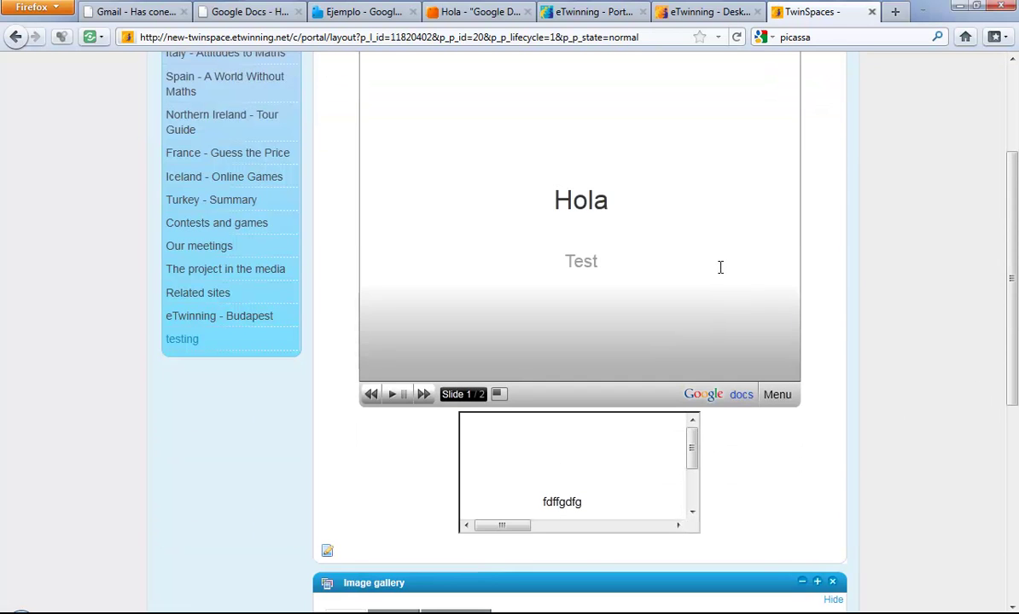
scroll(559, 474, "down", 2)
scroll(548, 468, "down", 6)
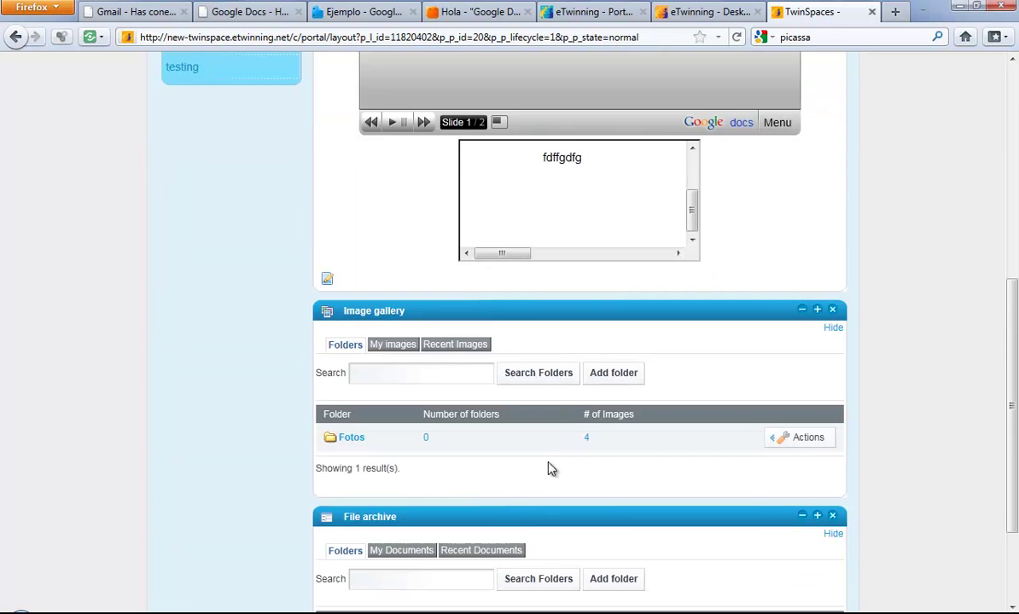
left_click_drag(506, 254, 461, 255)
scroll(583, 229, "up", 2)
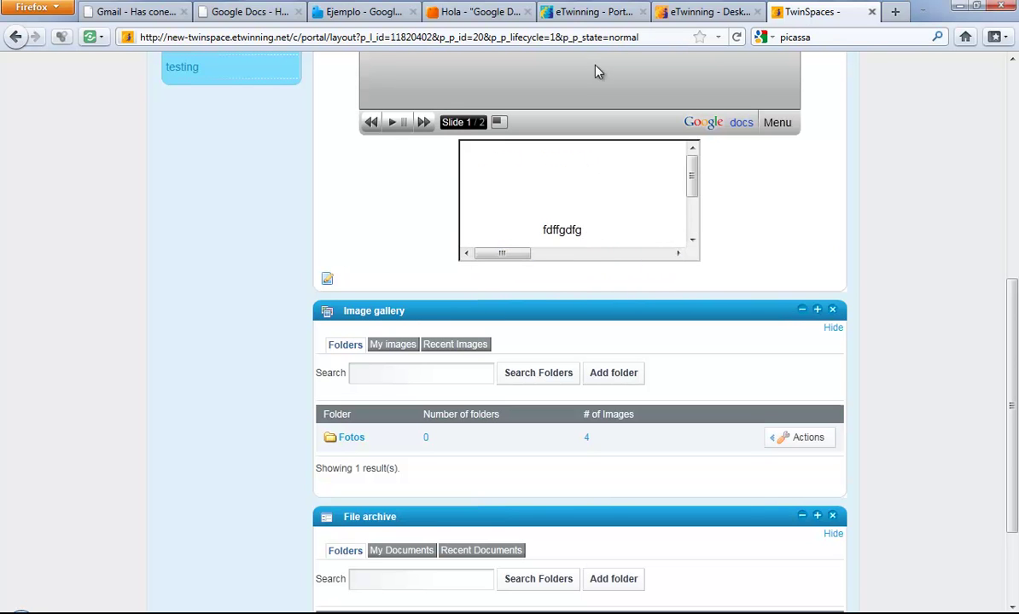
Switch to the Ejemplo document in Google Docs and close its web publishing dialog.
left_click(238, 13)
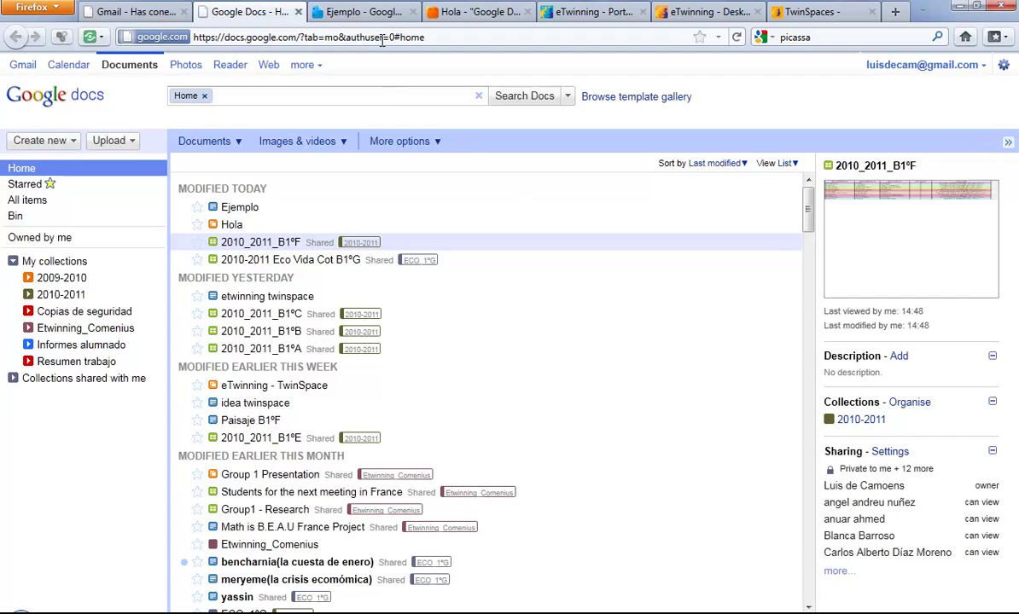
left_click(374, 13)
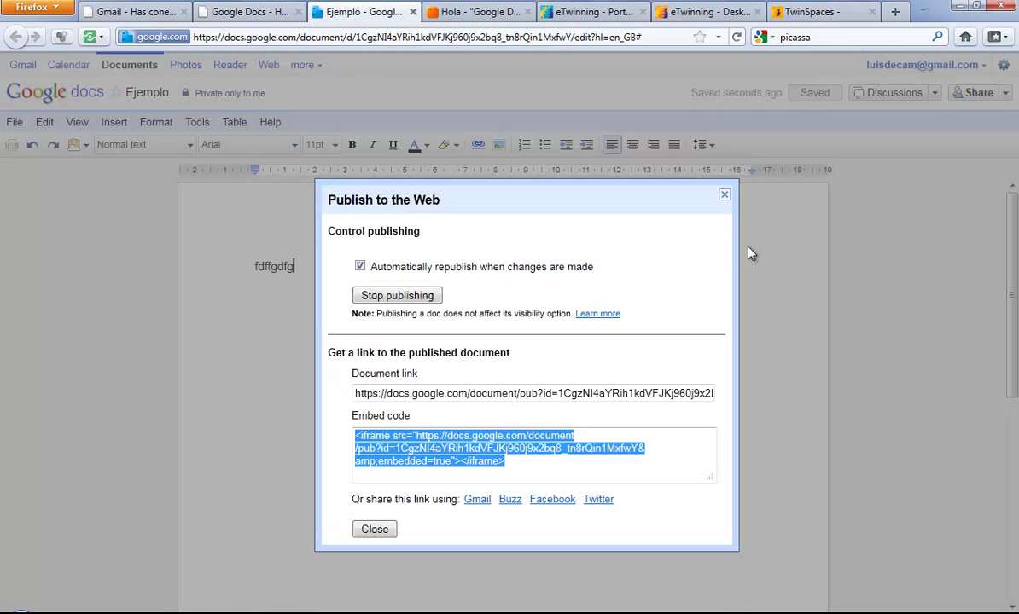
left_click(390, 530)
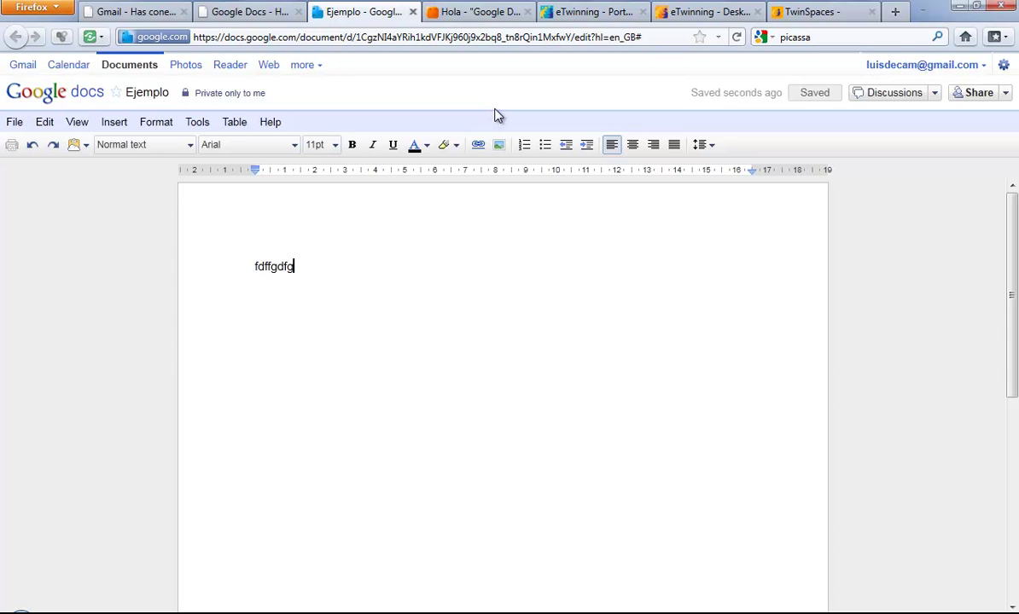
Search the web for picassa in a new browser tab and open Picasa Web Albums.
key("ctrl+t")
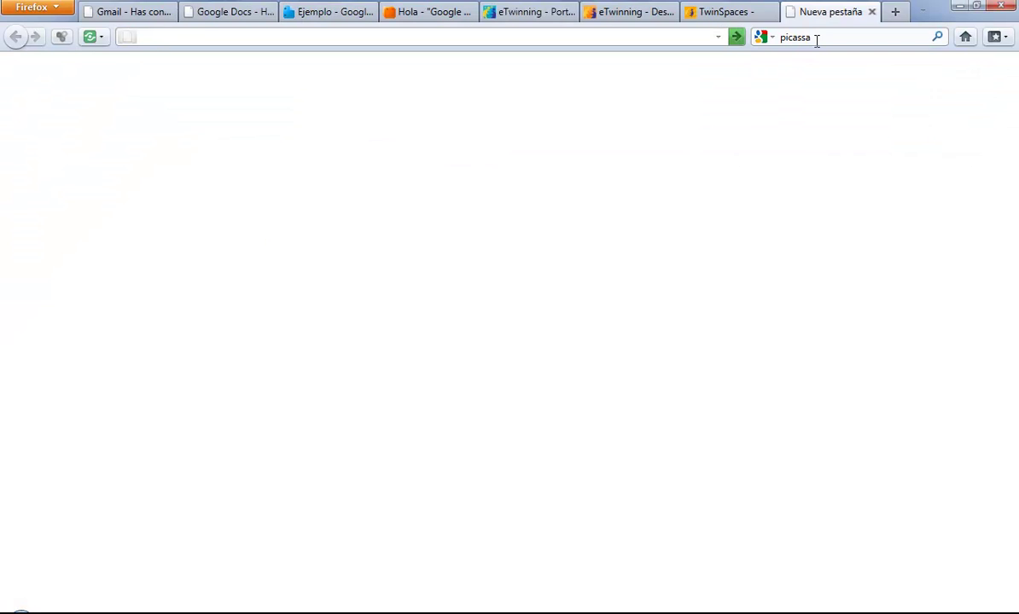
left_click(816, 39)
key("Return")
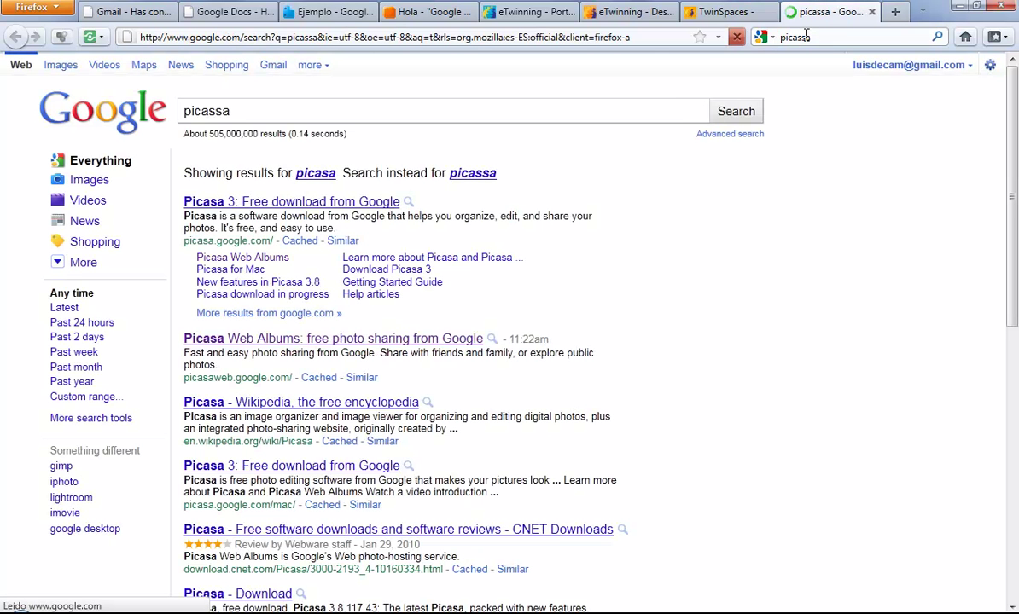
left_click(341, 340)
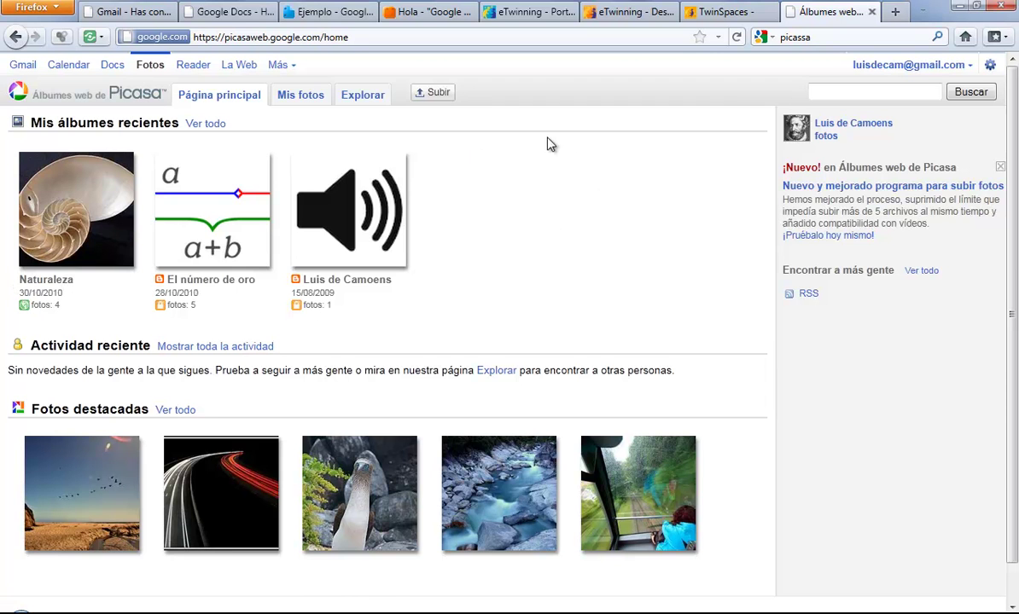
left_click(435, 94)
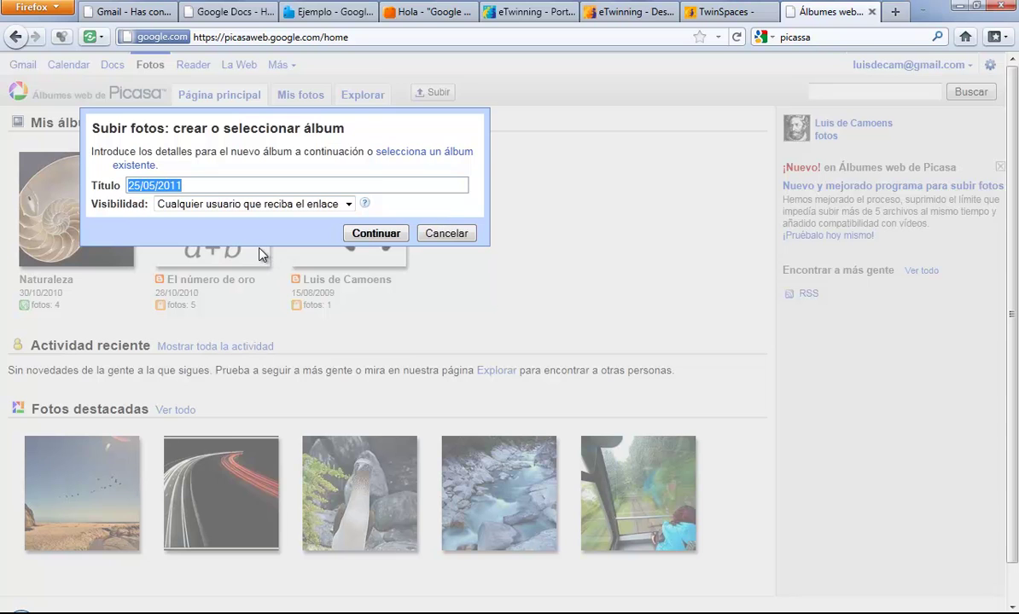
left_click(348, 204)
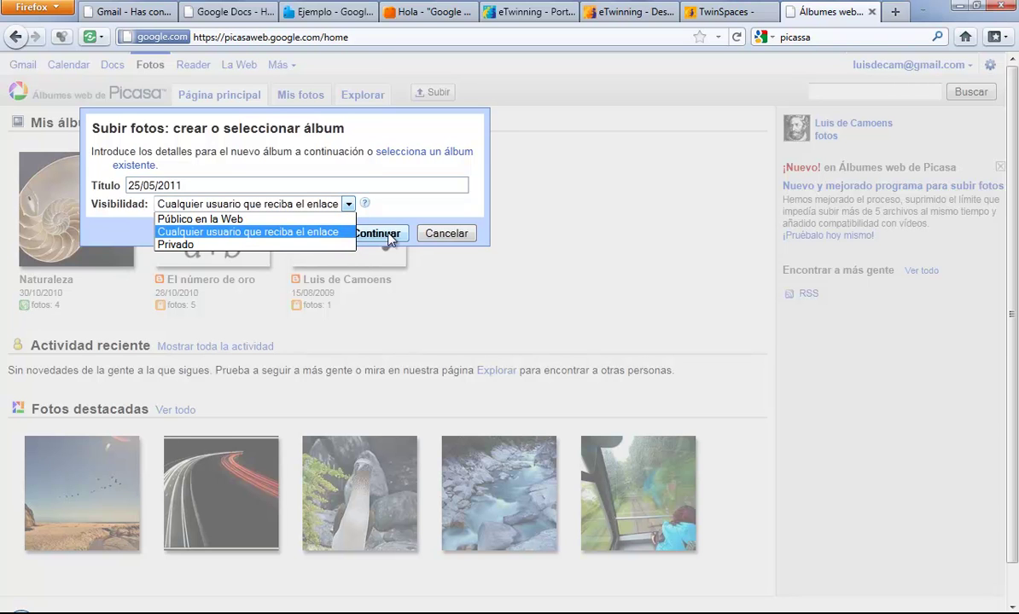
left_click(461, 237)
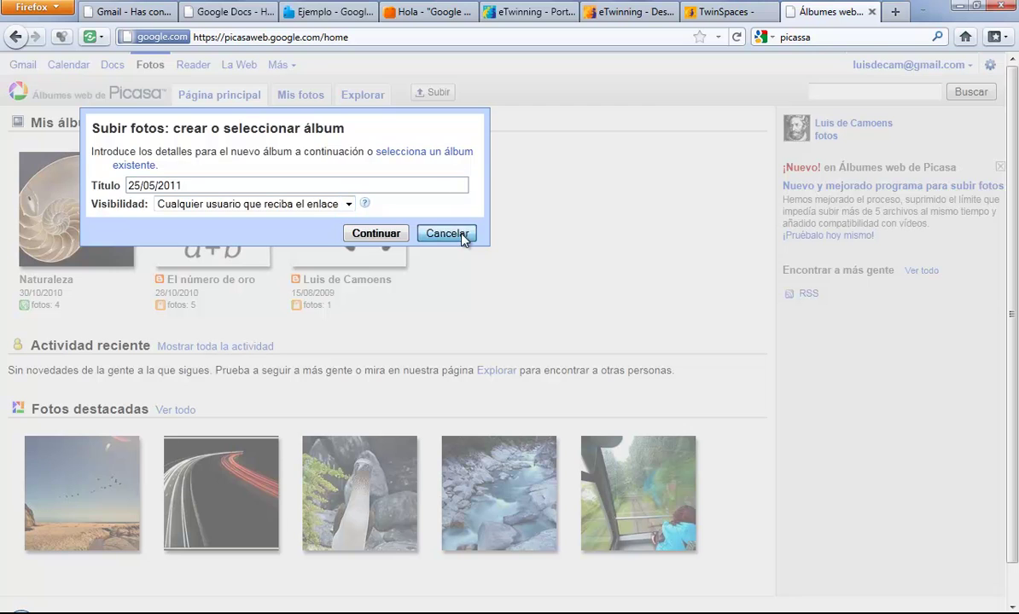
left_click(463, 234)
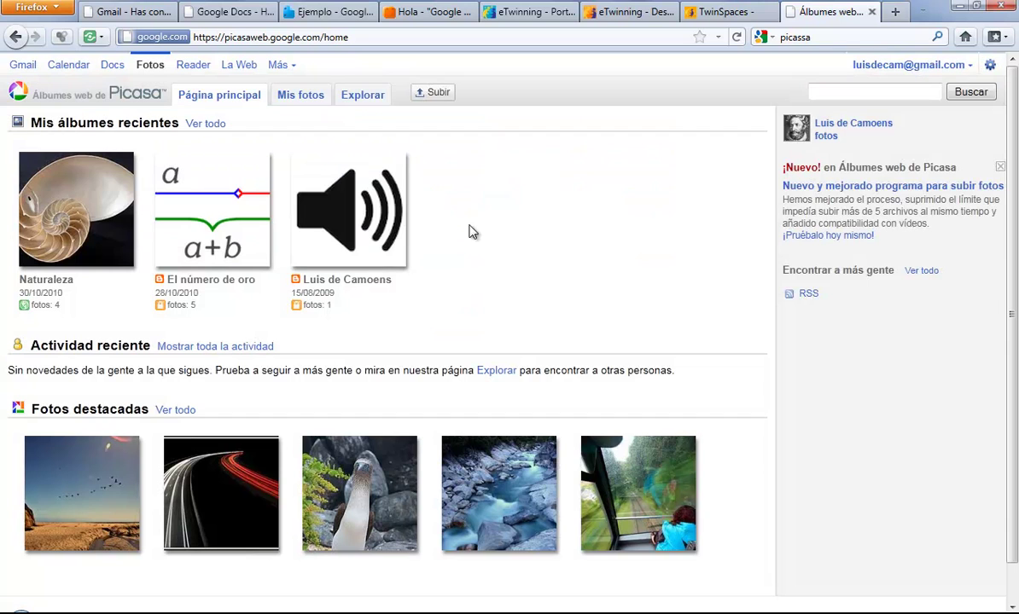
Open the Naturaleza album and bring up the options for embedding it as a slideshow.
left_click(75, 243)
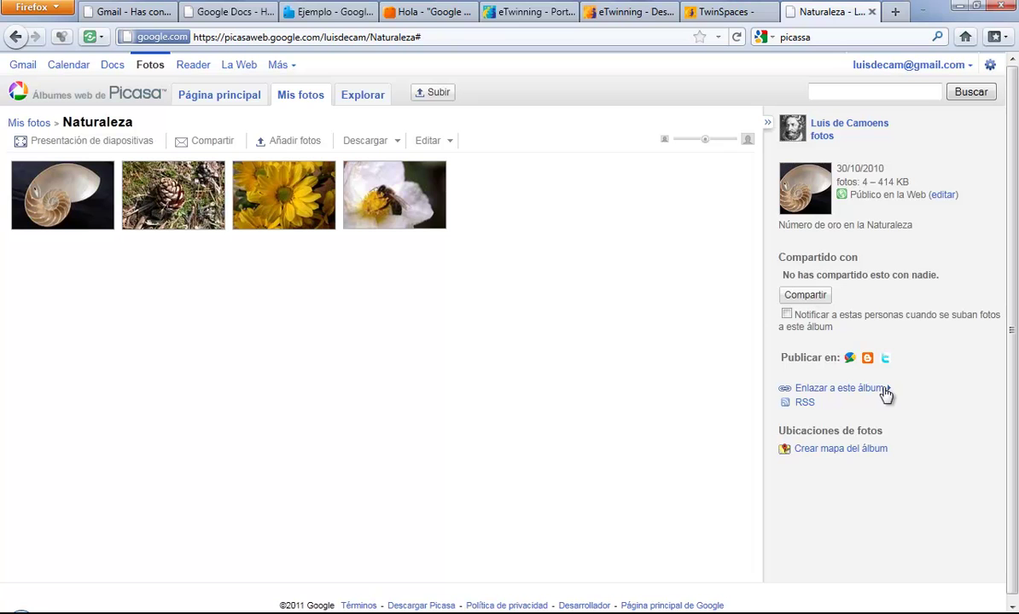
left_click(886, 389)
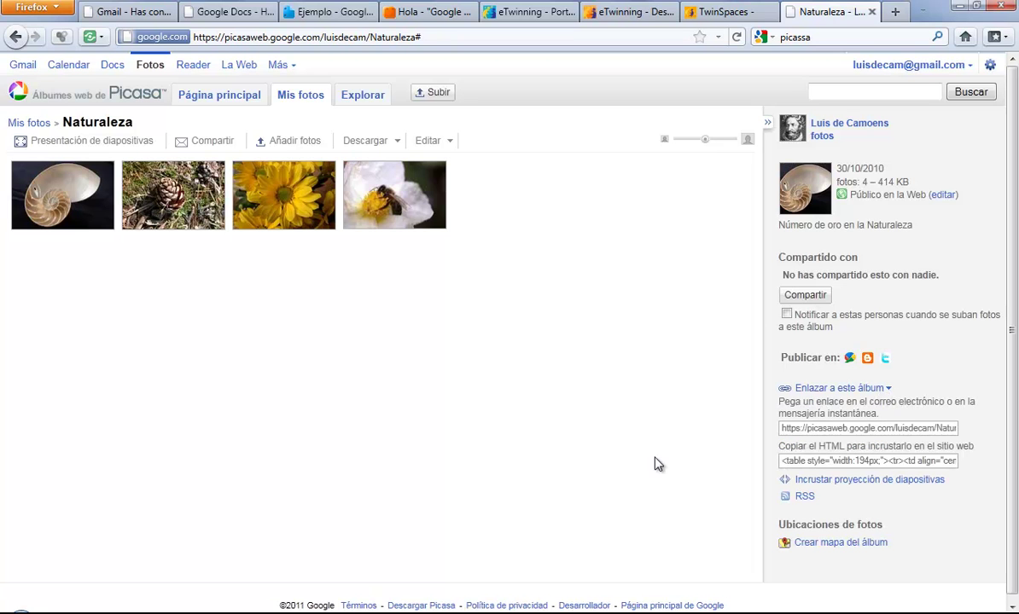
left_click(871, 483)
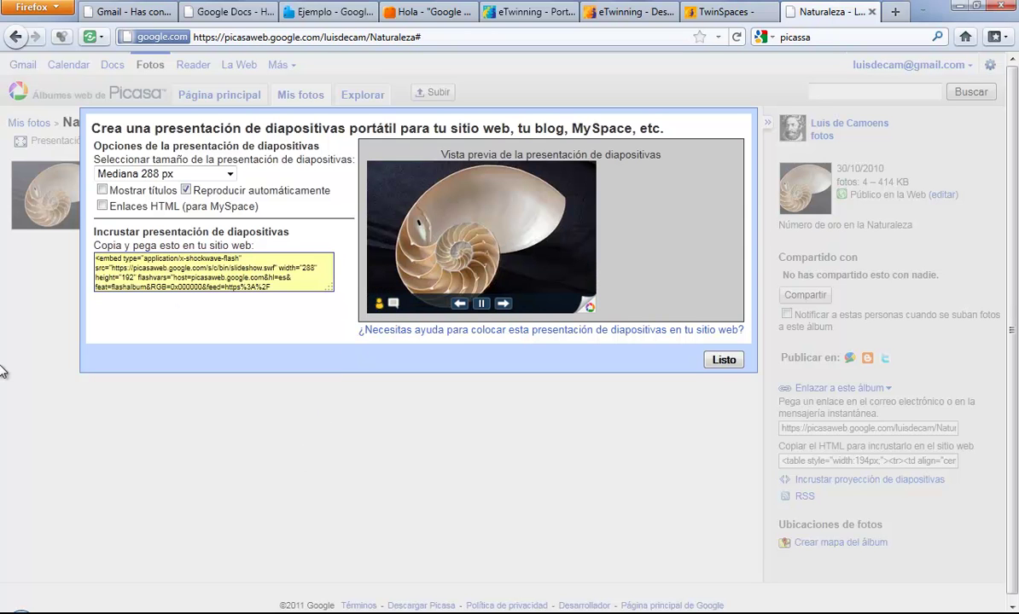
Copy the embed code for a medium 288 px slideshow that plays automatically, with titles turned off.
left_click(102, 190)
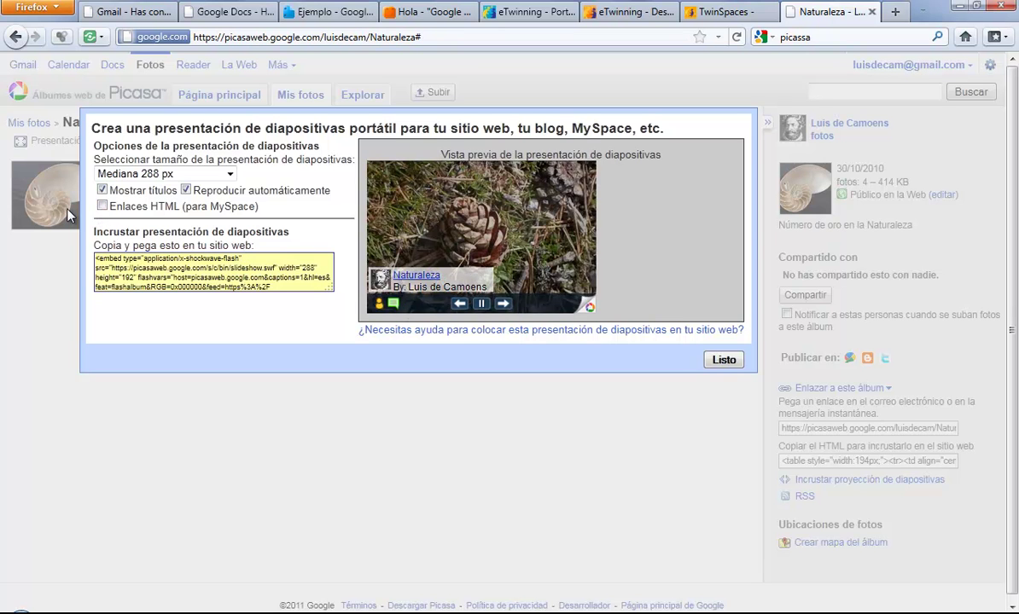
left_click(230, 174)
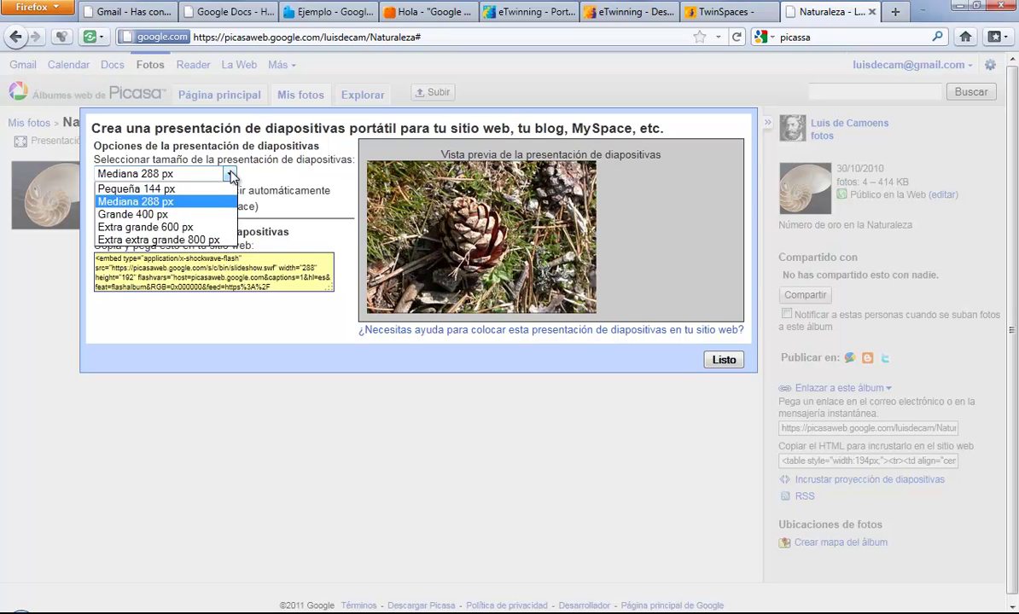
left_click(200, 203)
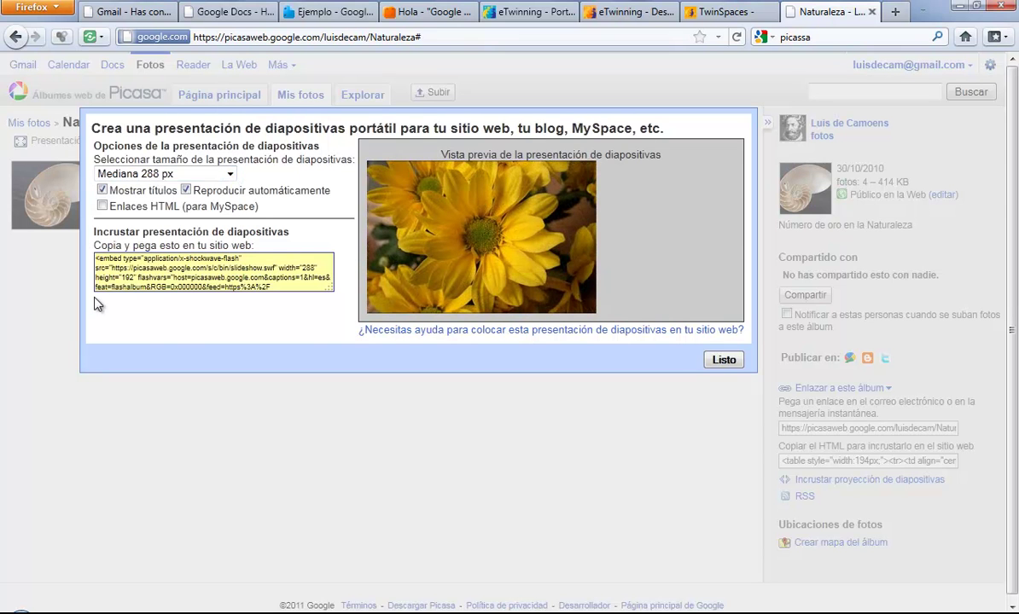
left_click(102, 189)
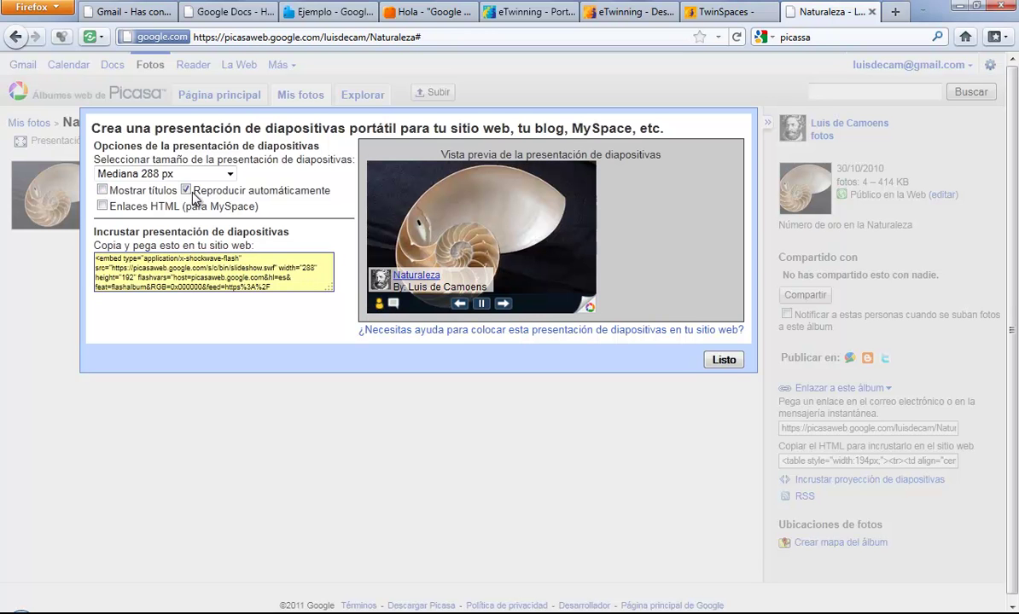
left_click(221, 278)
key("ctrl+c")
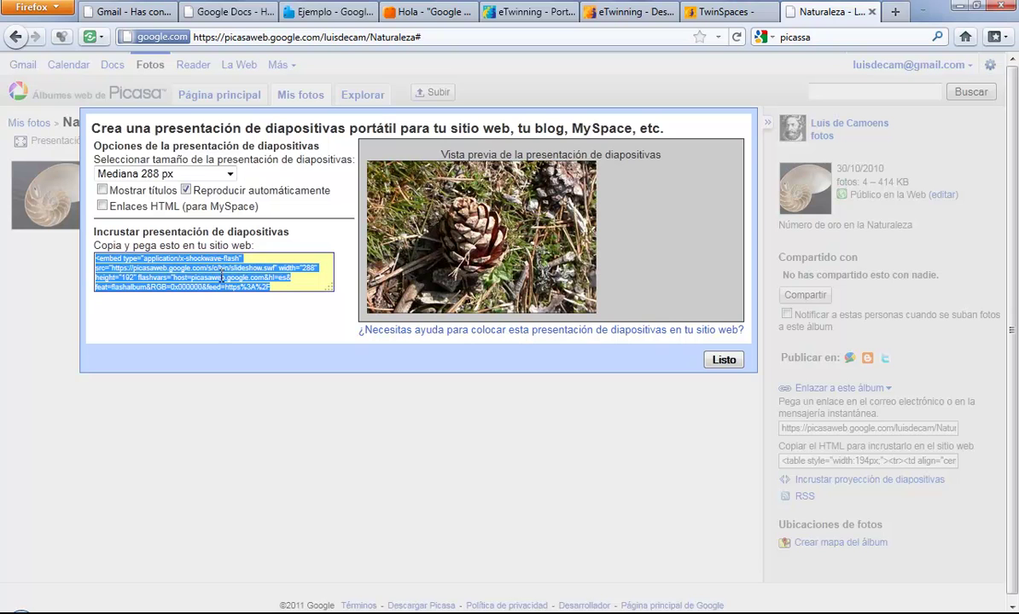
Switch to TwinSpace, show the Hola web content's HTML source and delete both Google Docs embeds, keeping one centered paragraph's tags.
left_click(721, 12)
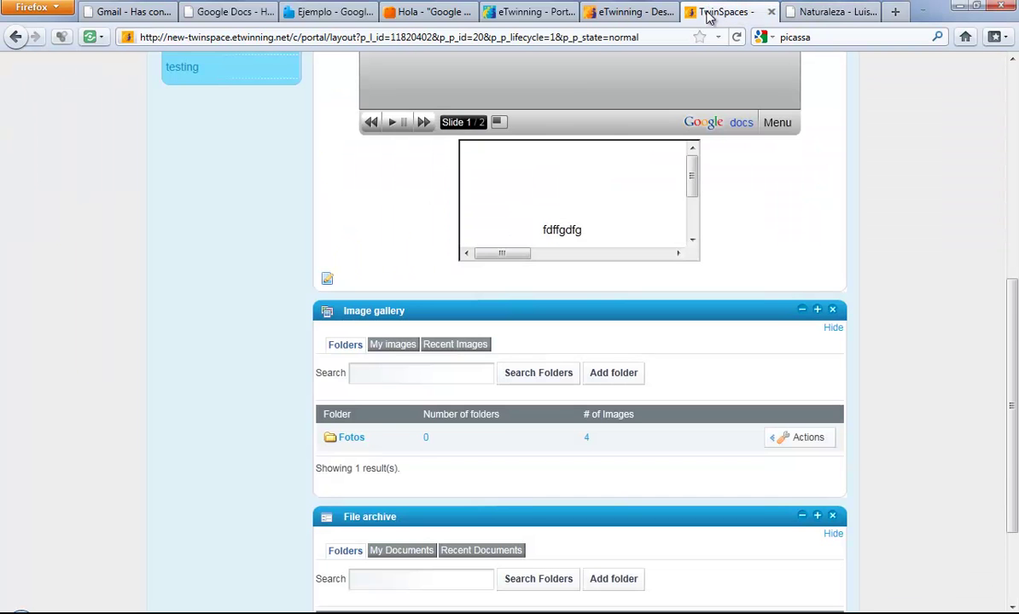
scroll(573, 101, "up", 4)
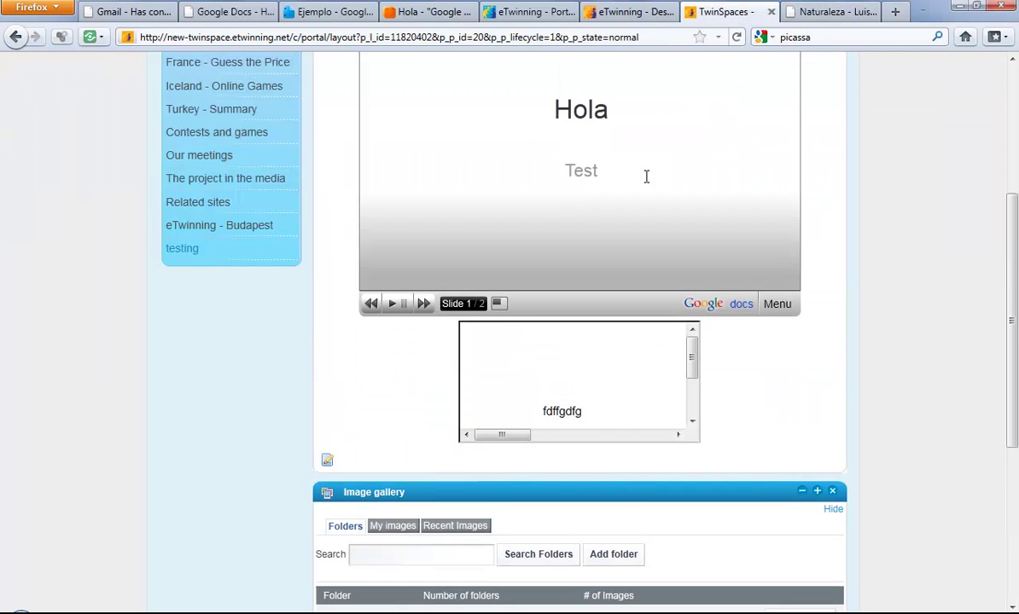
left_click(327, 460)
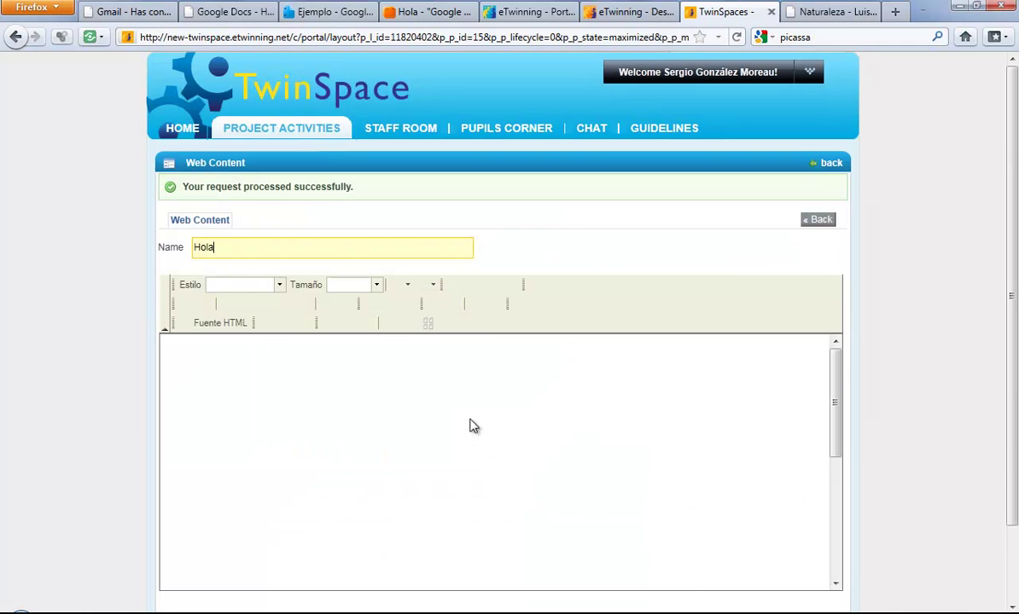
left_click(215, 323)
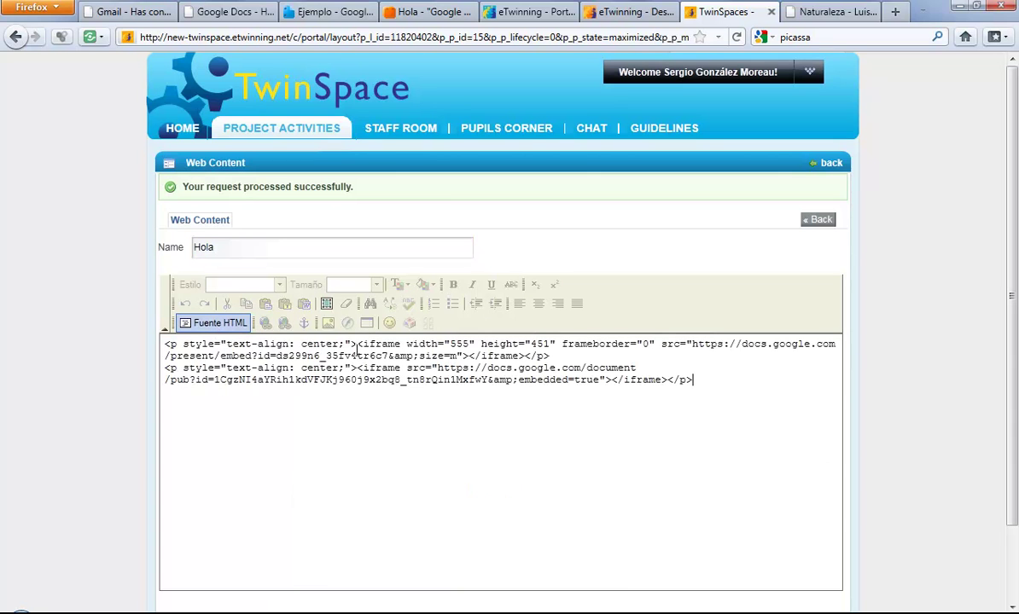
left_click_drag(357, 344, 666, 383)
key("Delete")
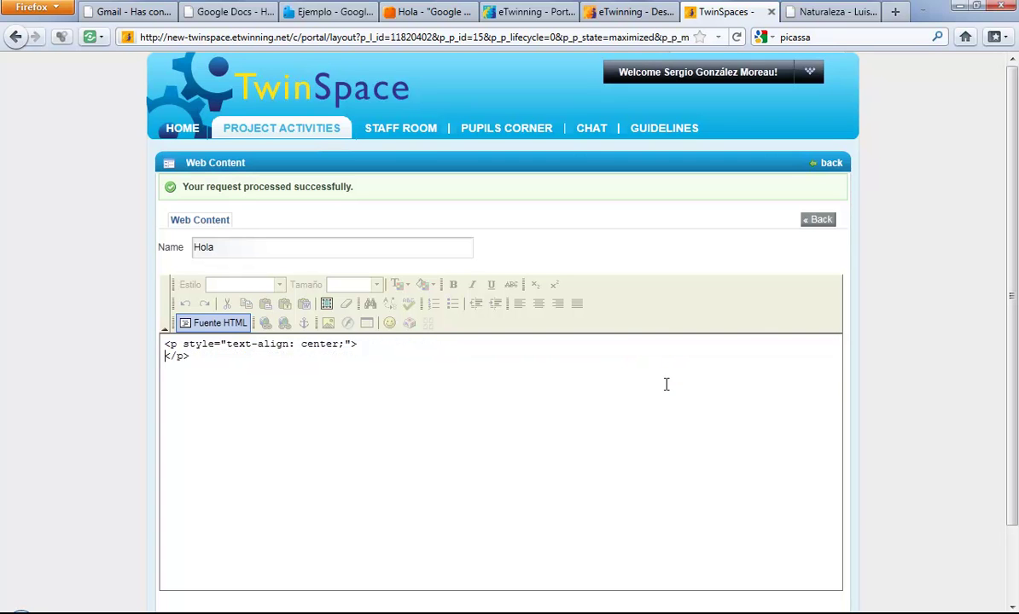
Paste the Picasa slideshow's embed code on its own line inside the centered paragraph and save the web content.
key("Return")
key("Return")
key("ctrl+v")
key("Delete")
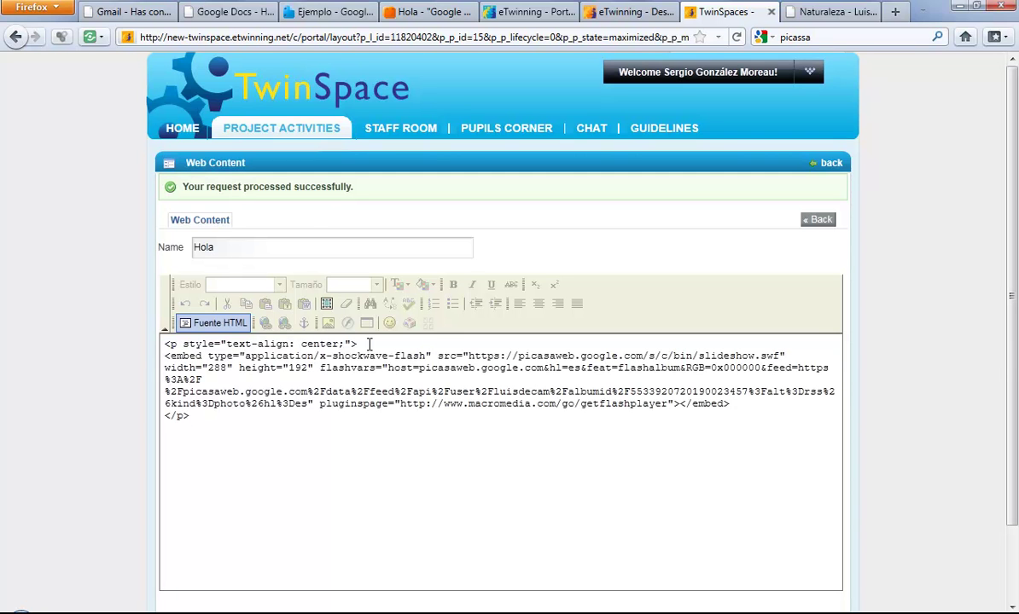
scroll(228, 284, "down", 2)
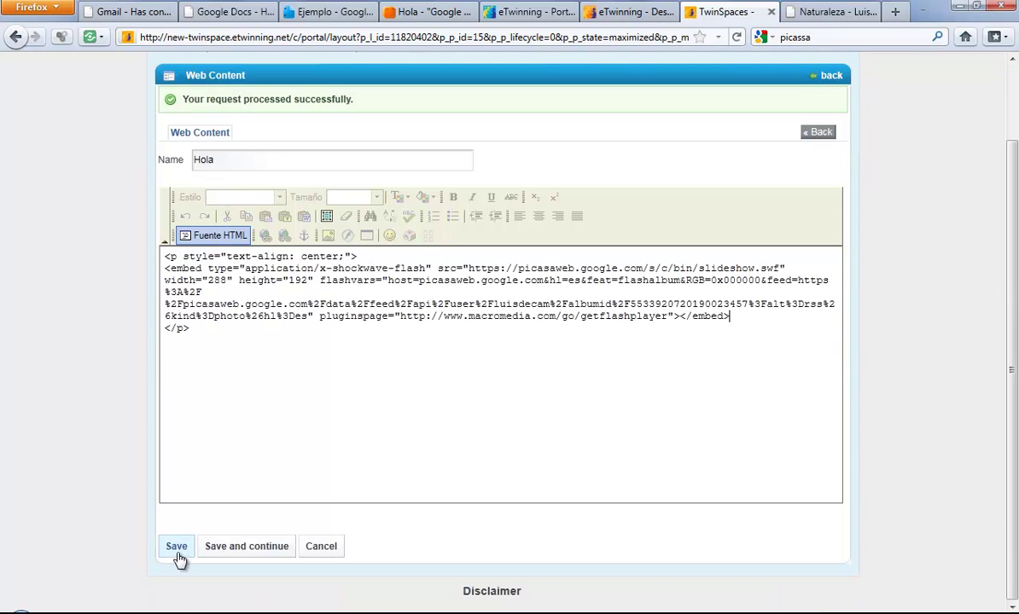
left_click(175, 546)
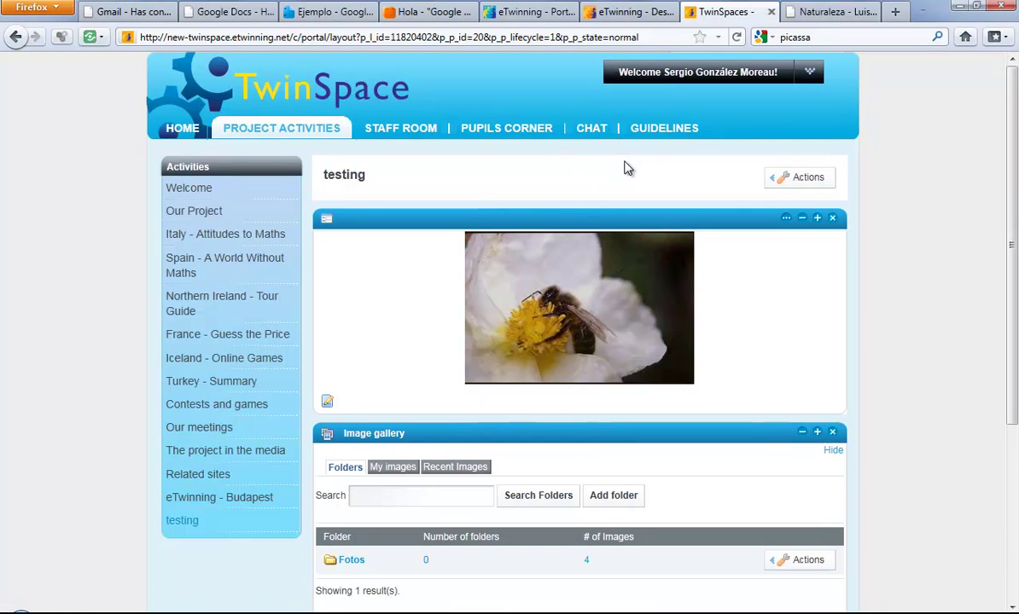
Search the web for "flicrk" in a new browser tab and open the Flickr website.
key("ctrl+t")
left_click(823, 37)
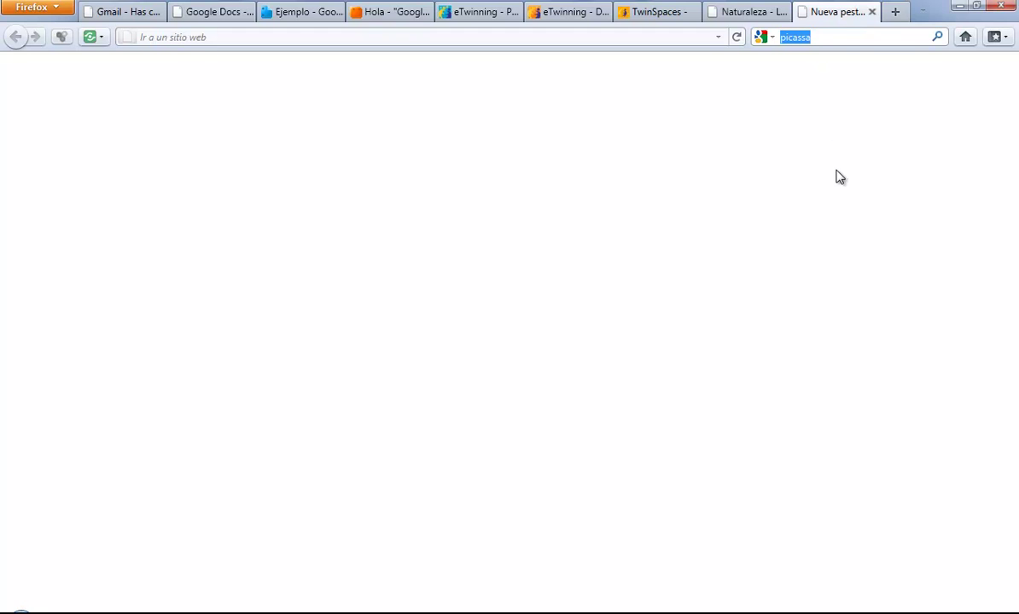
type("flic")
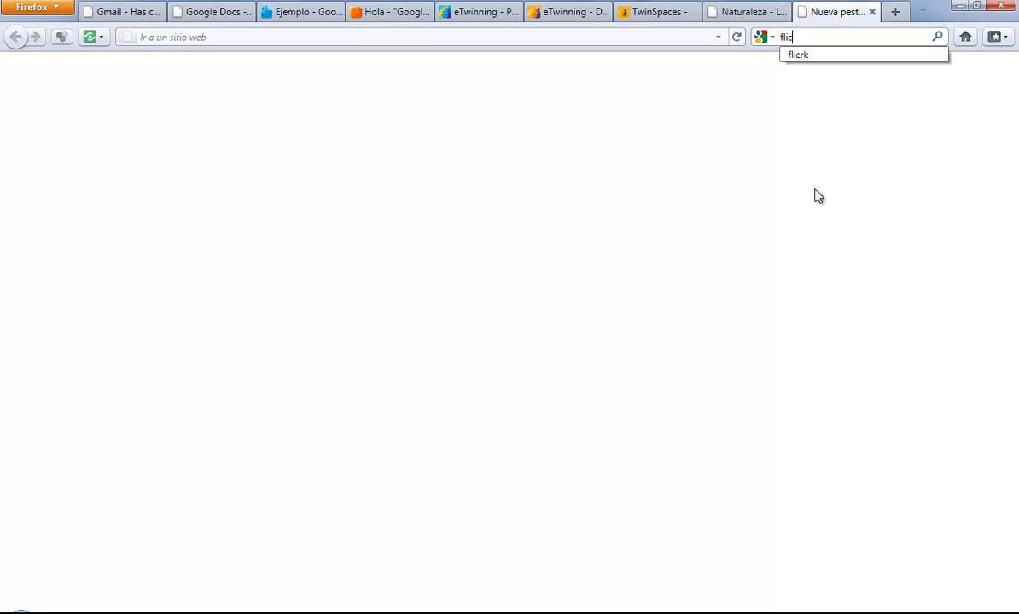
type("rk")
key("Return")
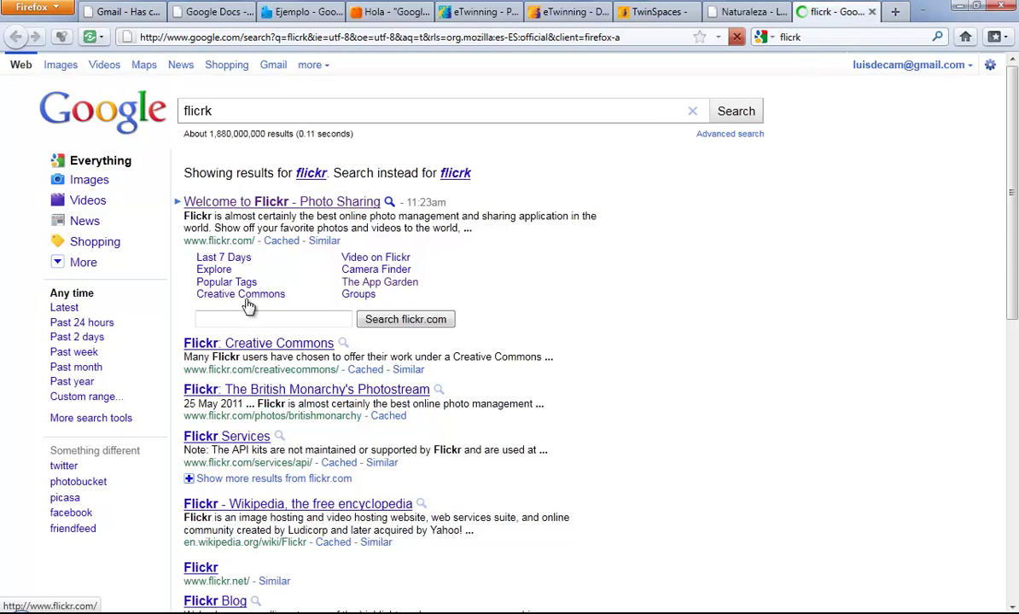
left_click(308, 203)
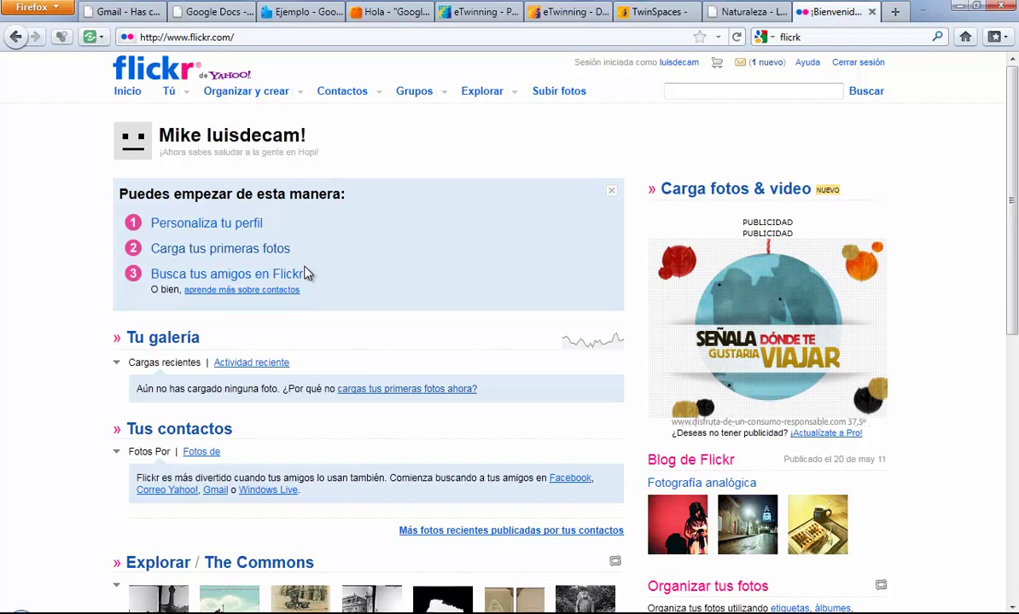
Upload abeja01.jpg, margarita01.jpg, nautilus01.jpg and piña01.jpg from the prueba folder to Flickr as public photos.
left_click(242, 260)
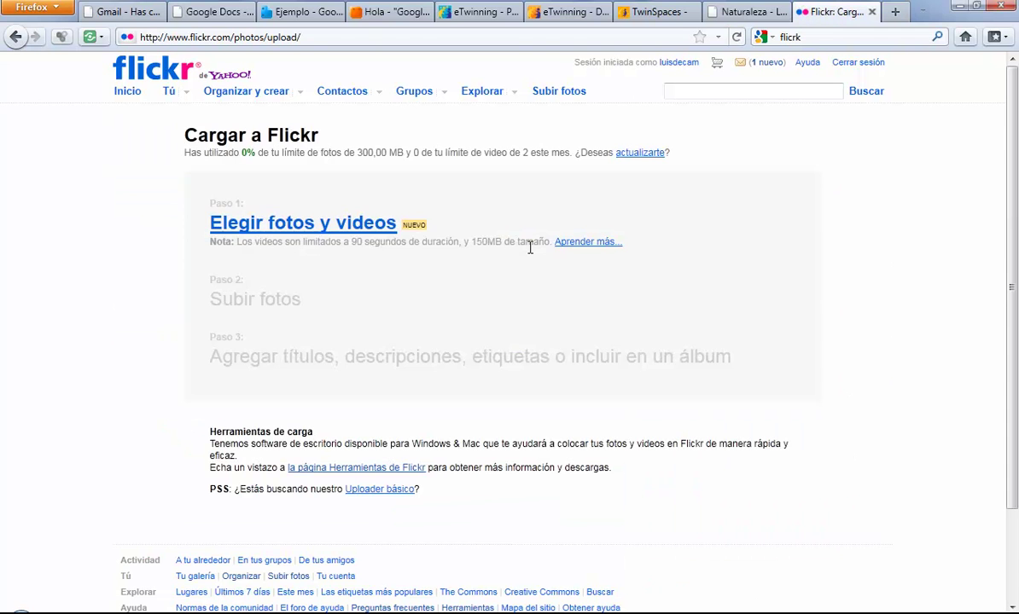
left_click(369, 239)
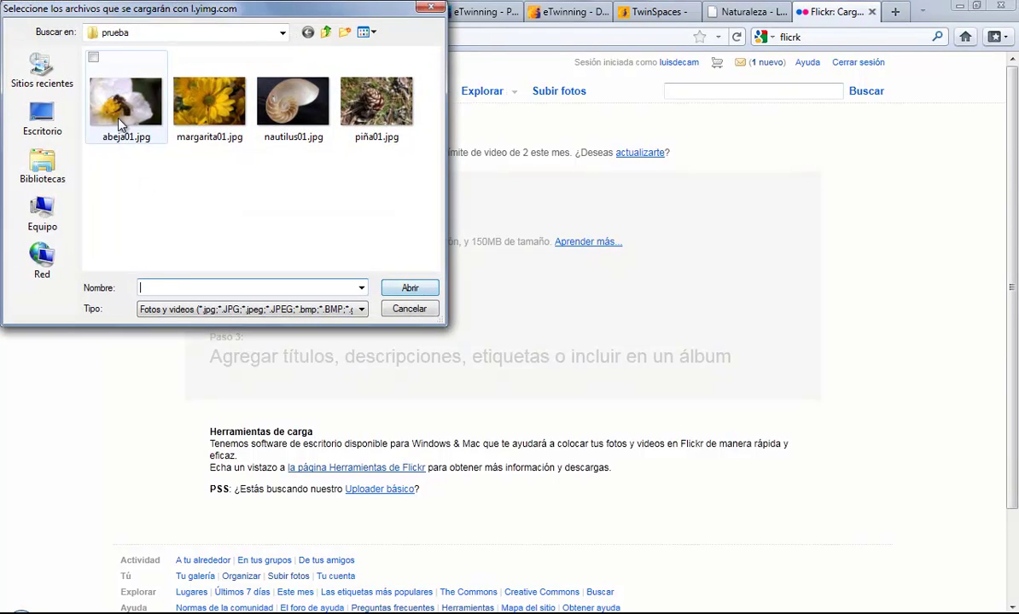
left_click(122, 120)
left_click(377, 102, "shift")
left_click(410, 289)
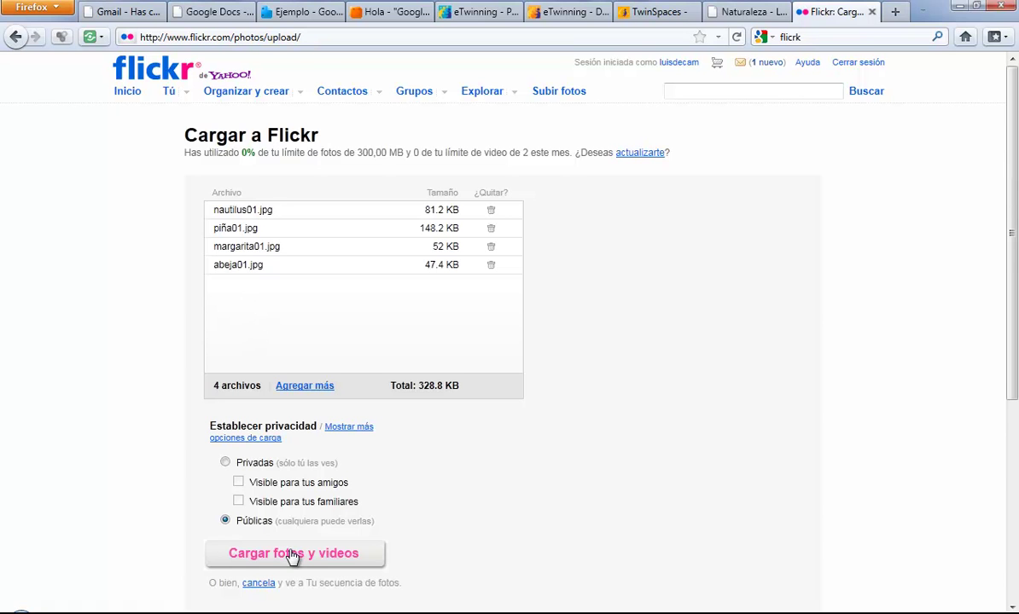
left_click(325, 552)
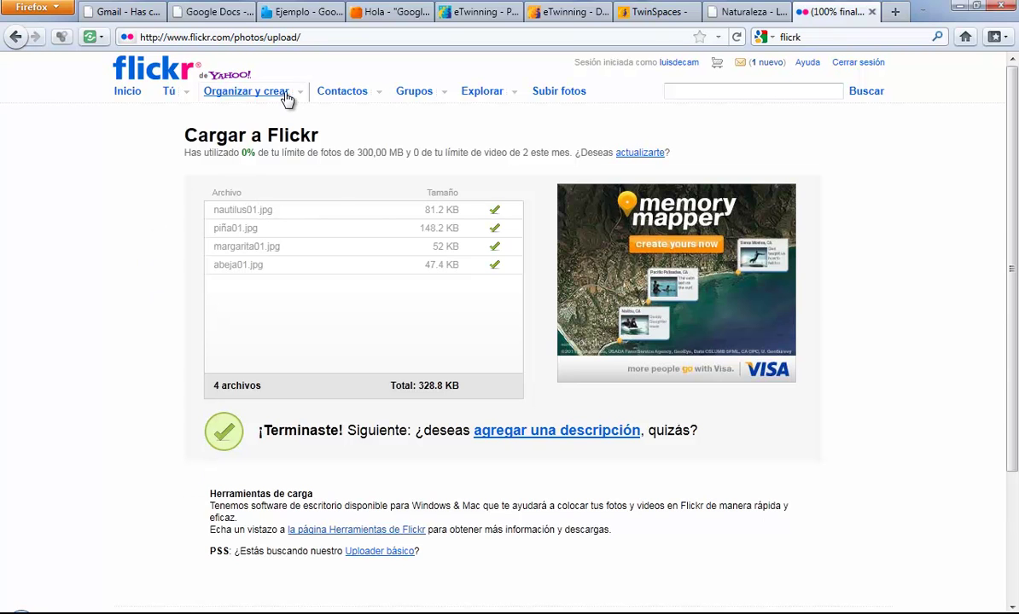
Open all content in Flickr's organizer and add the four uploaded photos to the batch area.
mouse_move(281, 92)
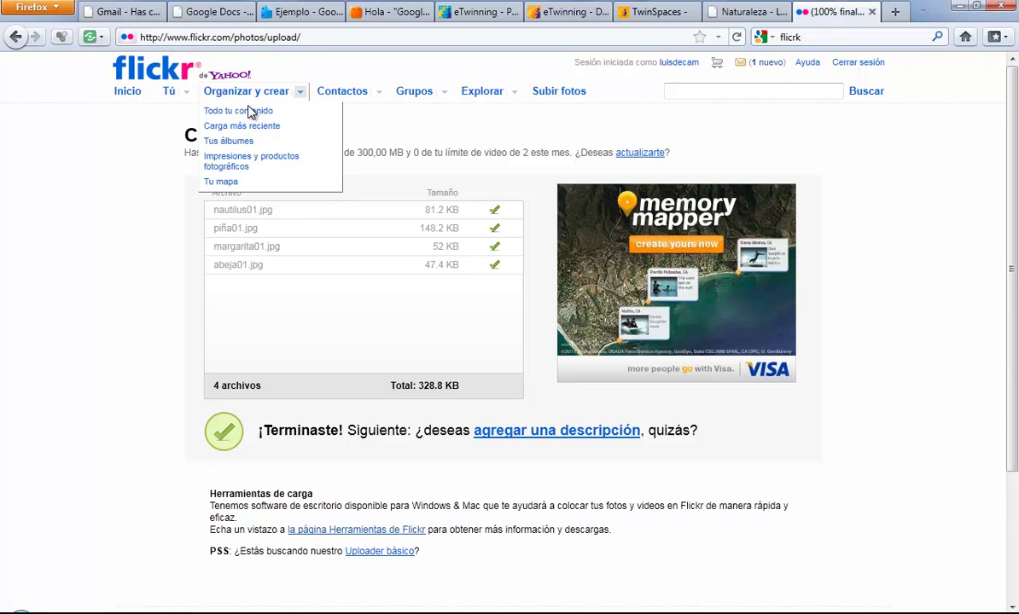
left_click(251, 113)
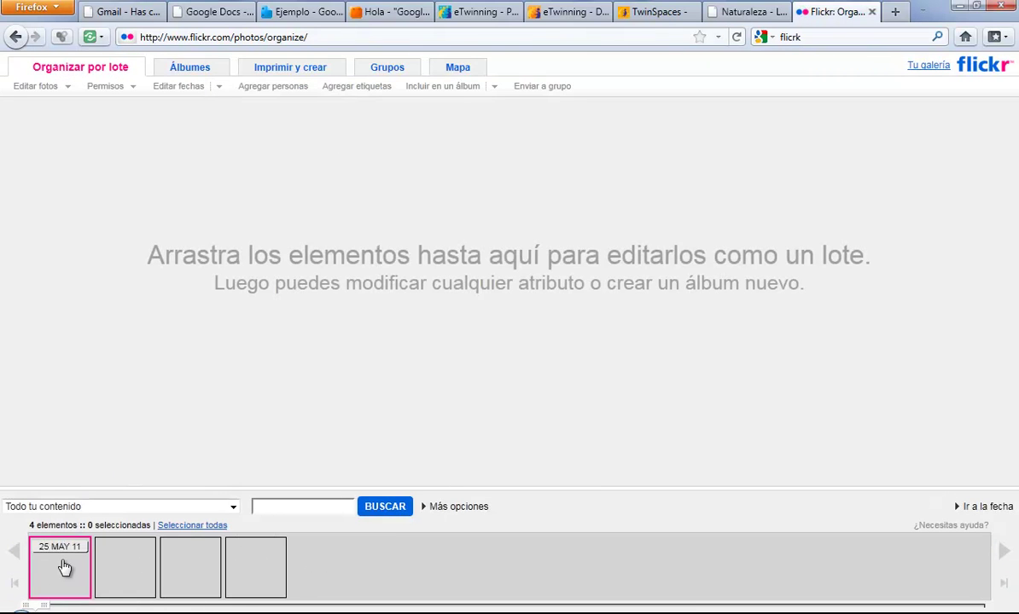
left_click(220, 527)
left_click_drag(70, 573, 179, 396)
left_click_drag(61, 563, 265, 173)
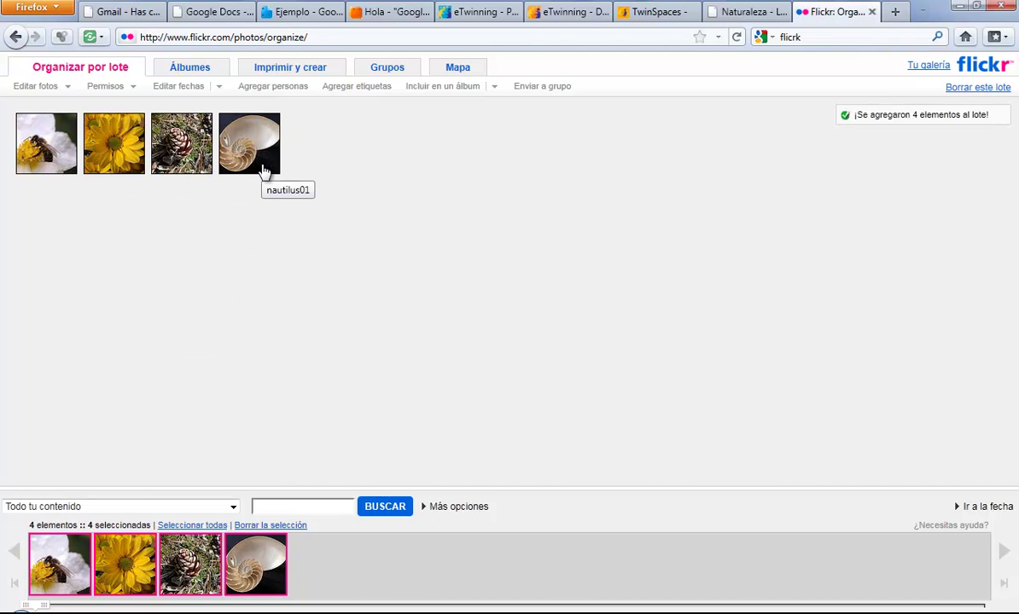
Put the batch of photos in a new album titled Fotos and save it.
left_click(494, 92)
left_click(423, 107)
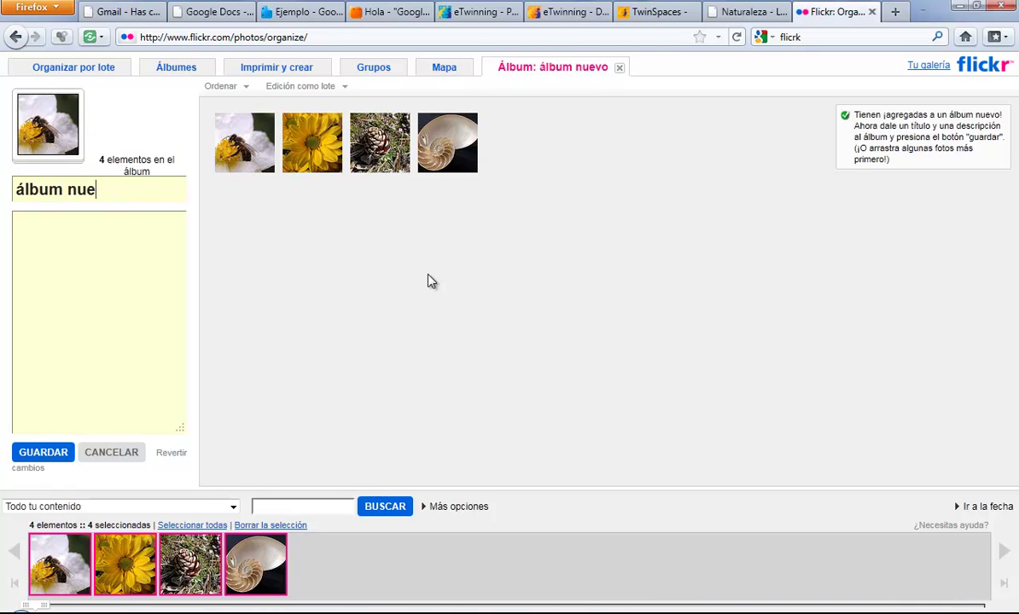
key("BackSpace")
key("BackSpace")
key("BackSpace")
key("BackSpace")
key("BackSpace")
key("BackSpace")
key("BackSpace")
key("BackSpace")
key("BackSpace")
type("Fotos")
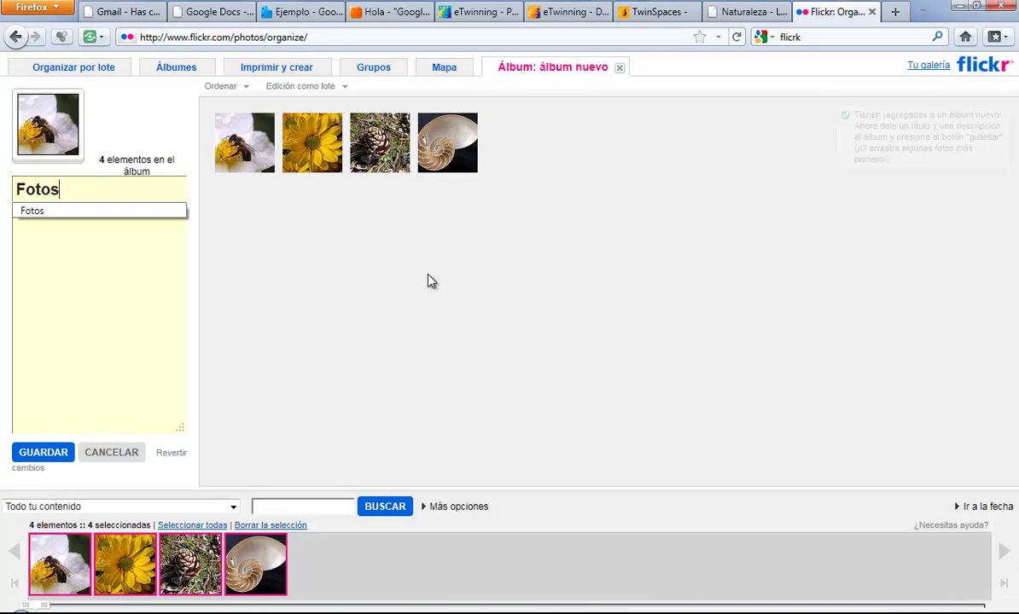
left_click(70, 347)
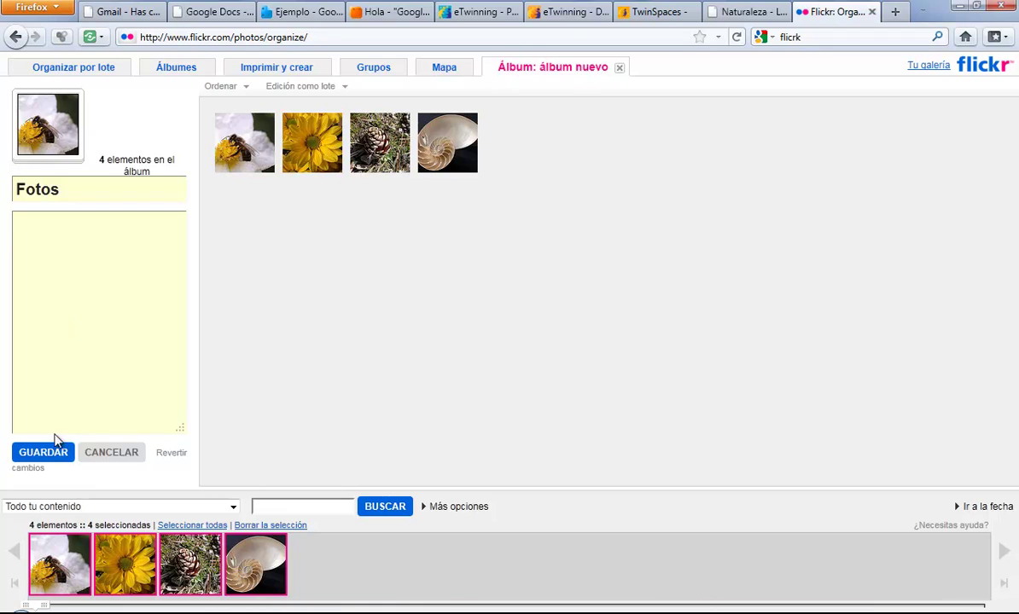
left_click(21, 453)
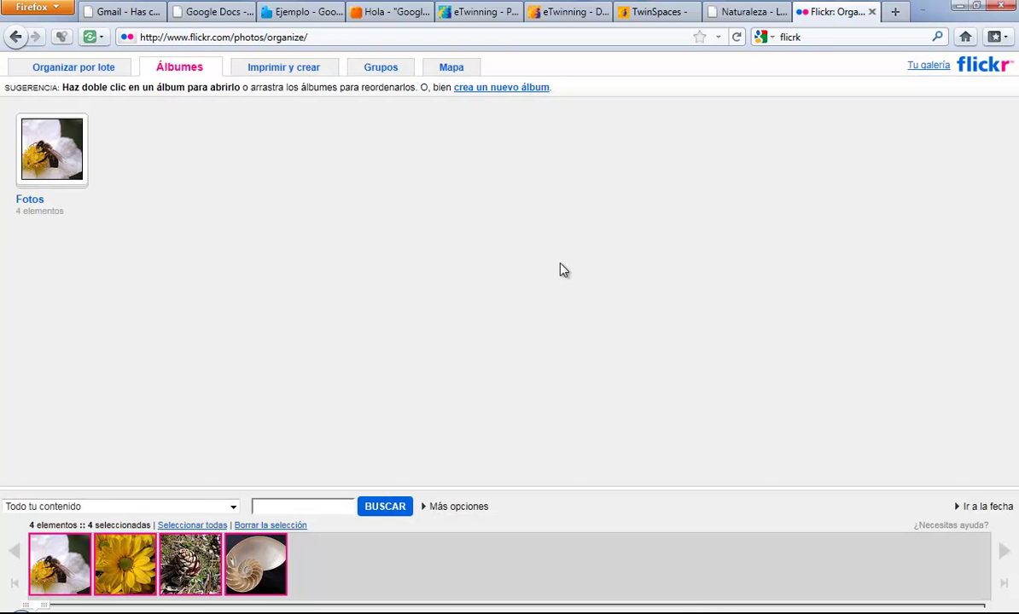
Open the Fotos album's page and examine its sharing options, link and detail view for a way to embed it.
double_click(26, 205)
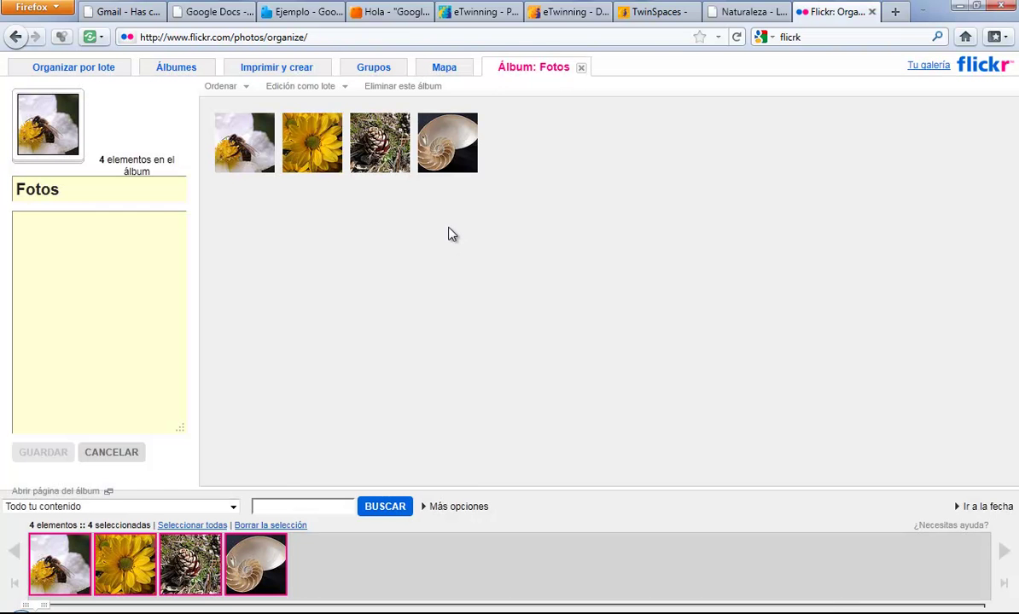
left_click(51, 492)
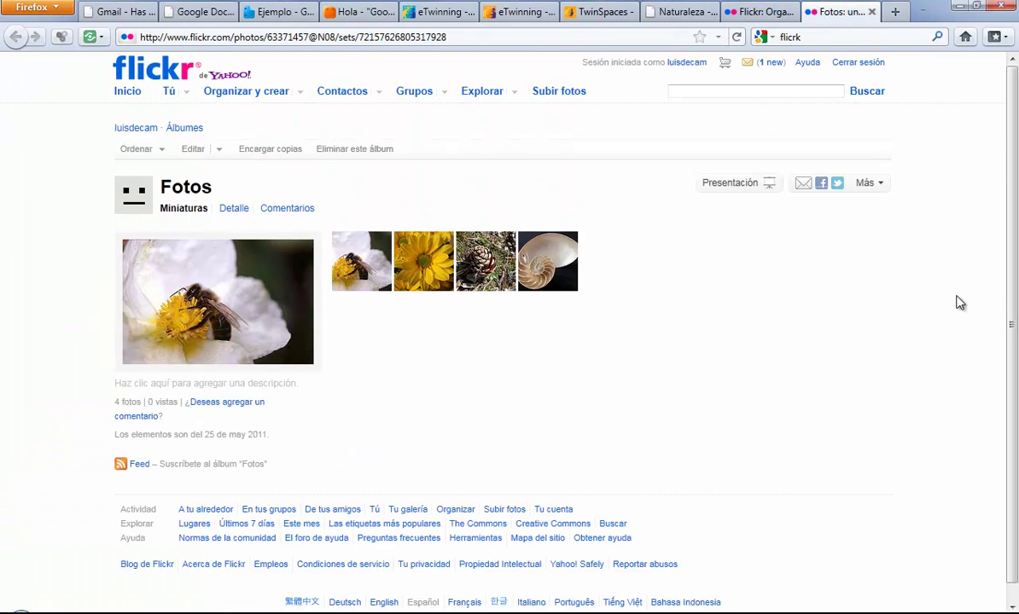
left_click(876, 186)
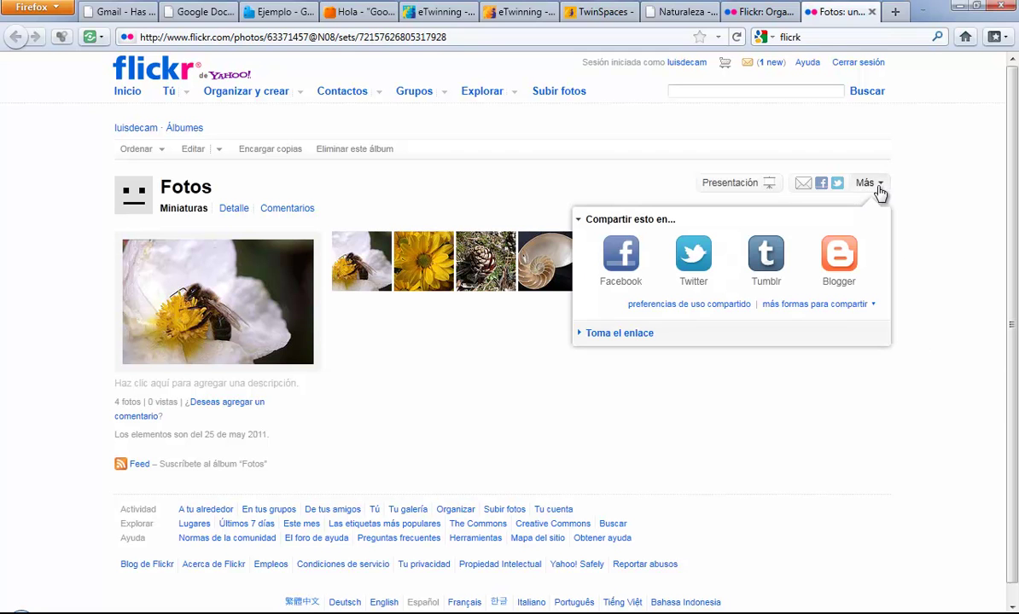
left_click(585, 340)
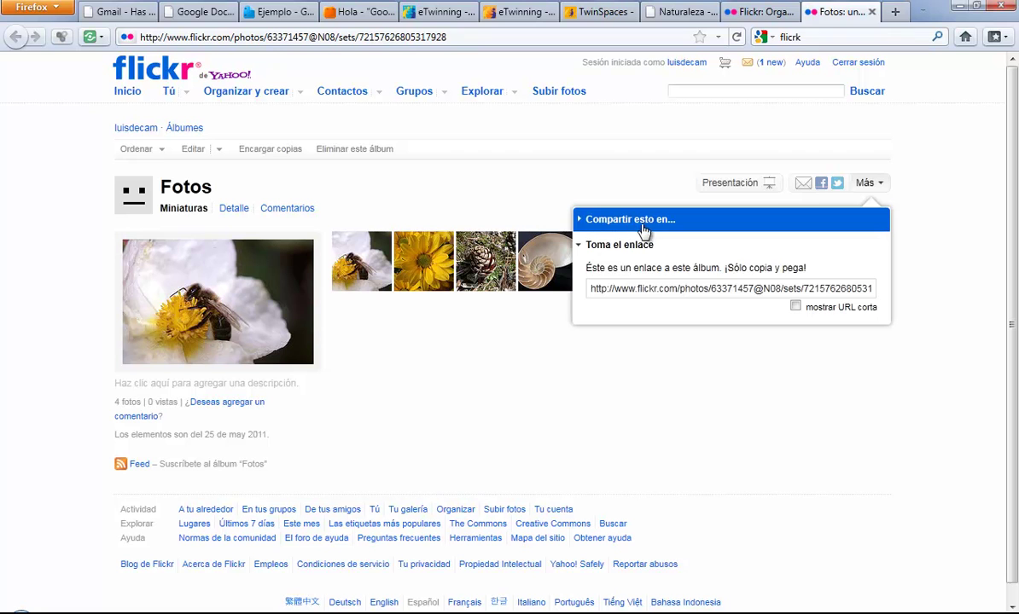
left_click(582, 223)
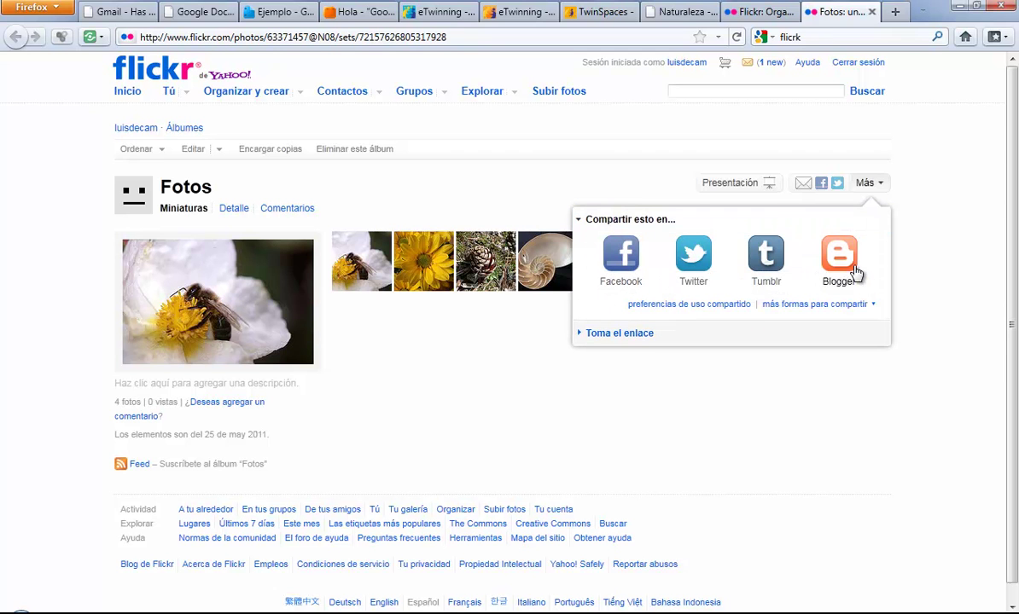
left_click(873, 311)
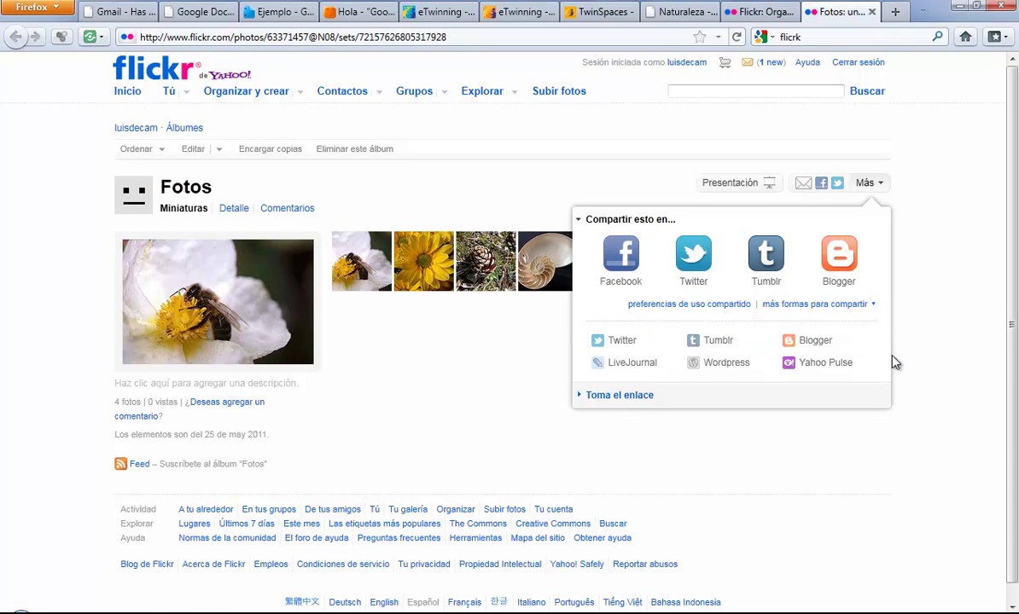
left_click(453, 405)
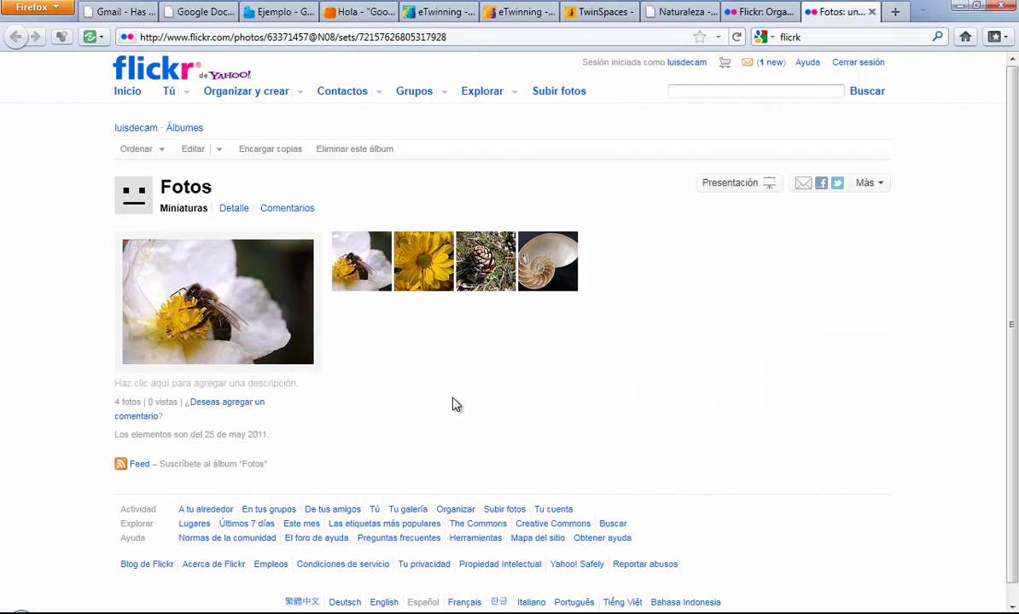
left_click(227, 208)
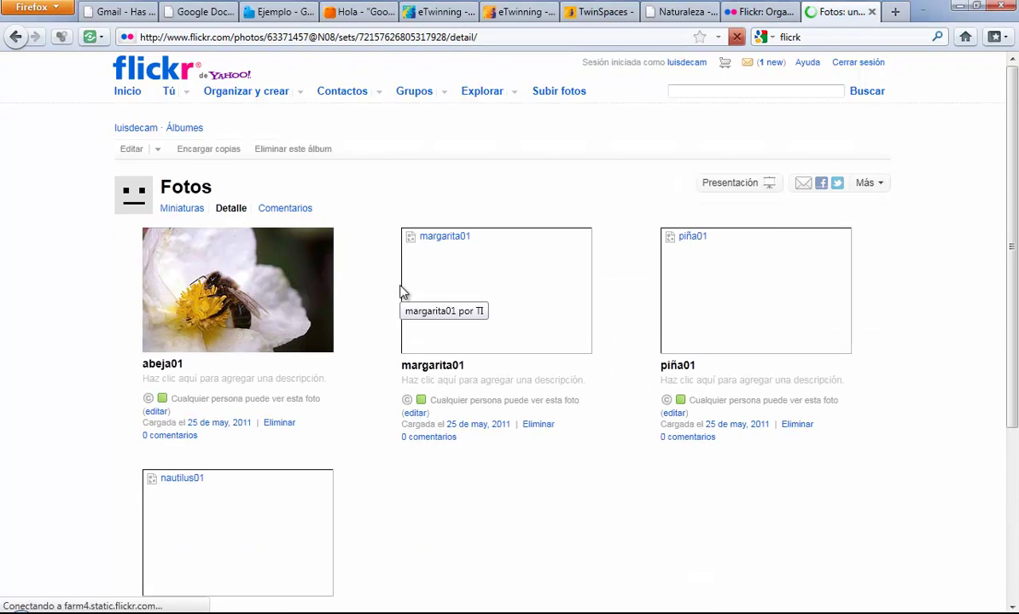
scroll(384, 280, "down", 5)
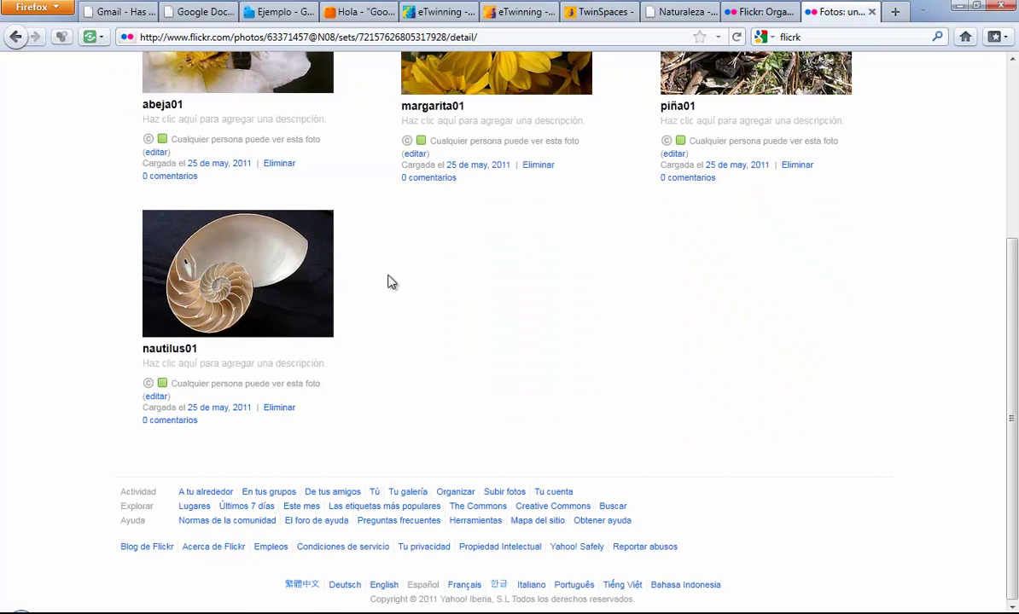
Look through Flickr's blog publishing FAQ for ways to embed photos or a slideshow in a website.
left_click(405, 522)
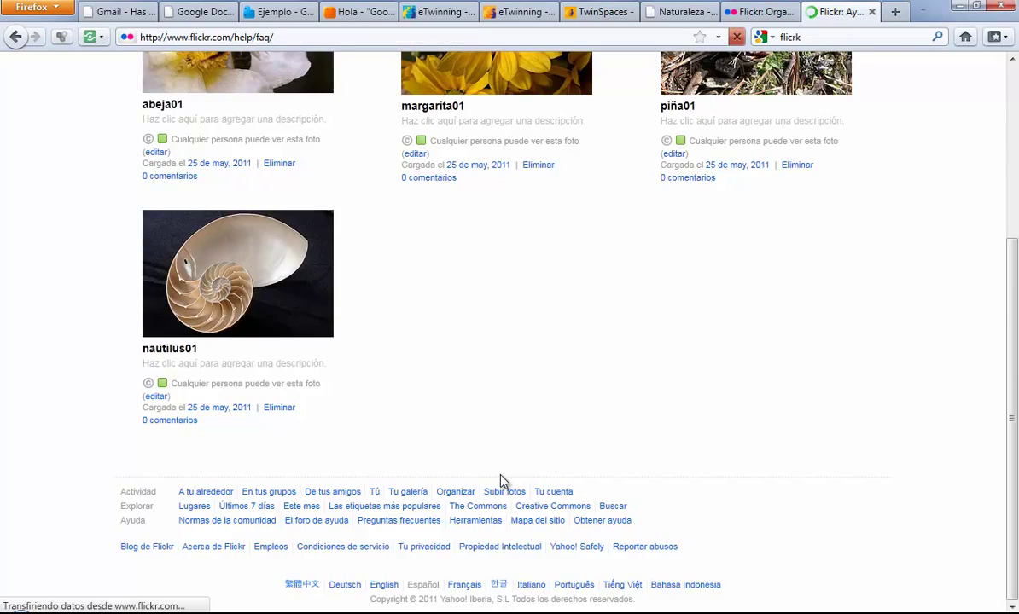
scroll(175, 358, "down", 10)
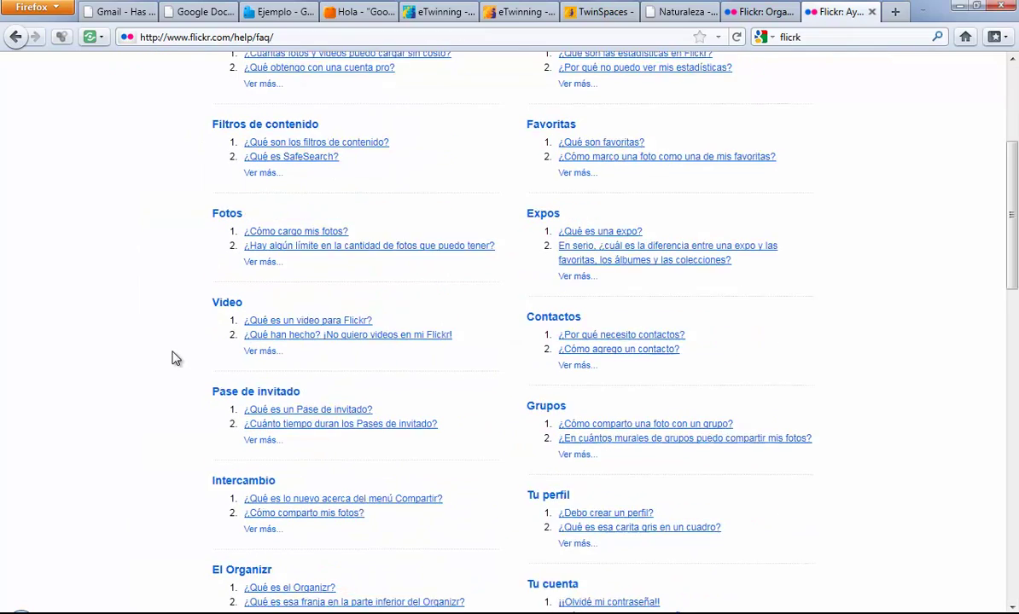
scroll(175, 358, "down", 10)
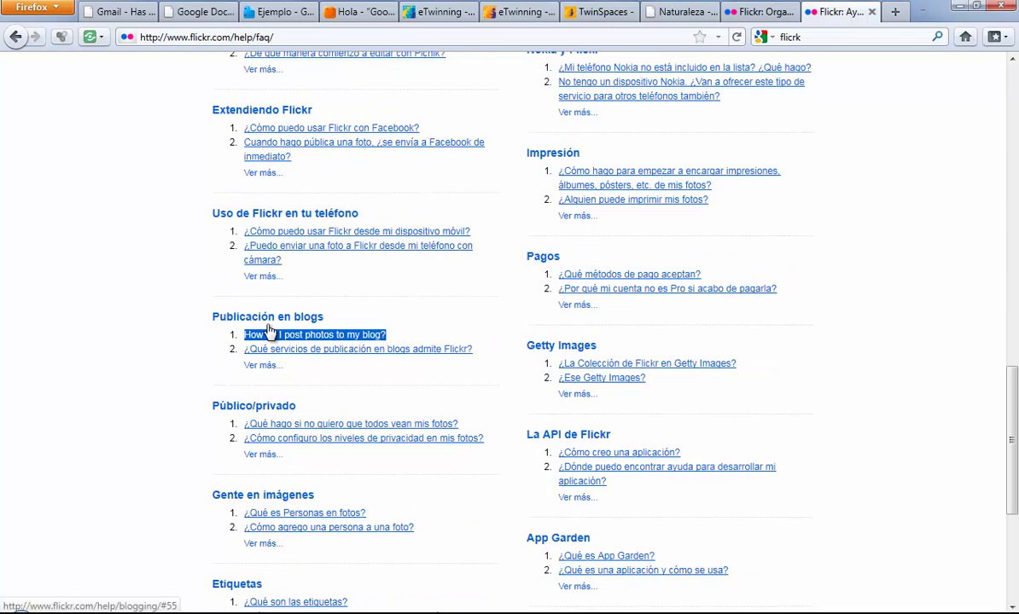
left_click(256, 317)
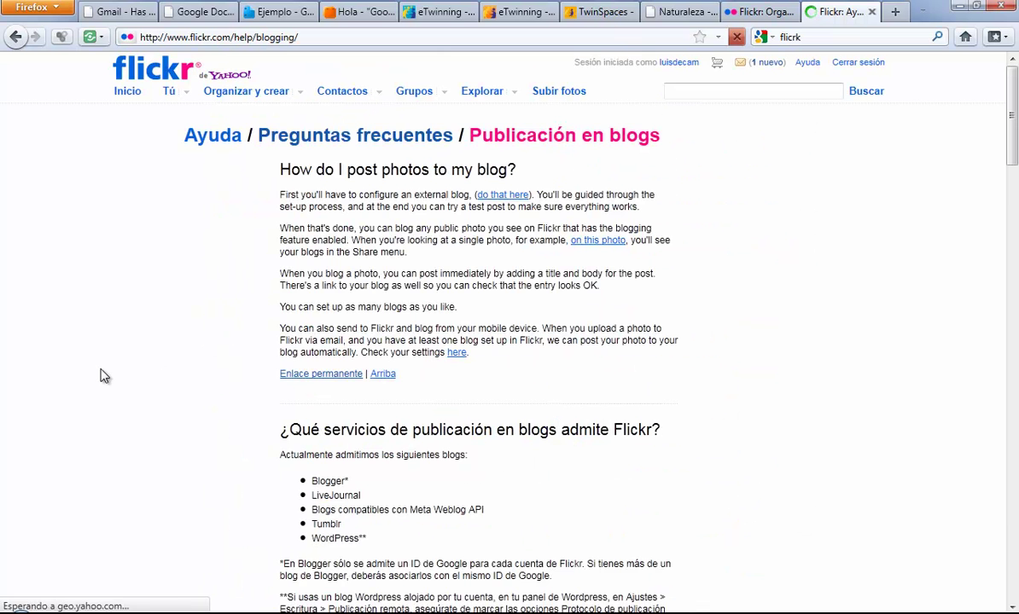
scroll(205, 352, "down", 5)
scroll(209, 355, "down", 20)
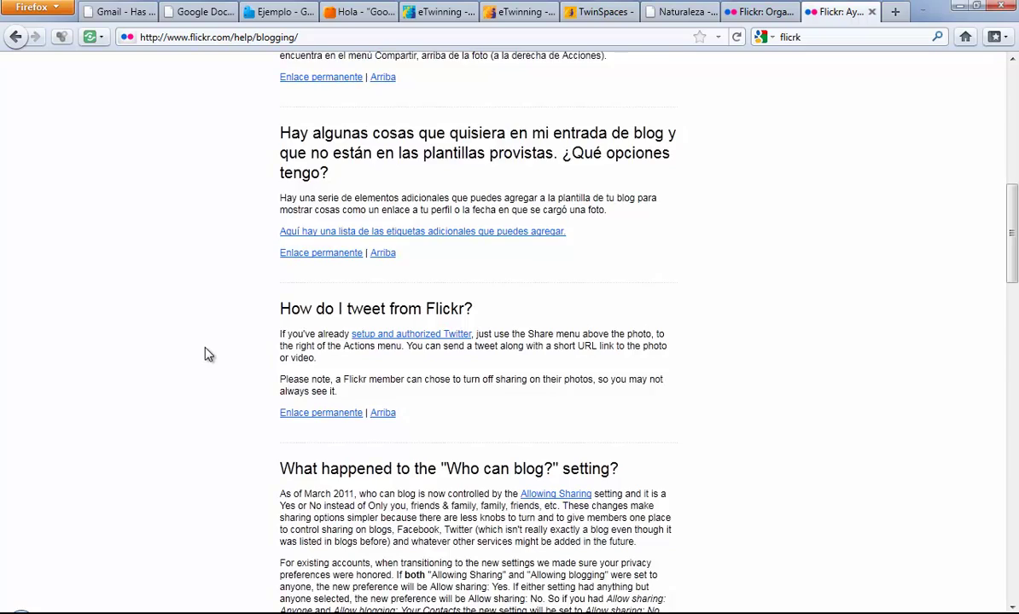
scroll(209, 355, "down", 7)
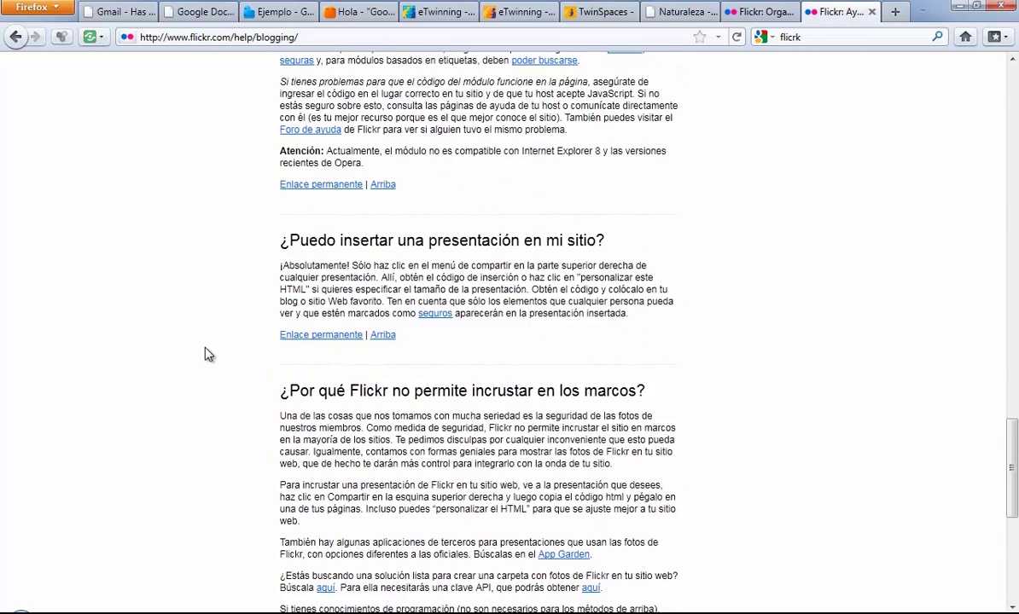
scroll(208, 352, "down", 5)
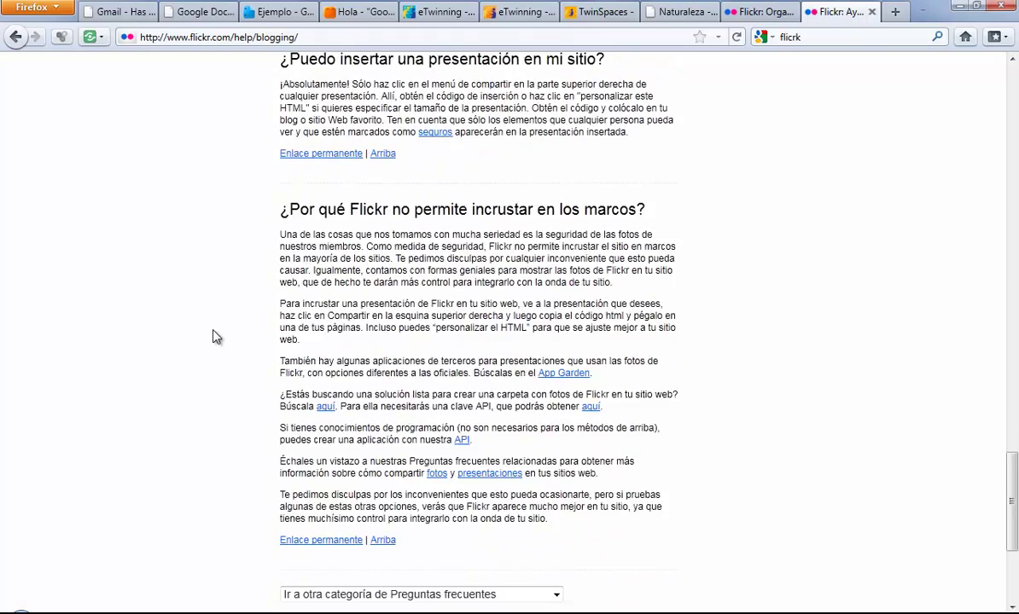
scroll(214, 337, "up", 9)
scroll(215, 337, "up", 5)
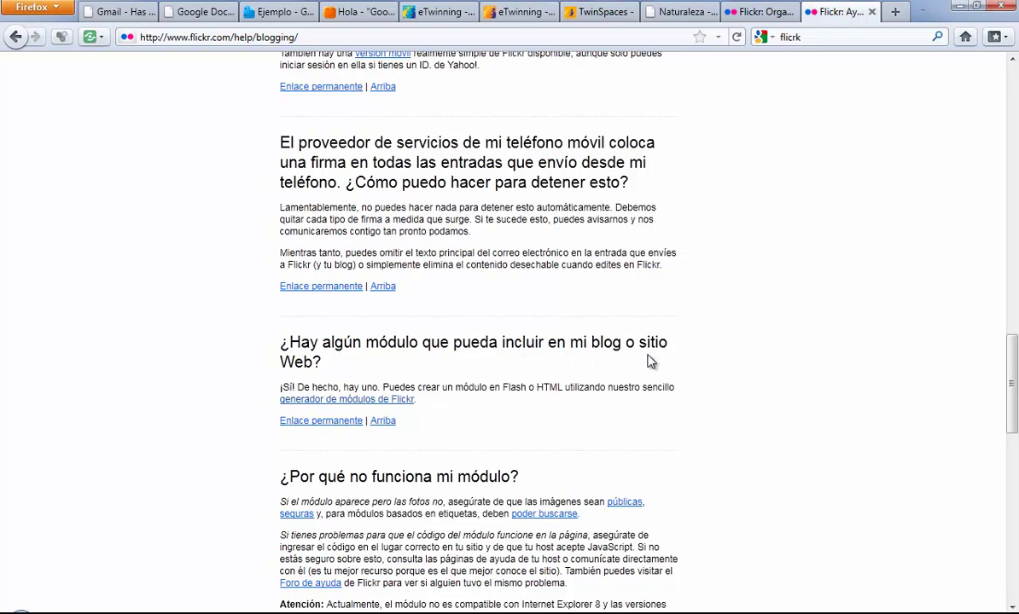
Open Flickr's badge generator and start an HTML badge showing the public content of the Fotos album.
left_click(398, 399)
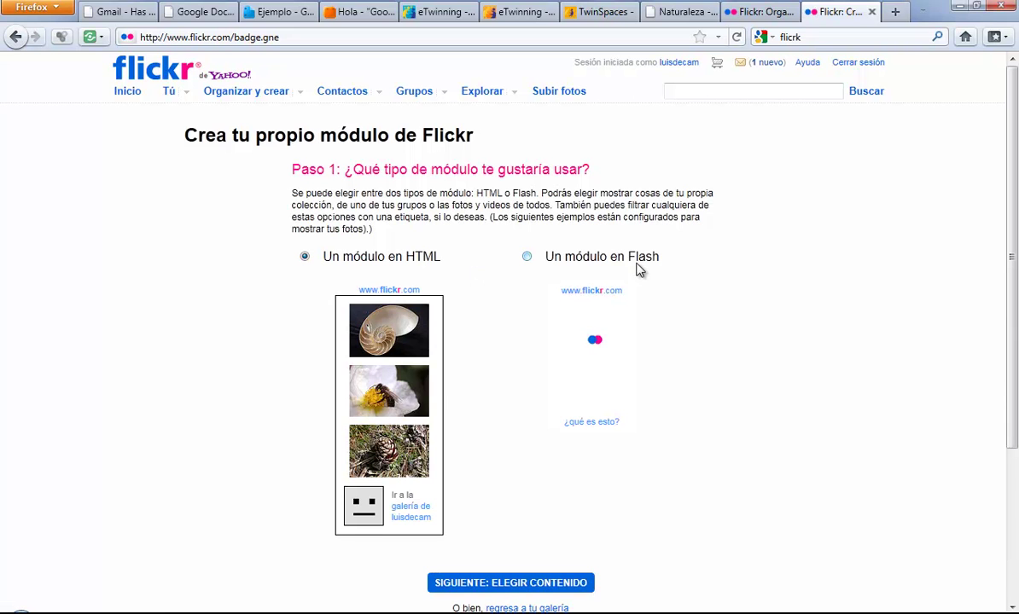
left_click(523, 584)
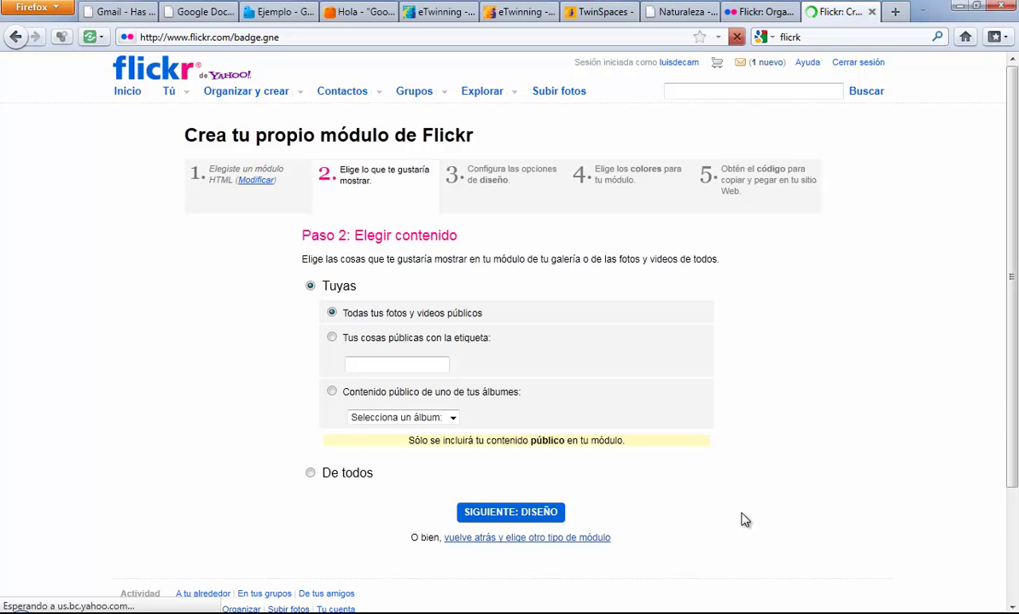
left_click(453, 417)
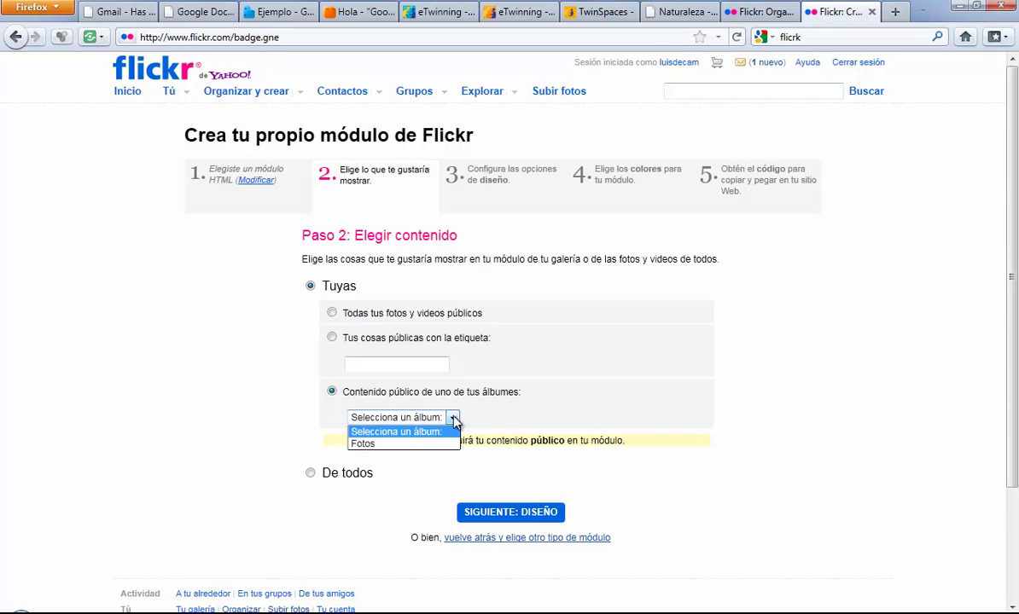
left_click(412, 446)
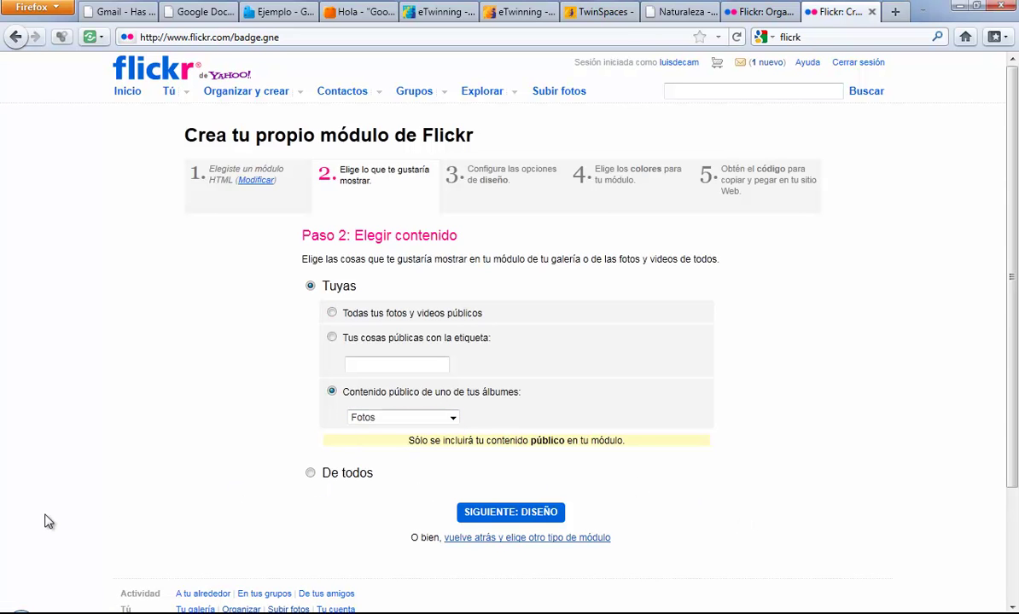
left_click(466, 513)
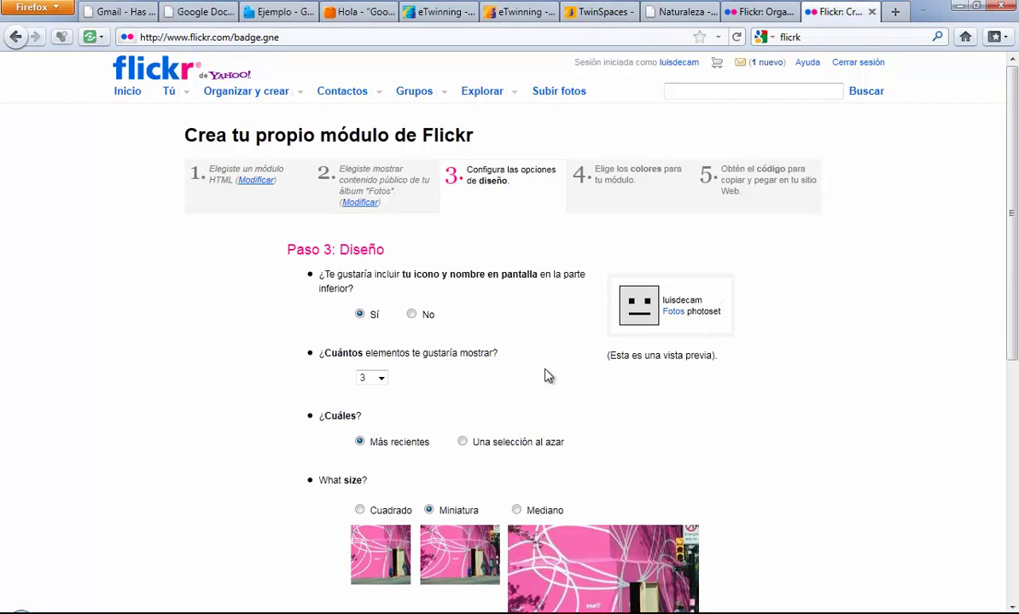
Configure the badge layout without icon and name, showing 5 randomly selected items at medium size in vertical orientation.
left_click(412, 316)
scroll(554, 351, "down", 4)
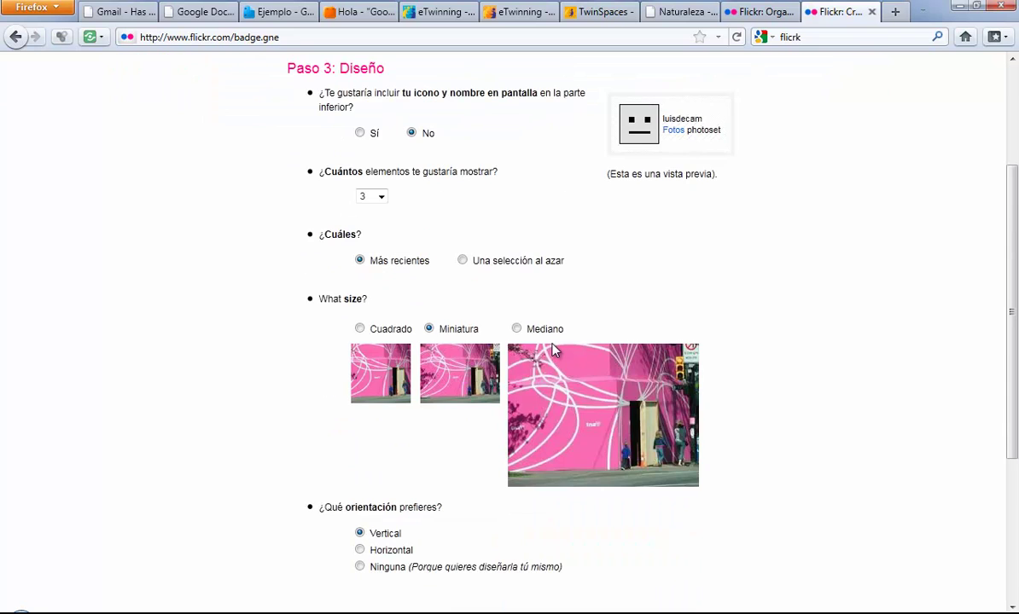
left_click(382, 197)
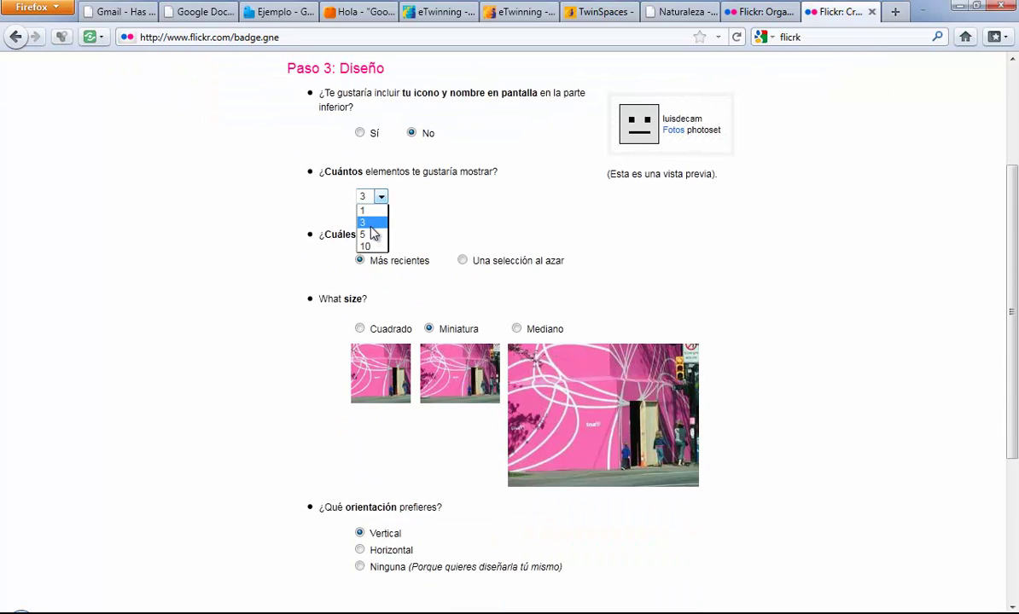
left_click(374, 235)
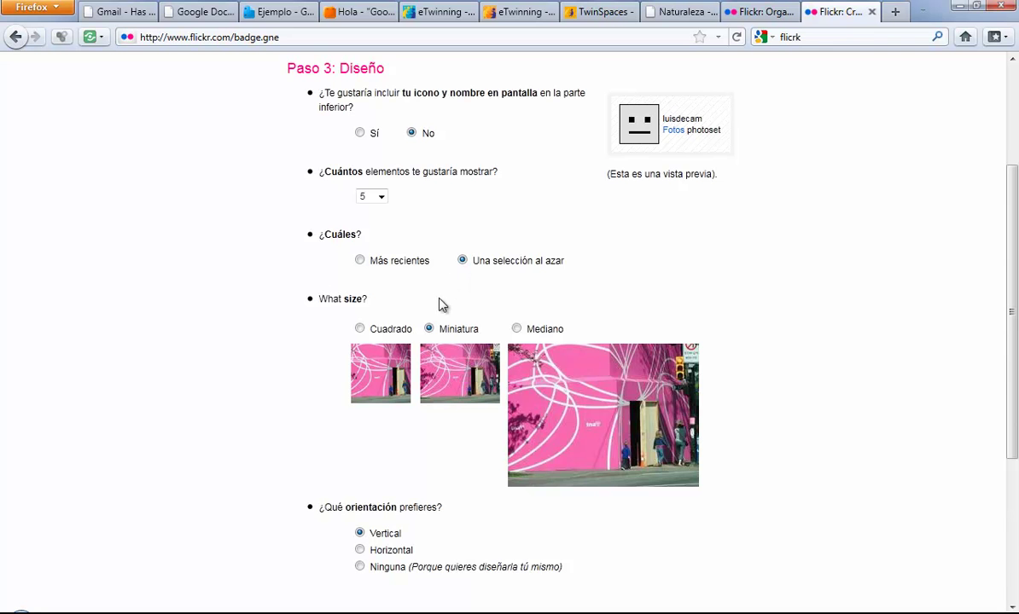
left_click(517, 330)
scroll(768, 357, "down", 3)
left_click(541, 369)
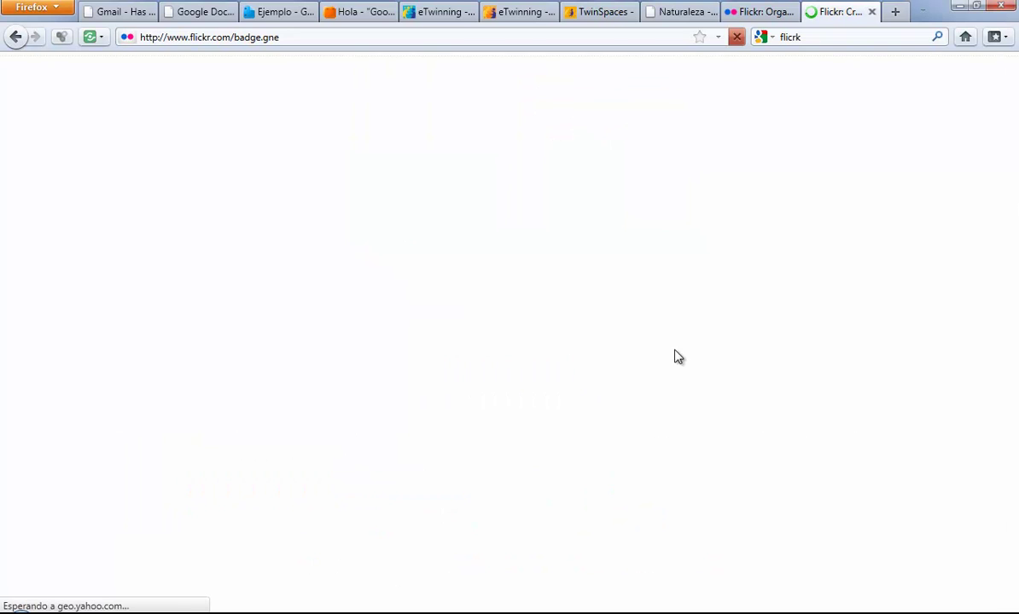
Set the badge's background colour to #990066 and its border colour to #FFFF66.
scroll(609, 464, "down", 3)
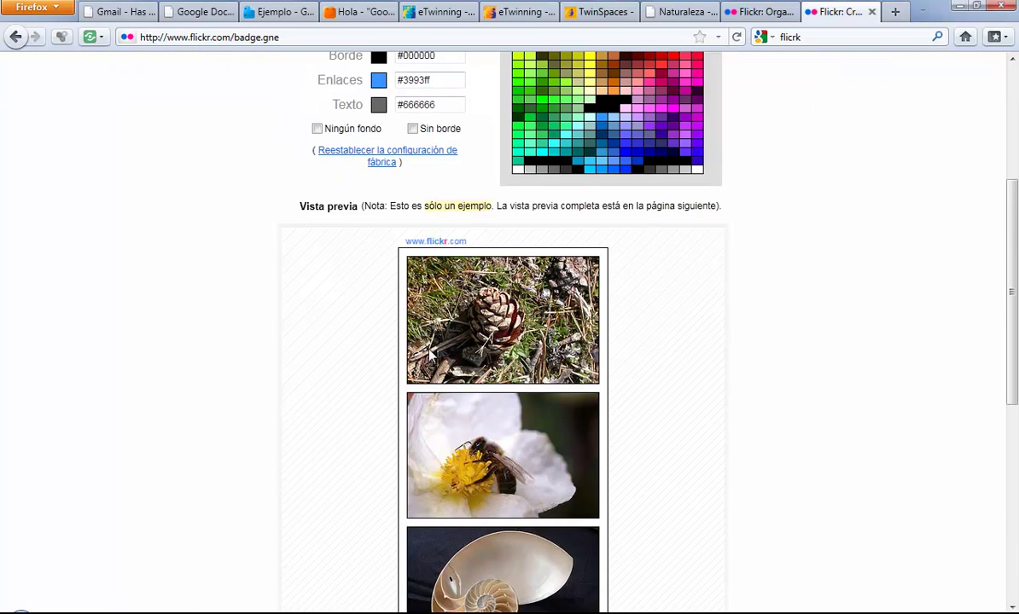
scroll(387, 373, "down", 5)
scroll(388, 373, "up", 8)
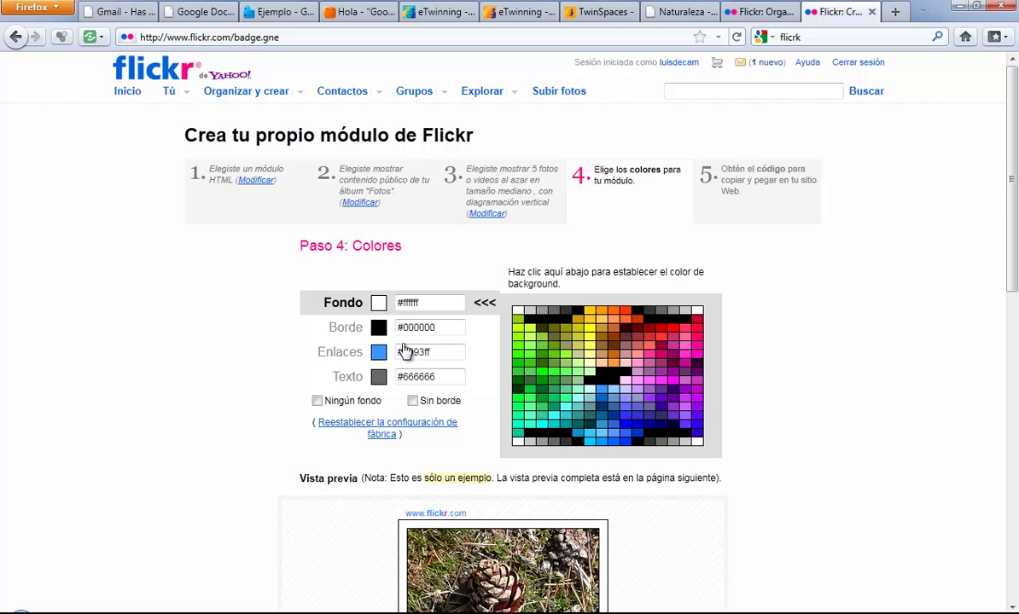
left_click(670, 364)
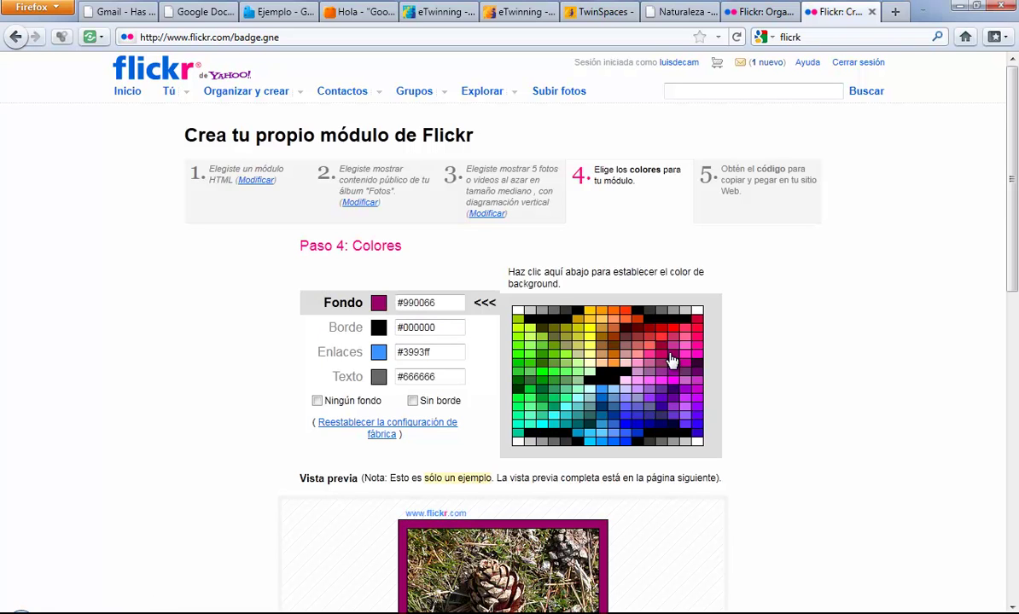
left_click(455, 329)
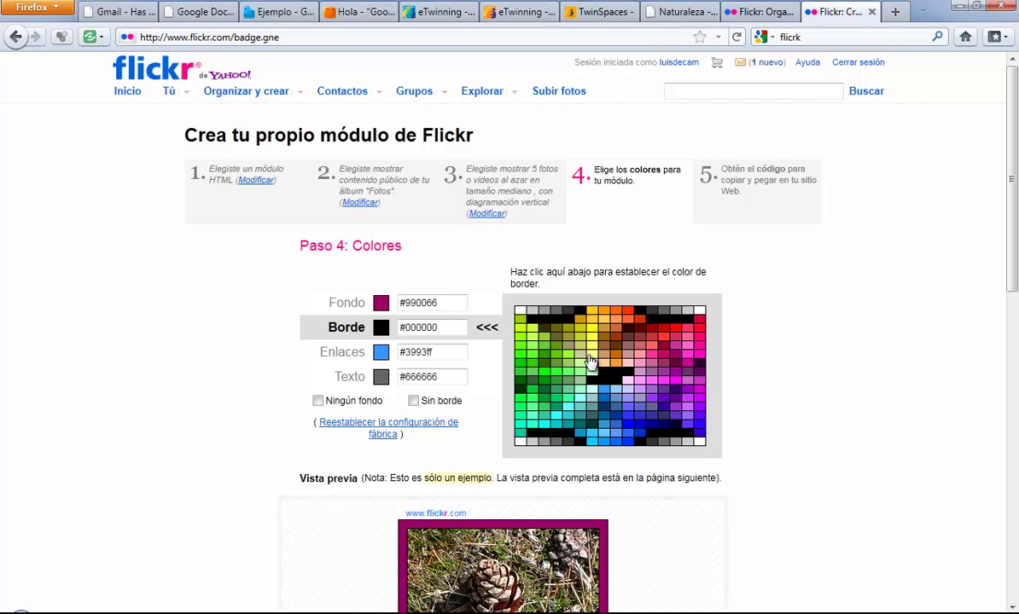
left_click(551, 326)
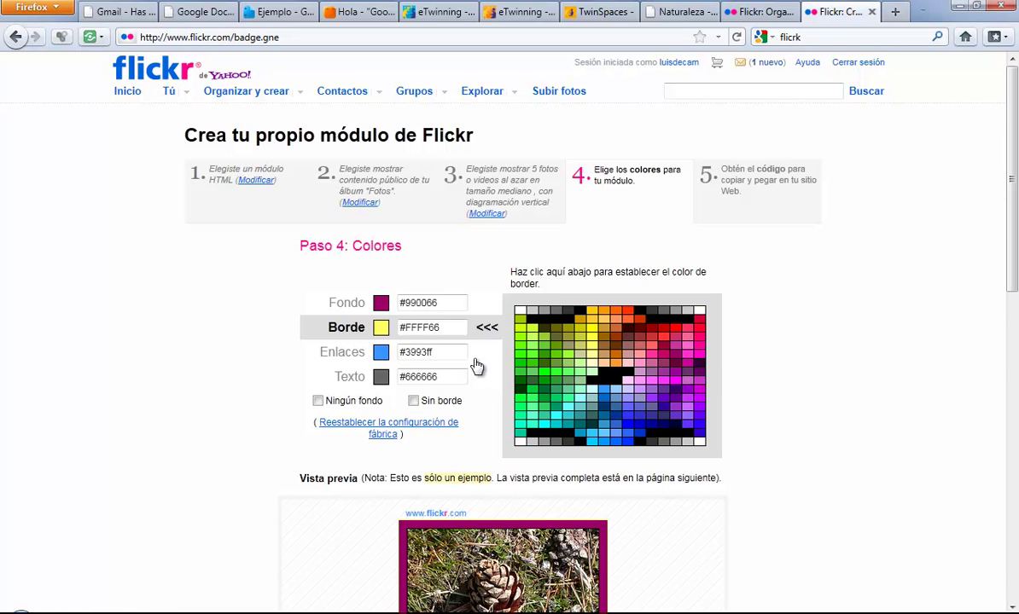
Give the badge no background and proceed to its full preview and code.
scroll(475, 364, "down", 4)
left_click(317, 219)
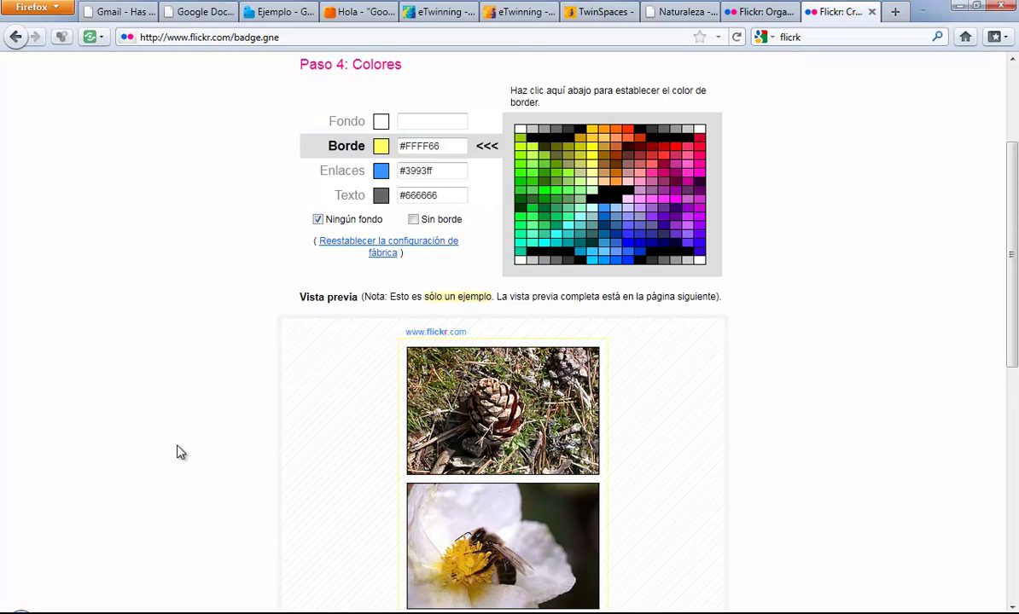
scroll(376, 332, "down", 9)
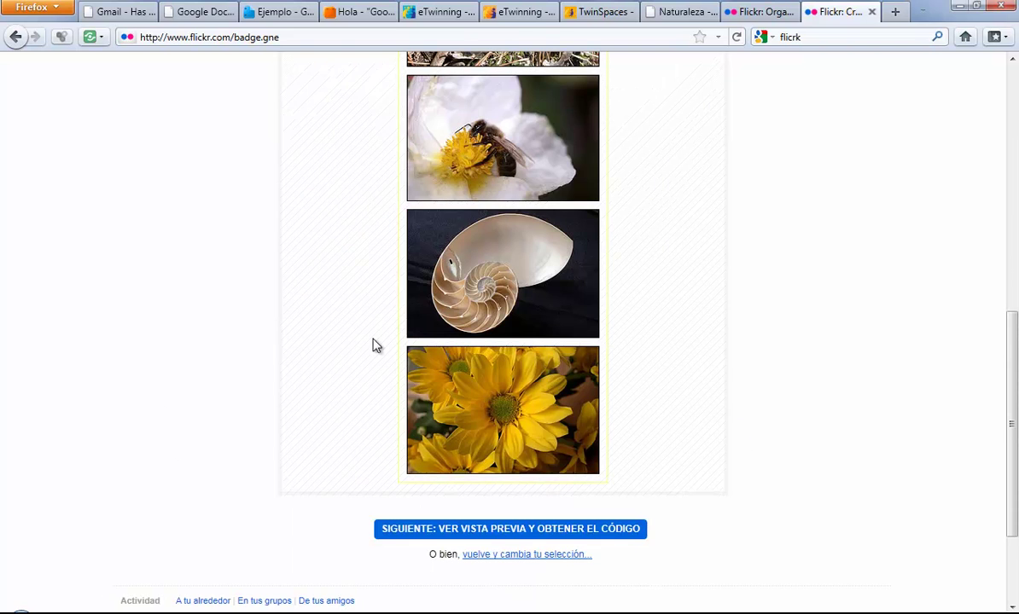
left_click(606, 533)
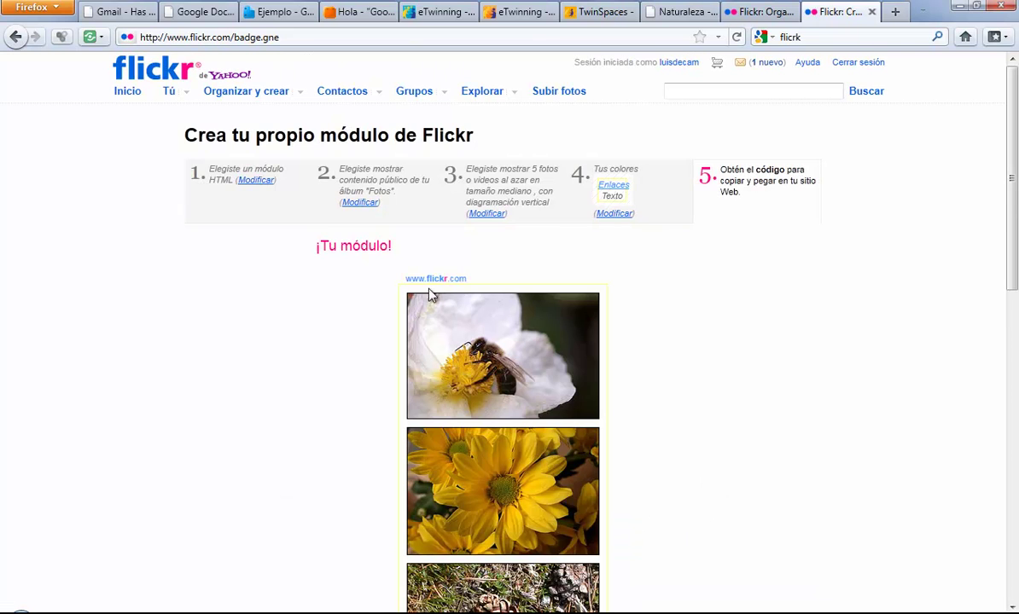
Copy the complete embed code of the generated Flickr badge.
scroll(712, 386, "down", 8)
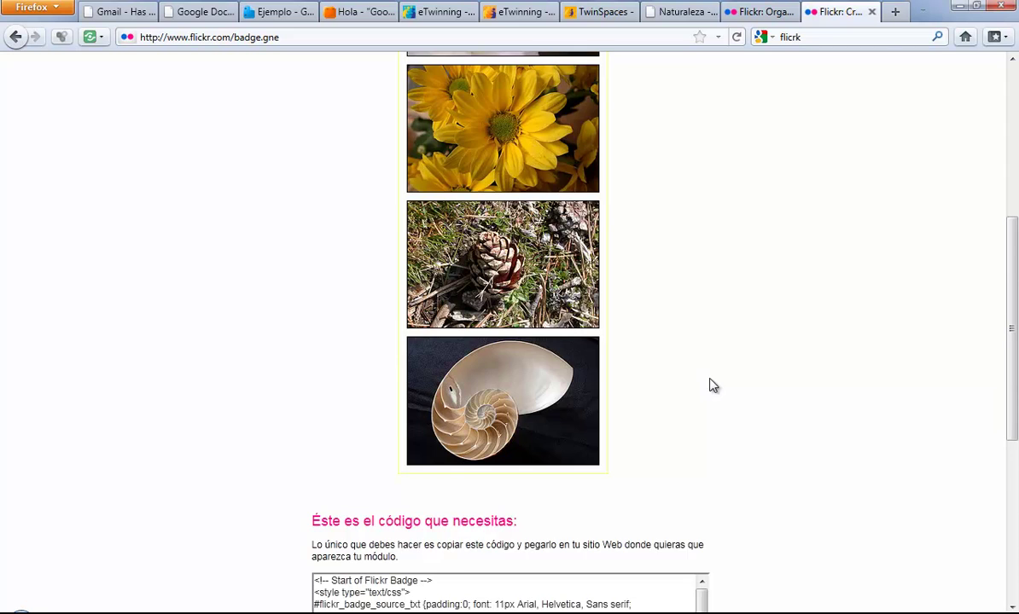
scroll(712, 386, "down", 9)
left_click(384, 273)
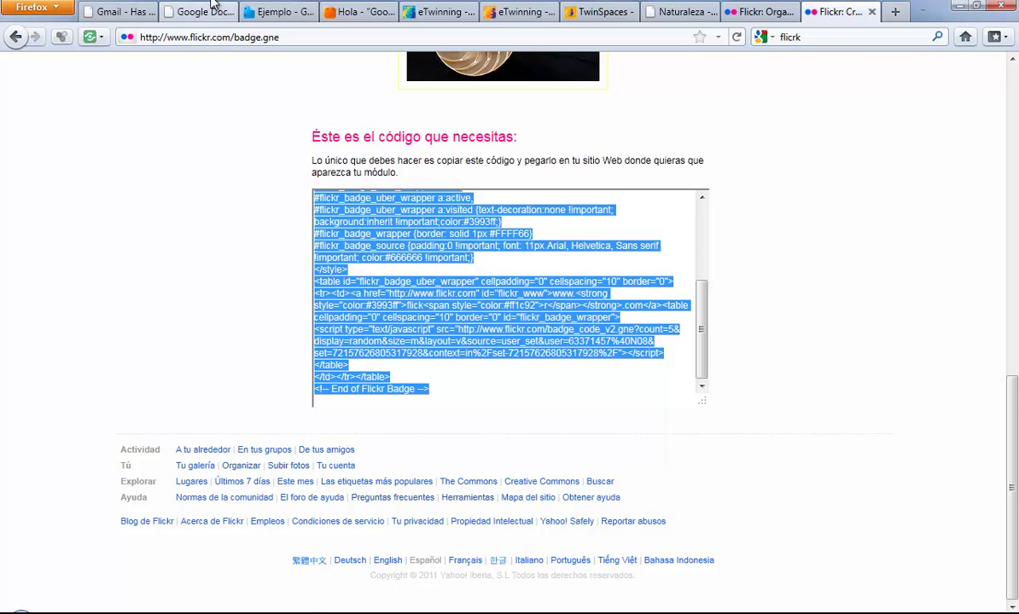
In TwinSpace, replace the Picasa embed code in the Hola web content's HTML source with the Flickr badge code and save.
left_click(596, 12)
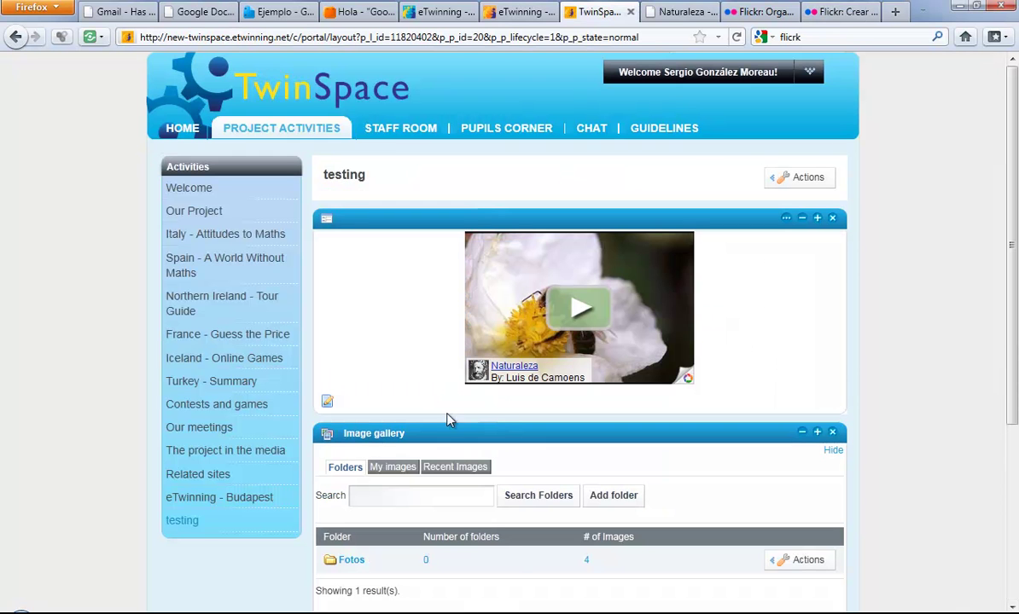
left_click(328, 402)
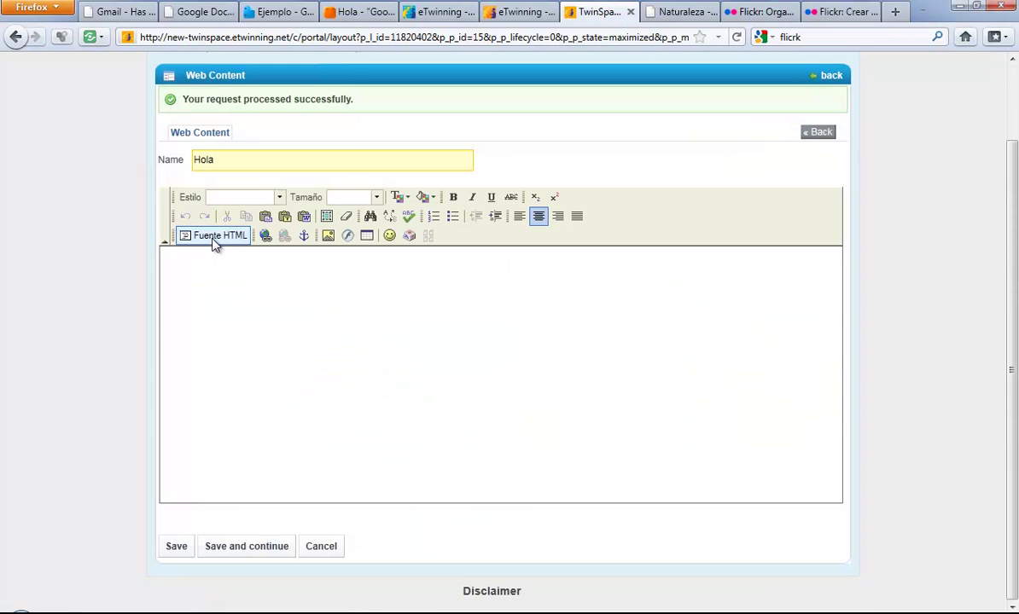
left_click(211, 239)
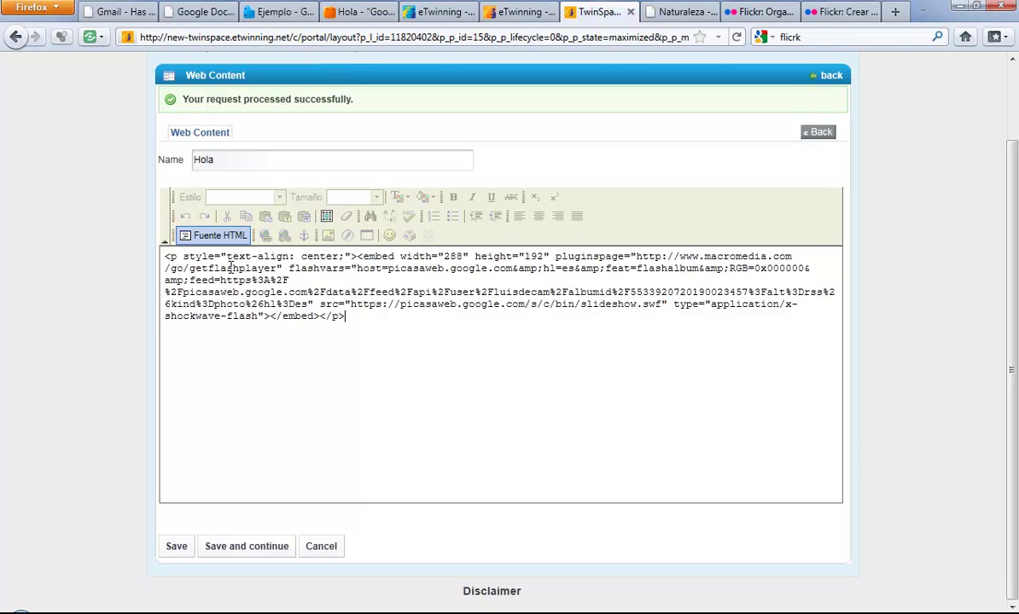
left_click_drag(358, 256, 320, 316)
key("Delete")
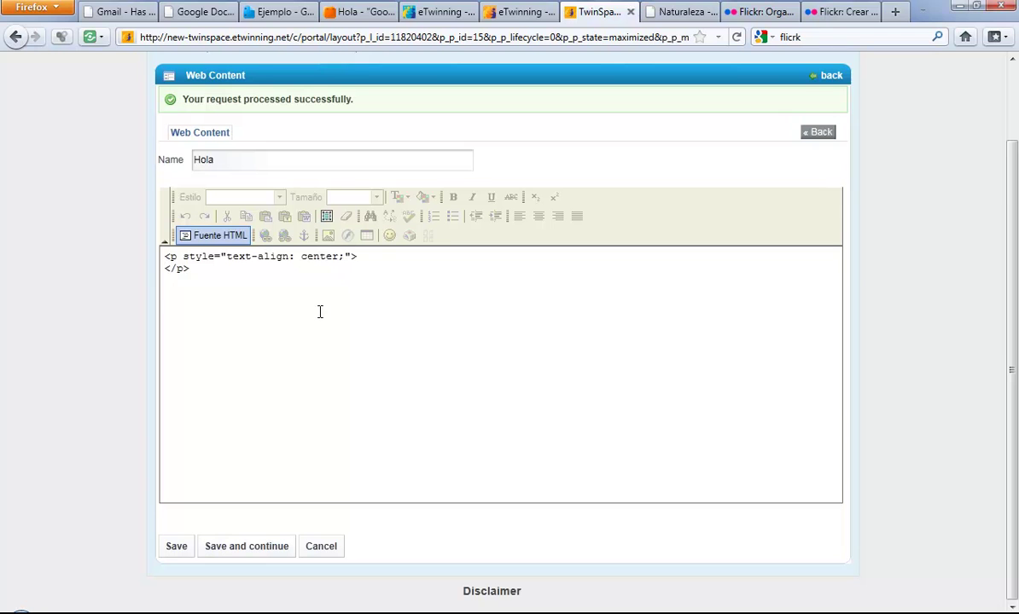
key("ctrl+v")
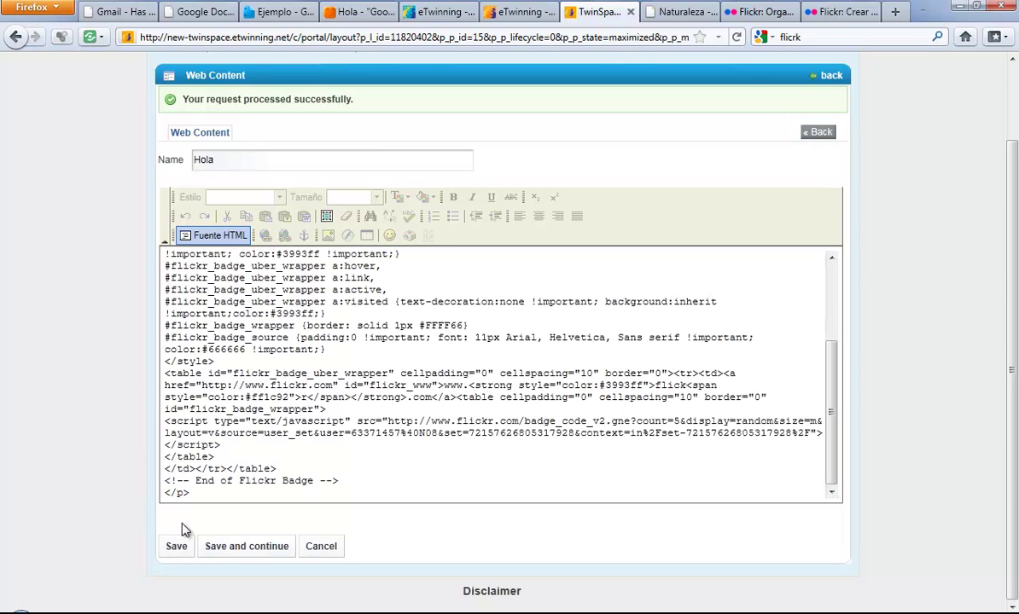
left_click(179, 544)
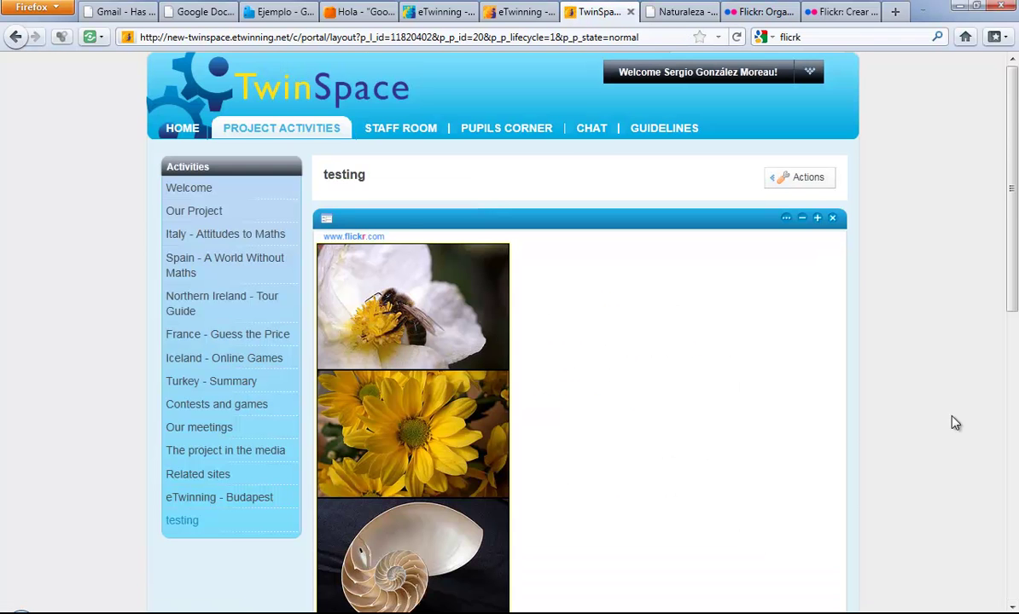
Examine the embedded Flickr badge on the testing page, follow the bee photo's link to Flickr and return to the page.
scroll(939, 419, "down", 5)
scroll(929, 418, "up", 5)
scroll(388, 335, "down", 5)
scroll(418, 278, "up", 5)
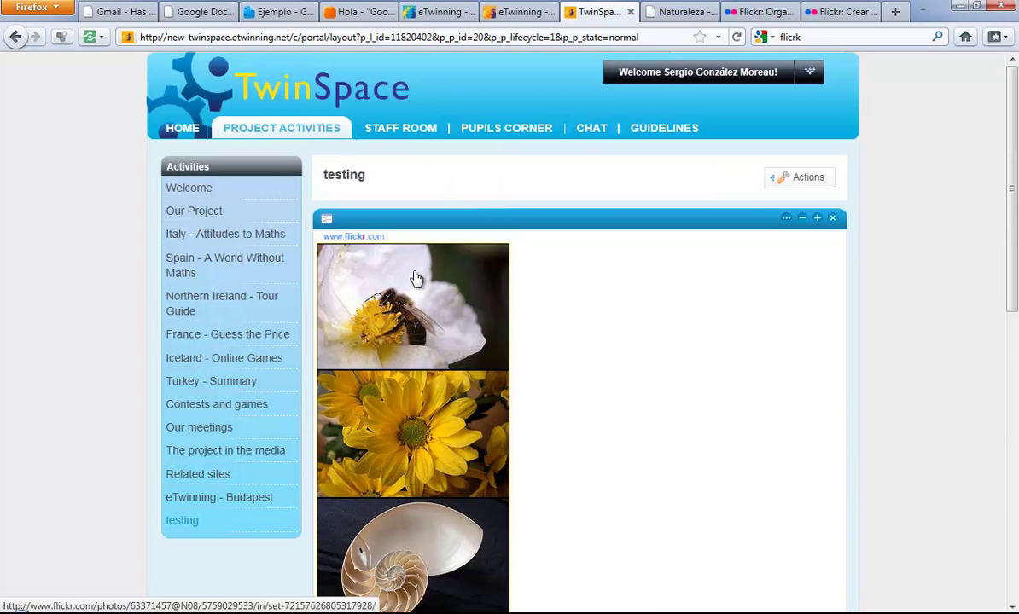
left_click(415, 280)
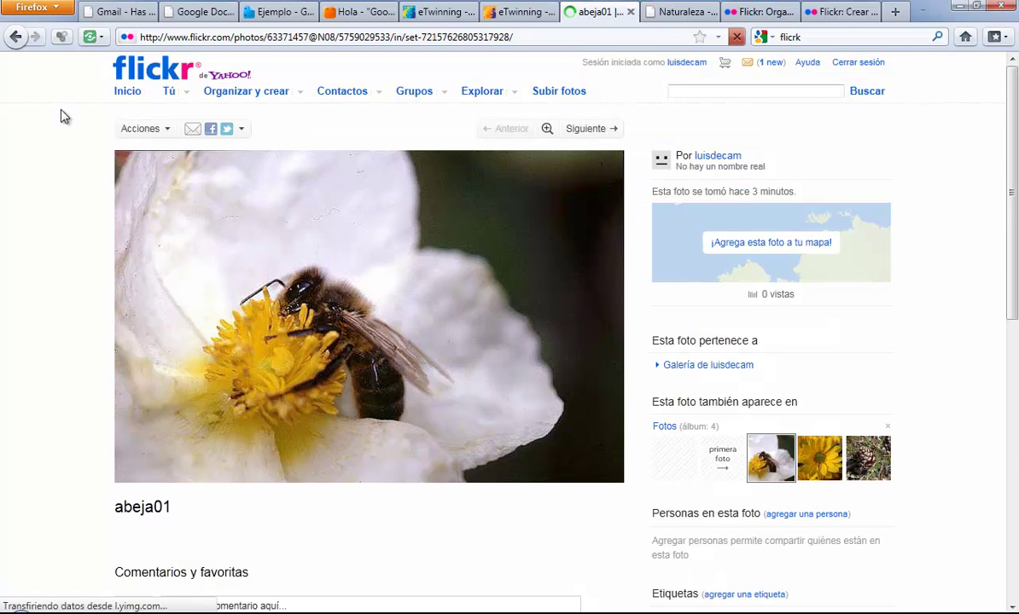
left_click(15, 37)
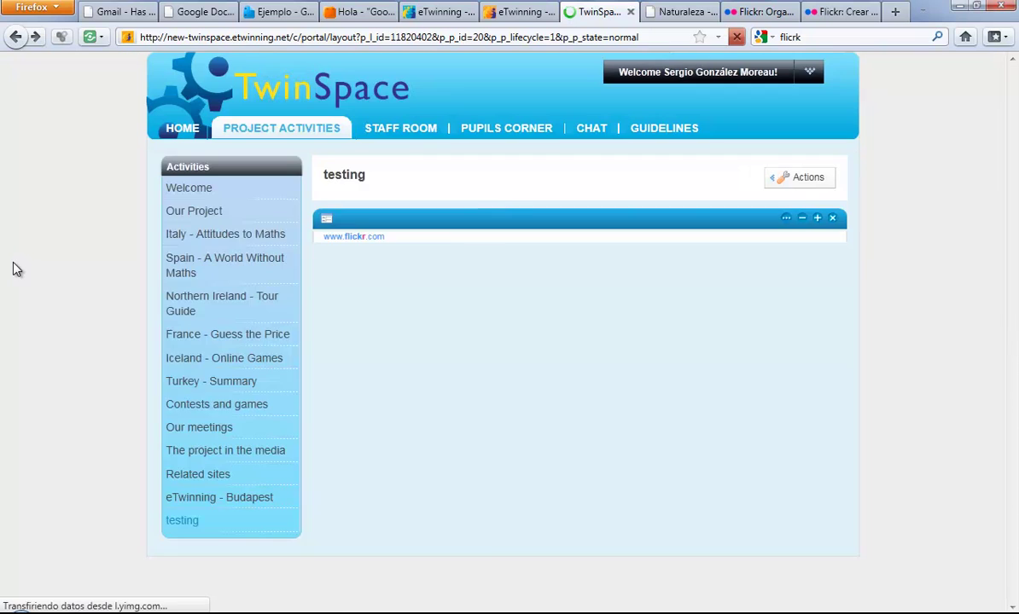
scroll(951, 269, "down", 10)
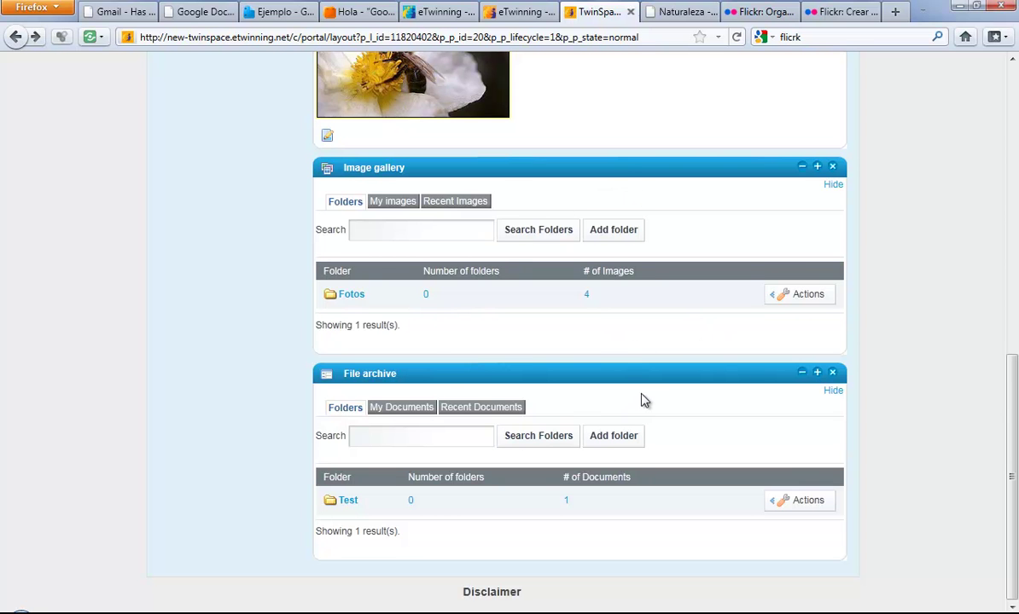
scroll(722, 364, "up", 10)
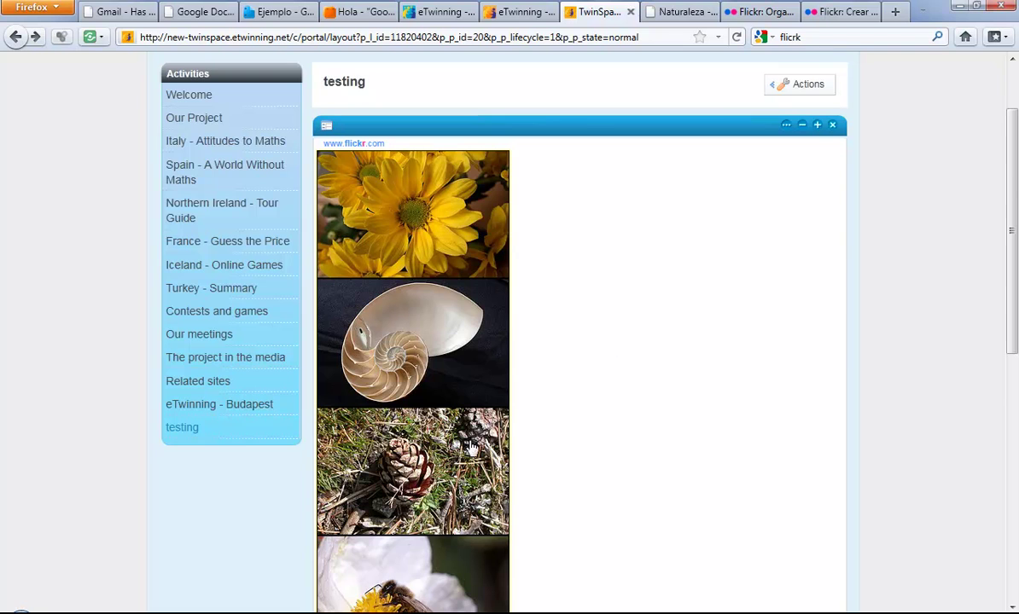
scroll(724, 319, "up", 2)
Add the Blogs application from the Collaboration category to the testing page, between the web content and the image gallery.
mouse_move(760, 175)
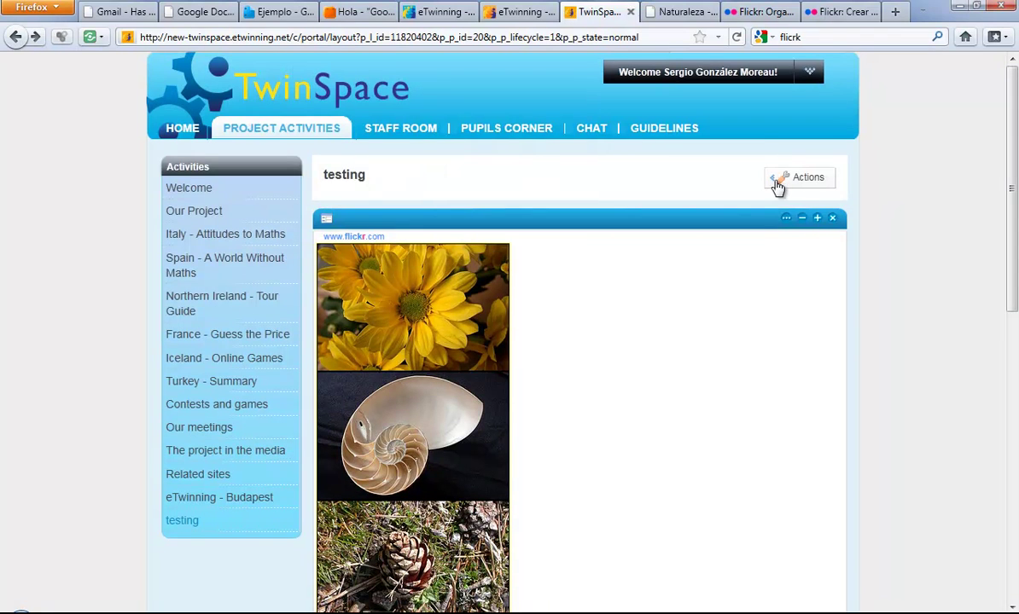
left_click(776, 184)
left_click(730, 182)
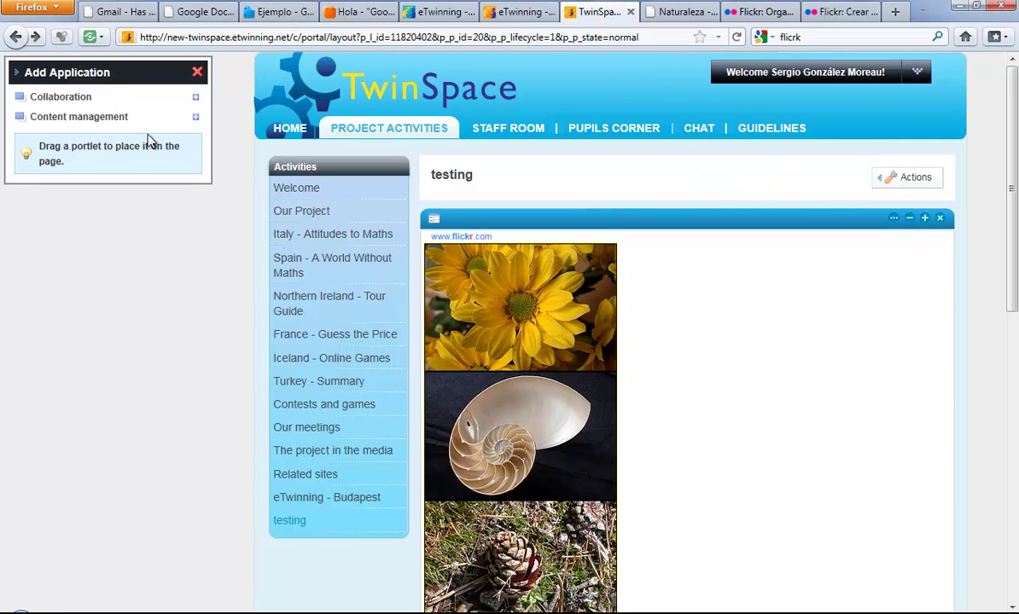
left_click(194, 97)
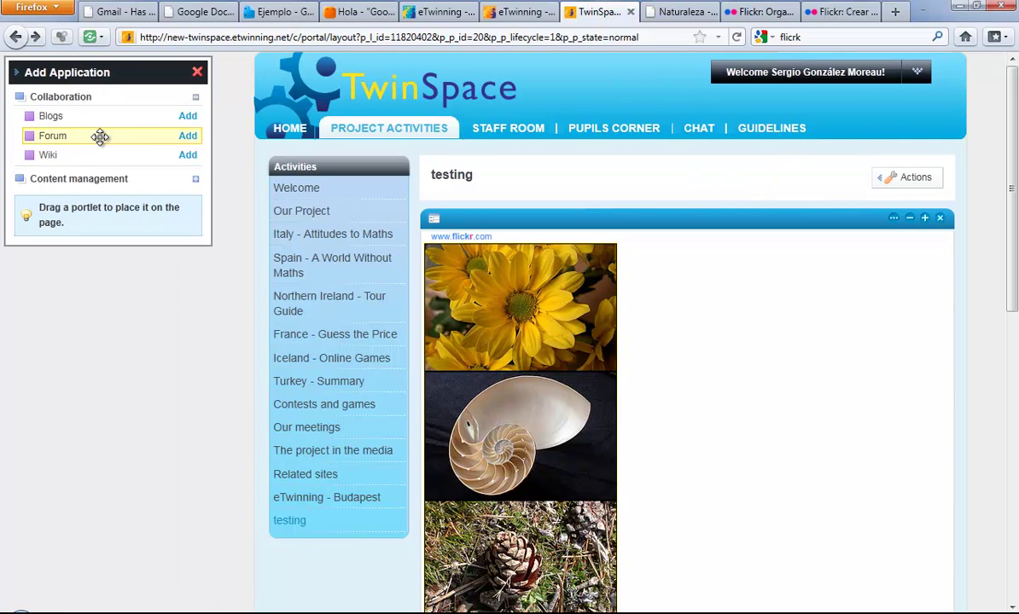
left_click_drag(100, 119, 580, 215)
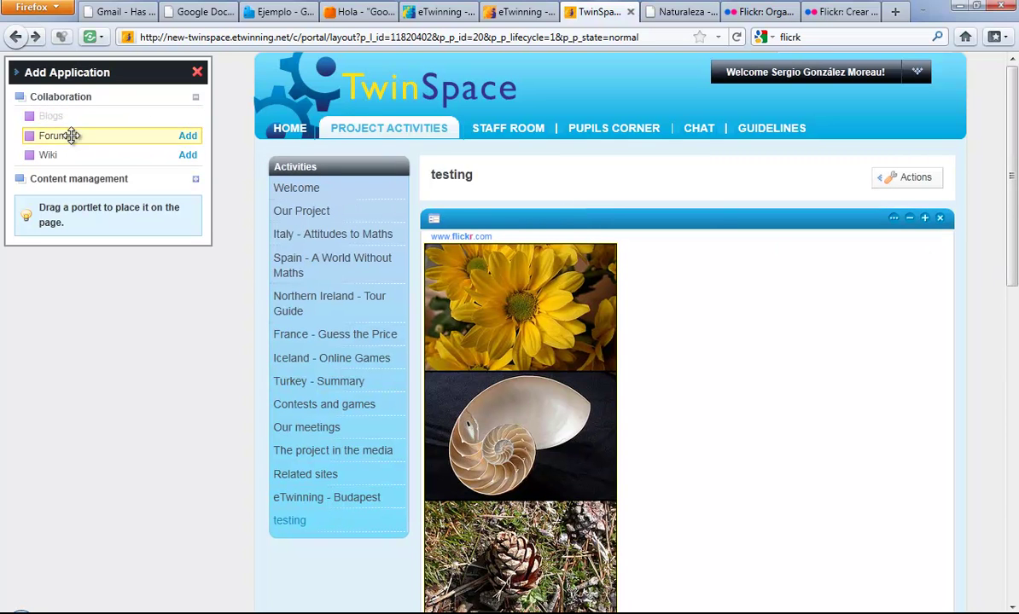
scroll(986, 286, "down", 5)
scroll(987, 285, "down", 5)
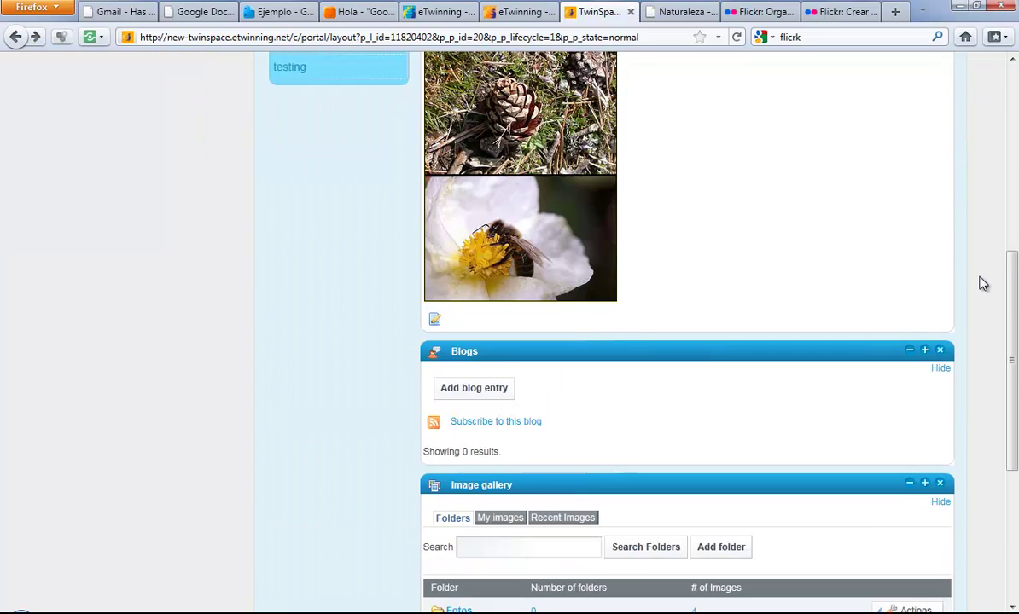
Move the Blogs application to the beginning of the testing page, above the Flickr web content.
scroll(980, 283, "up", 5)
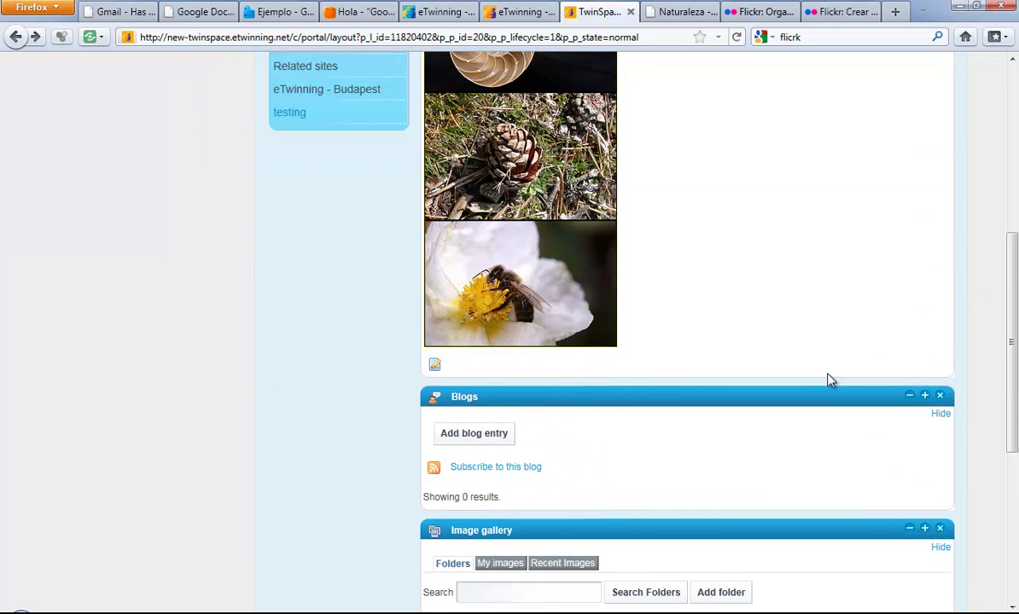
left_click_drag(827, 394, 832, 119)
scroll(777, 128, "up", 1)
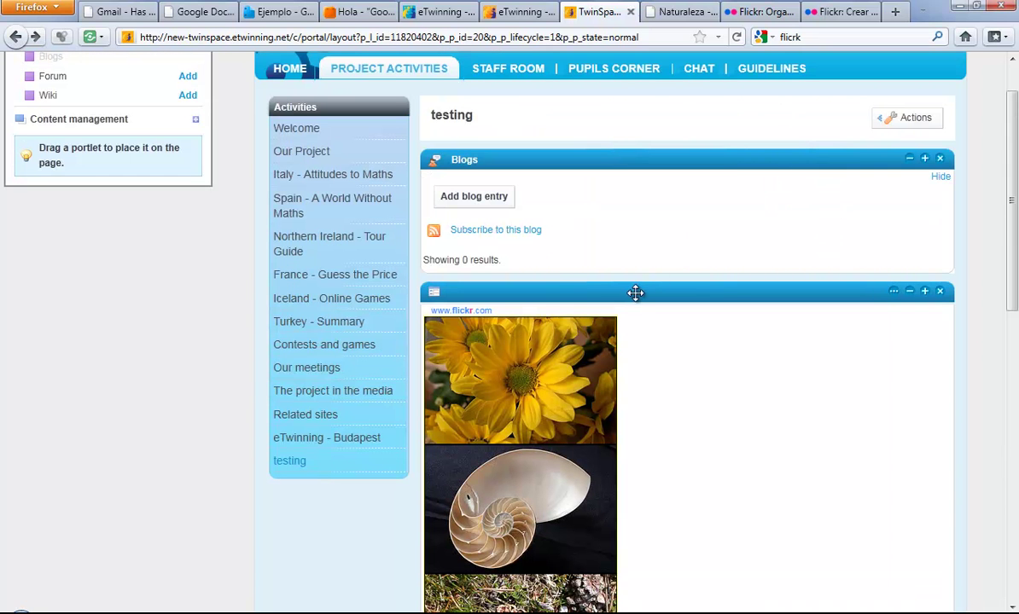
Publish a new blog entry titled "Esto es un ejemplo" with the content "Bla, bla, bla".
left_click(483, 201)
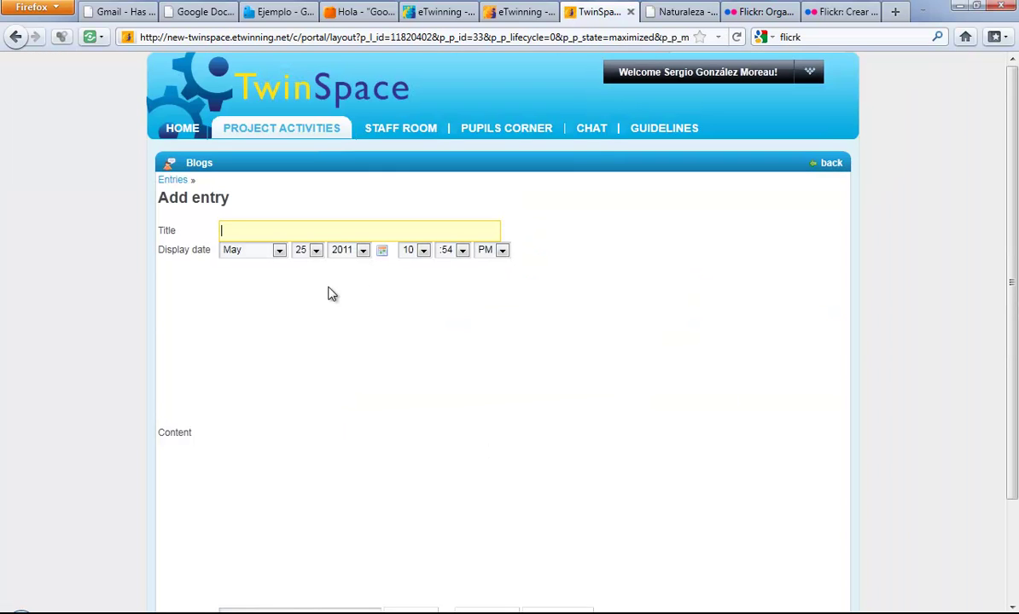
type("Esto es un ejemplo")
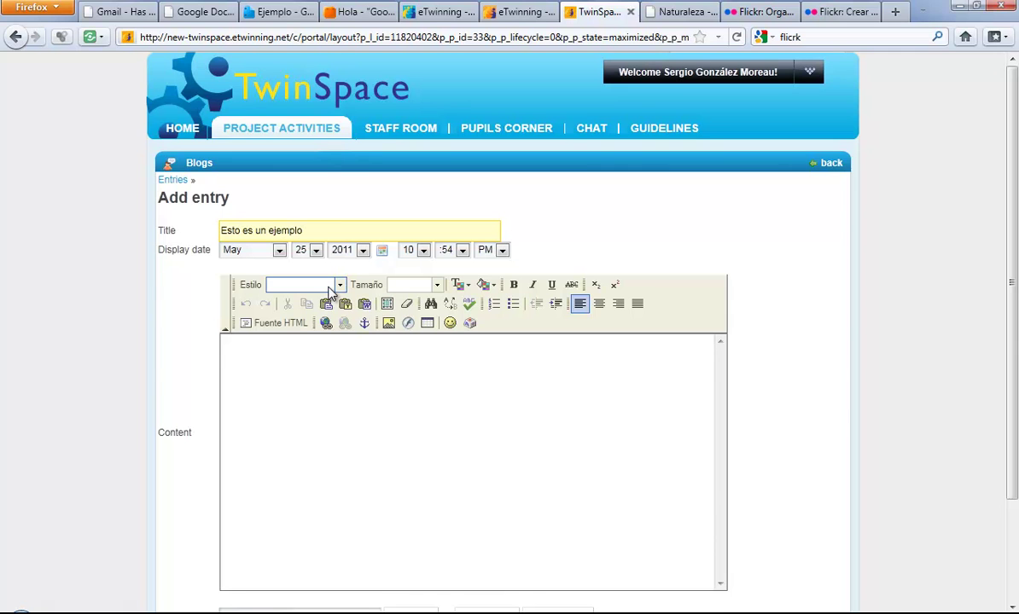
left_click(373, 450)
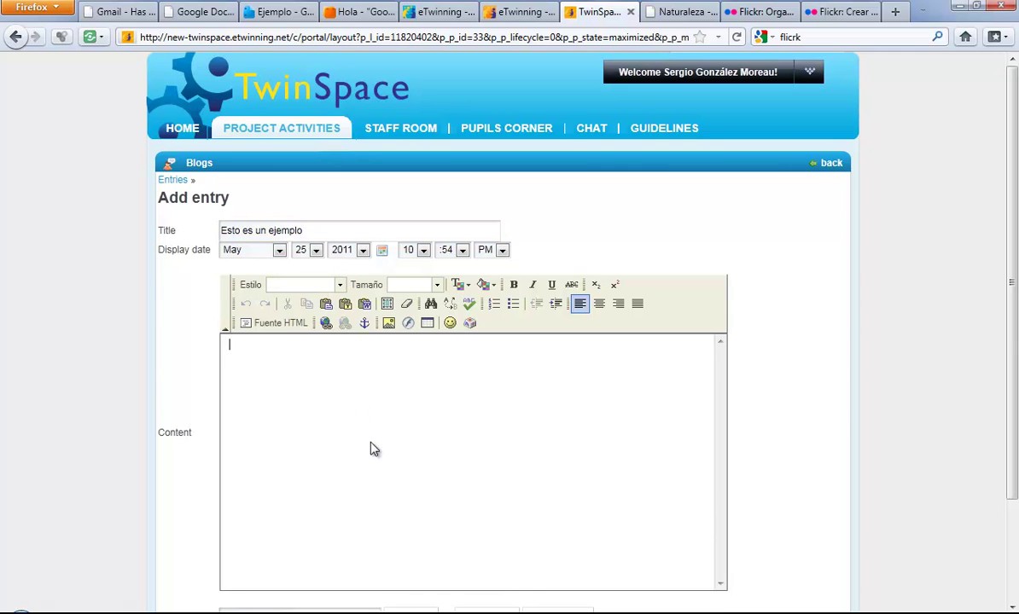
type("Bla, bla, bla")
scroll(417, 400, "down", 3)
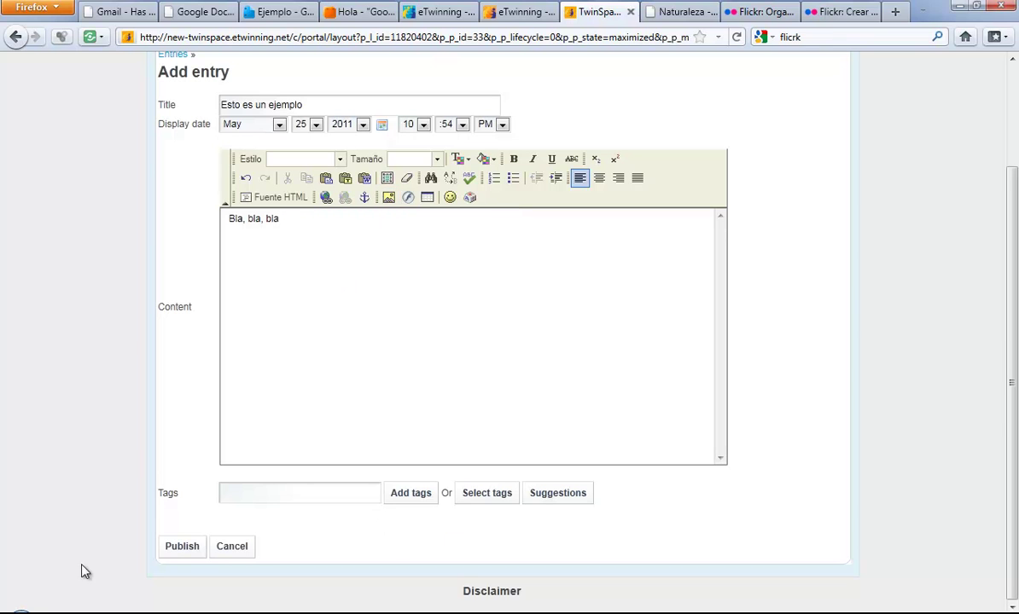
left_click(183, 548)
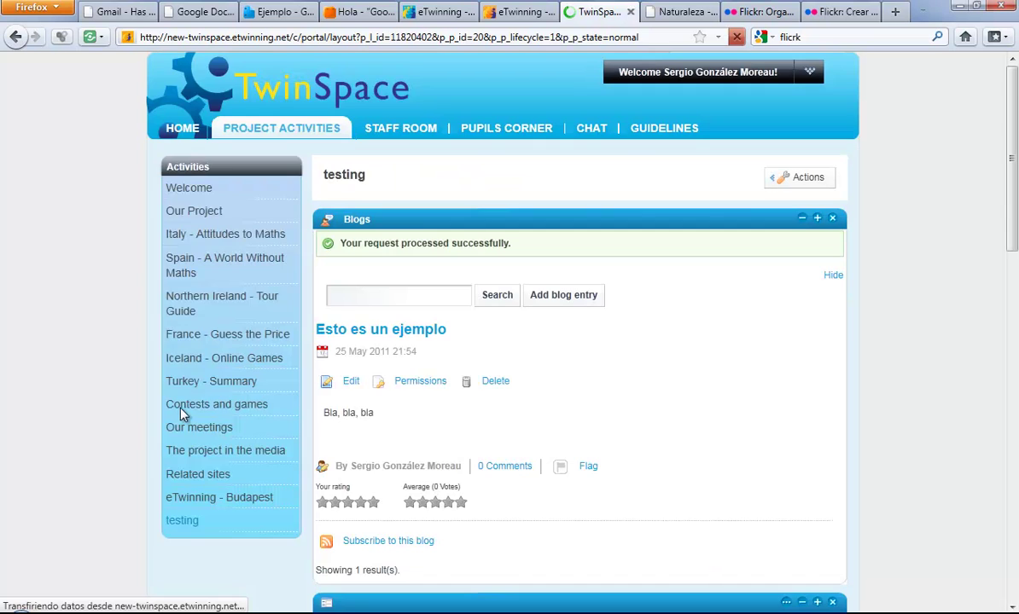
Look through the image gallery's Fotos folder, preview the abeja01 picture and return to the testing page.
scroll(702, 332, "down", 8)
scroll(705, 333, "down", 5)
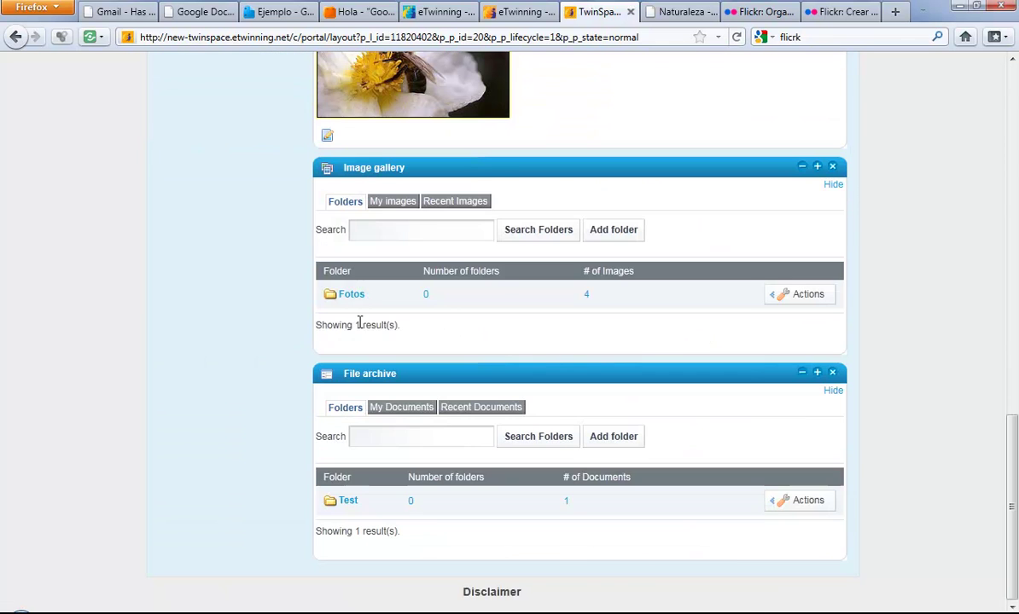
left_click(352, 296)
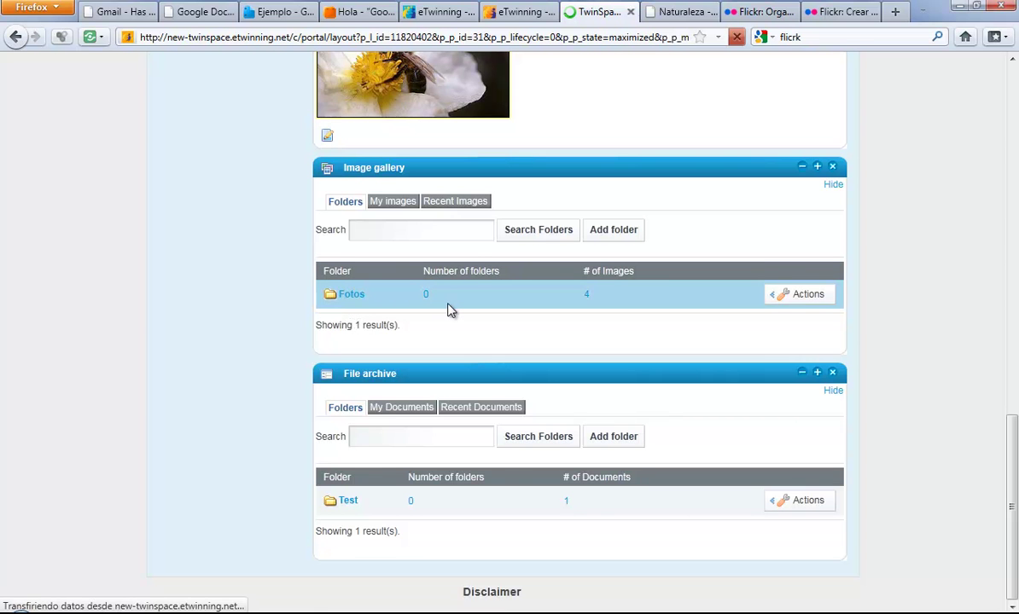
scroll(451, 312, "down", 3)
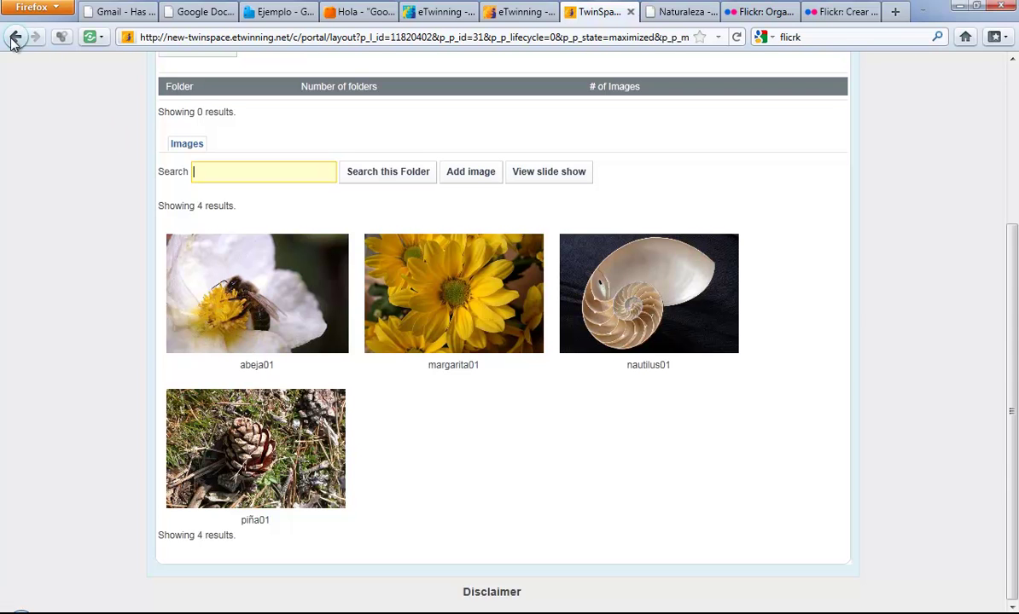
left_click(230, 284)
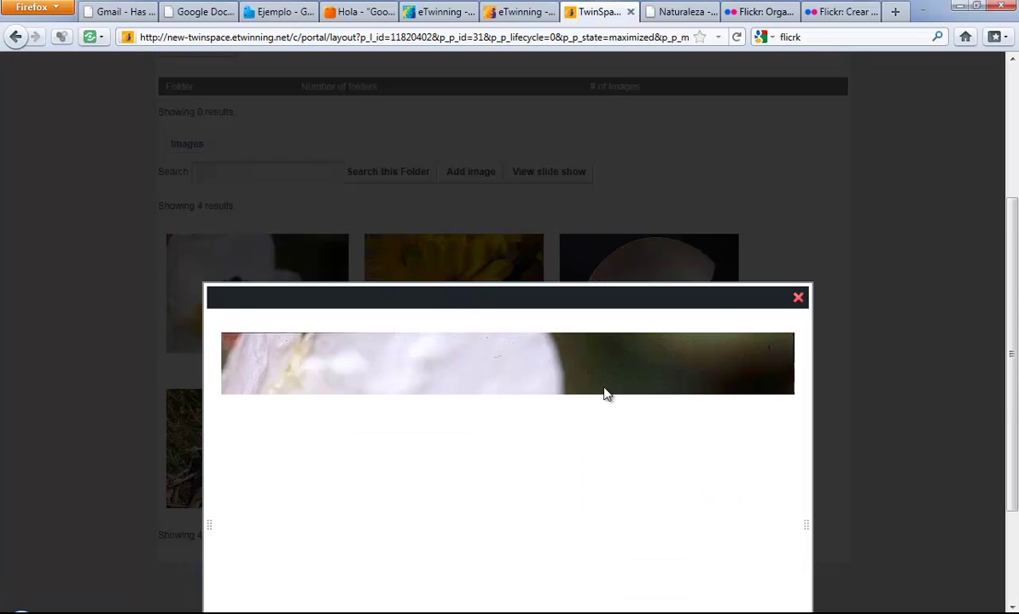
left_click(798, 298)
left_click(16, 36)
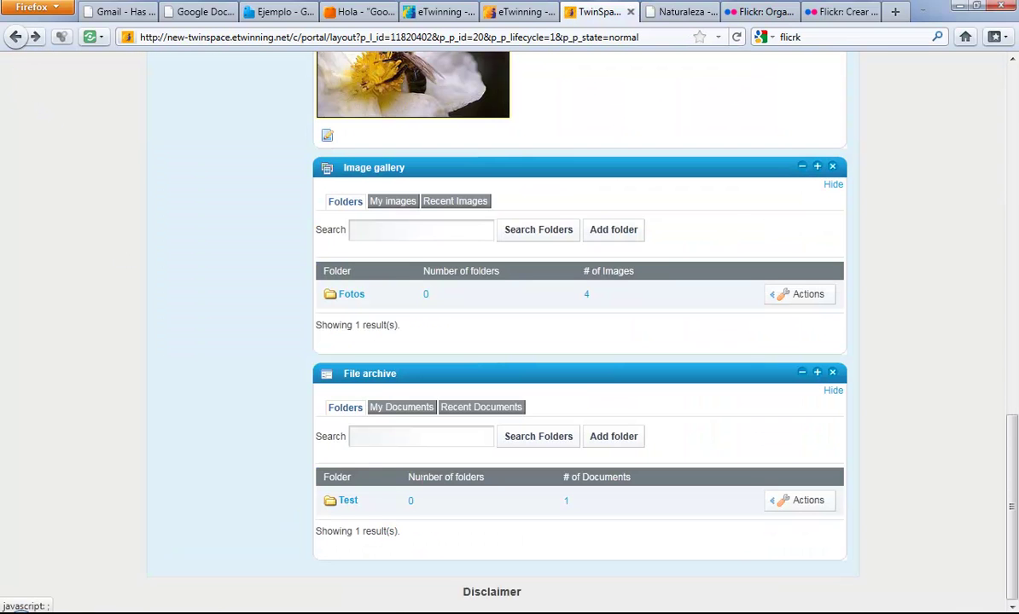
Copy the link address of abeja01.jpg from the File archive's Test folder and return to the testing page.
left_click(352, 506)
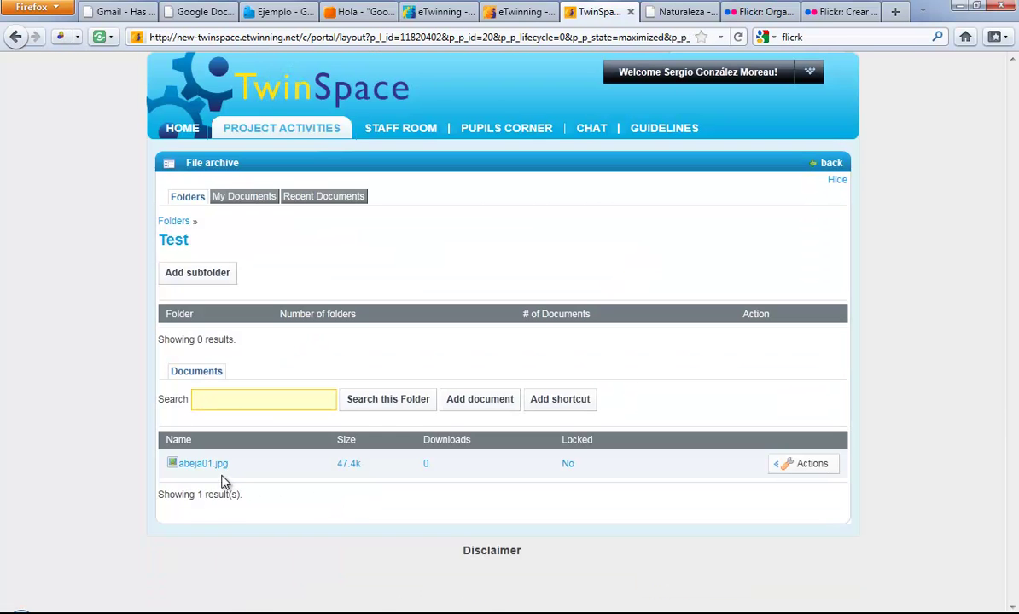
right_click(221, 474)
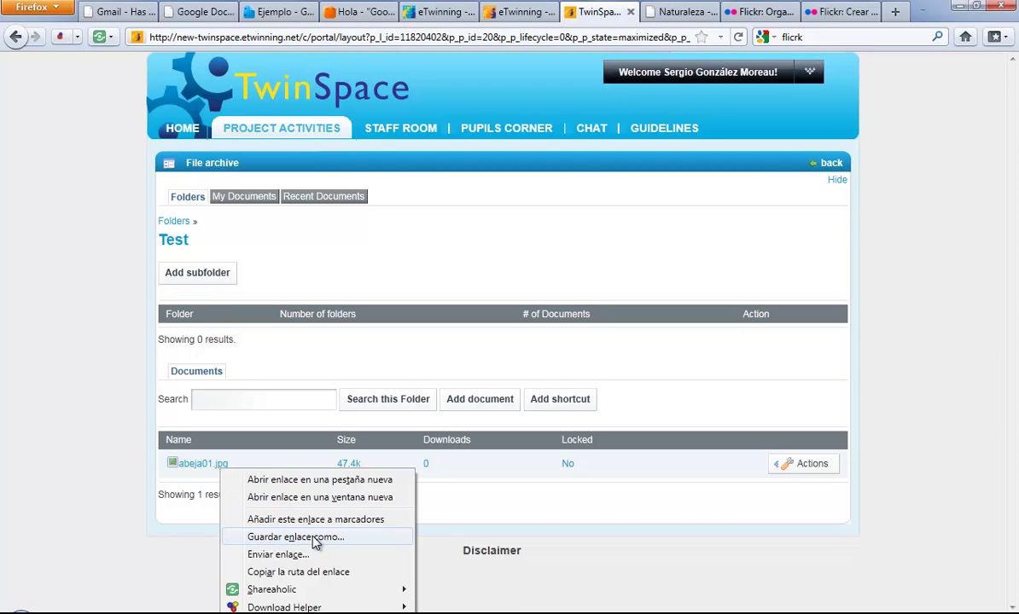
left_click(325, 574)
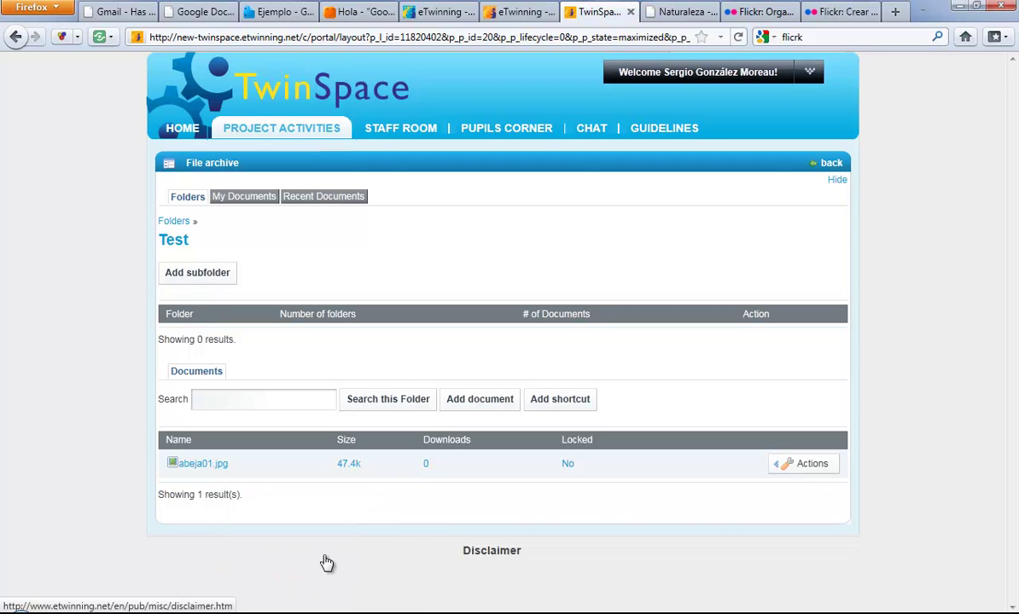
left_click(831, 163)
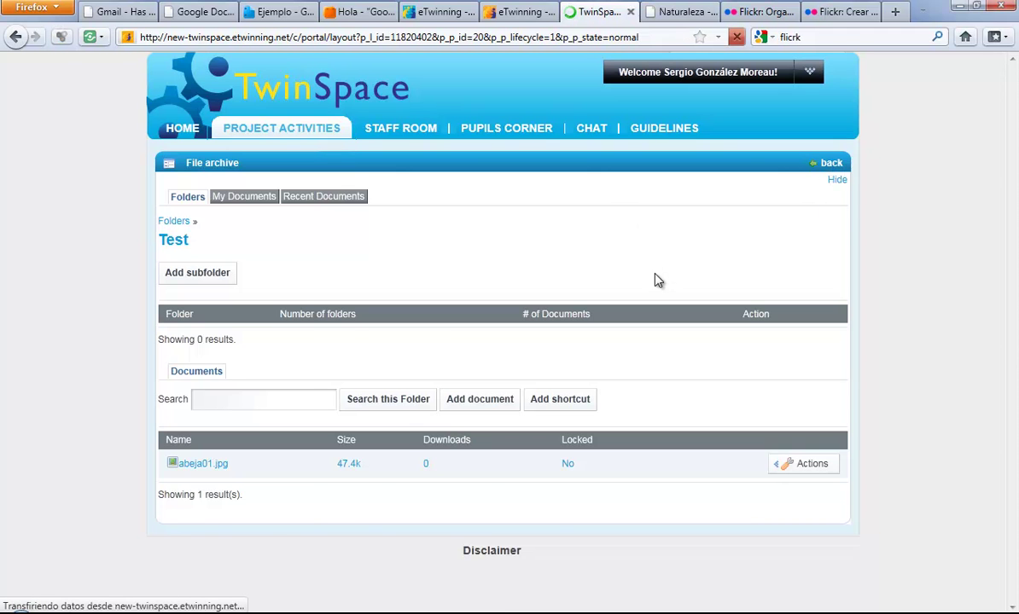
Open the "Esto es un ejemplo" blog entry for editing and add the line "Y esto es una imagen" below its text.
scroll(653, 280, "down", 4)
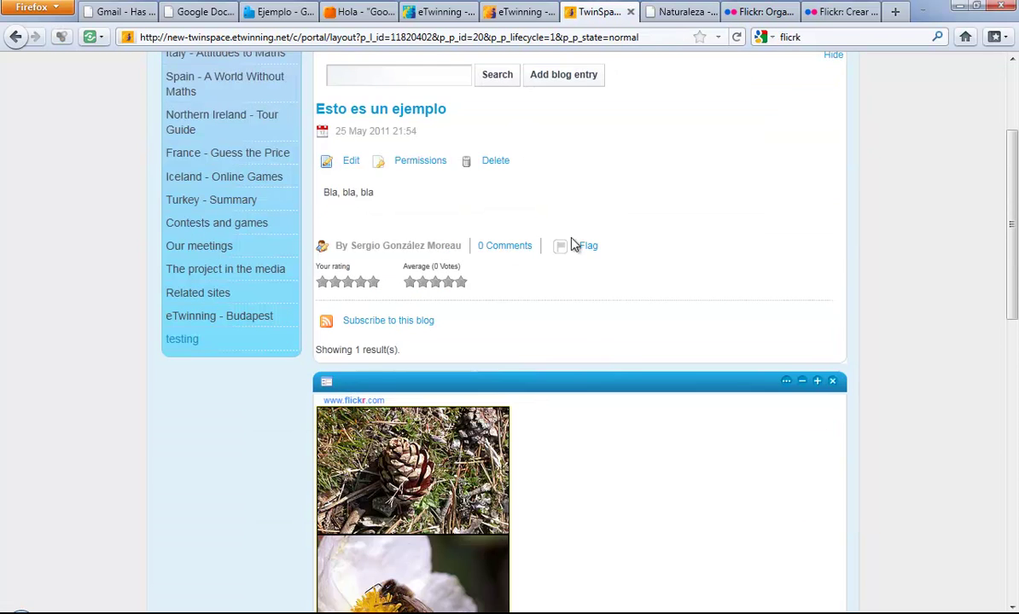
left_click(350, 162)
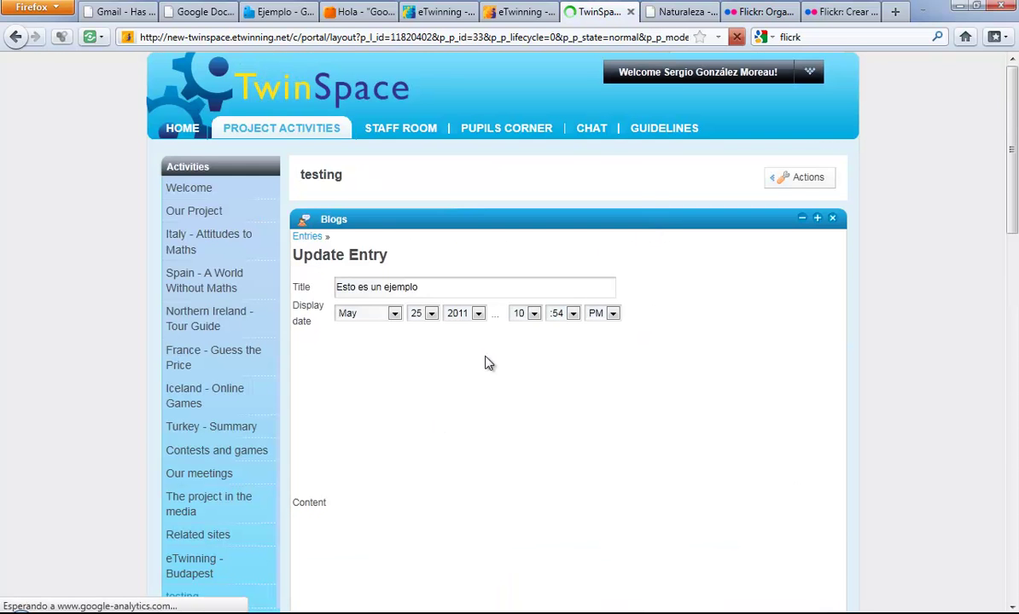
scroll(646, 363, "down", 2)
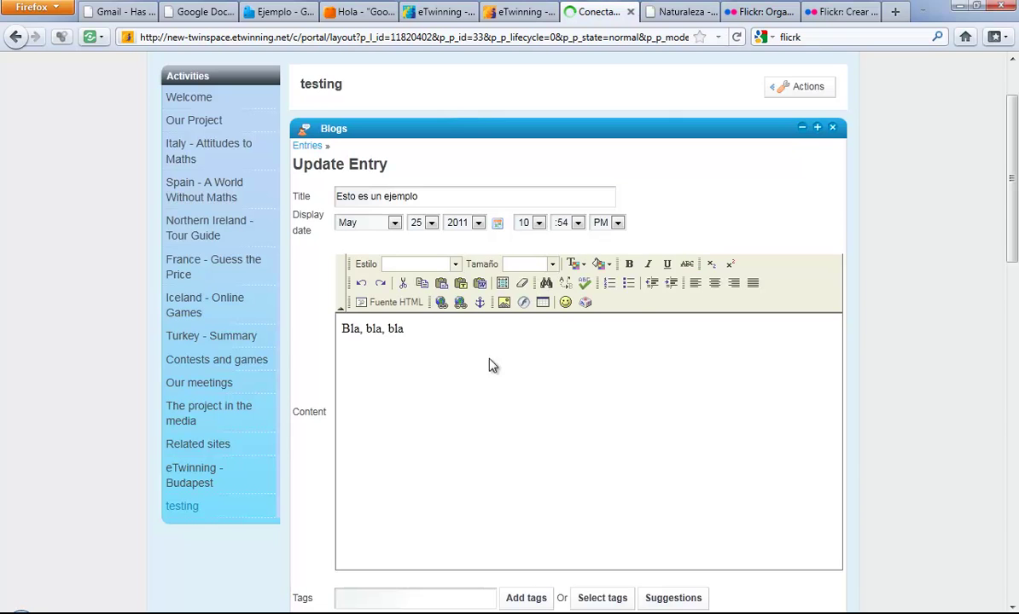
key("Return")
key("Return")
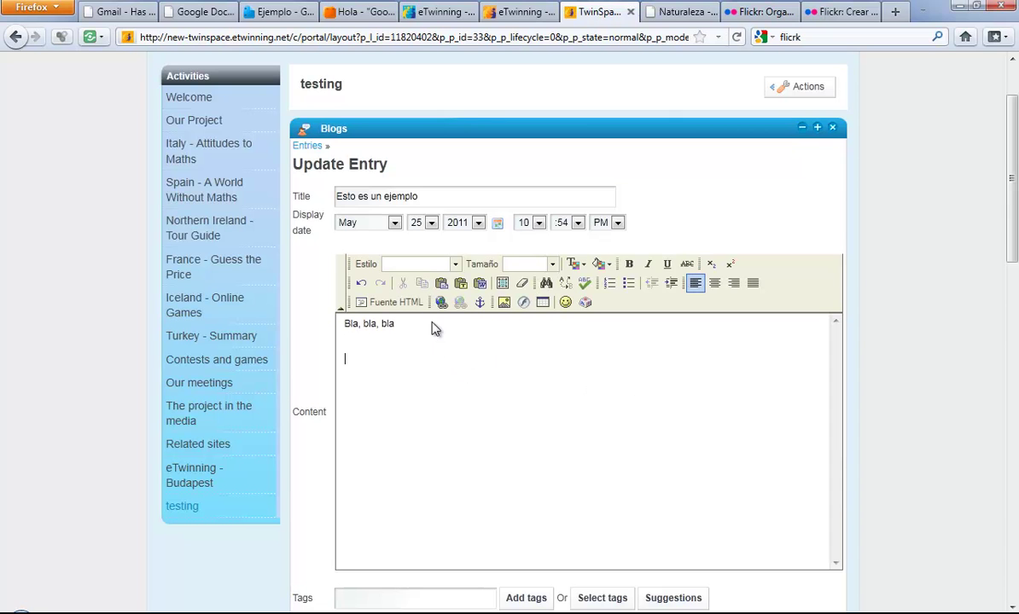
type("Y esto es una")
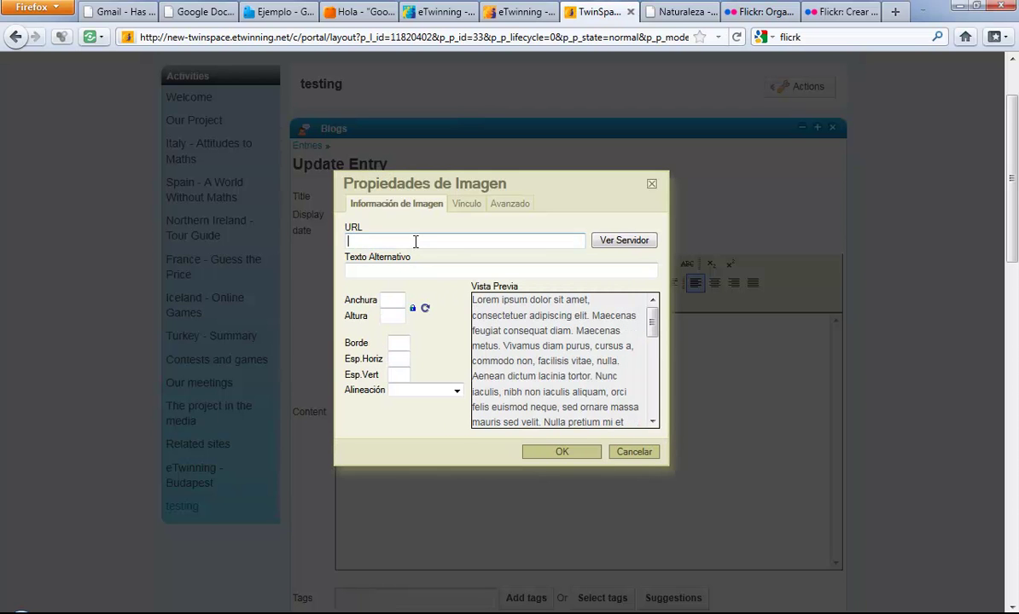
In the image properties, paste the copied abeja01.jpg link as the URL and enter "Abeja" as alternative text.
key("ctrl+v")
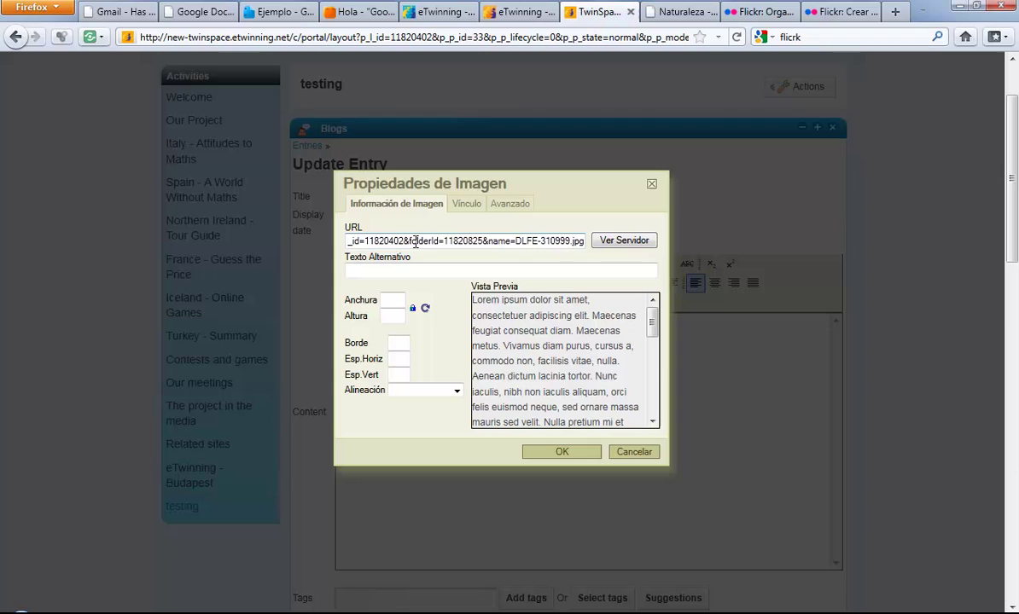
left_click(379, 269)
type("Abel")
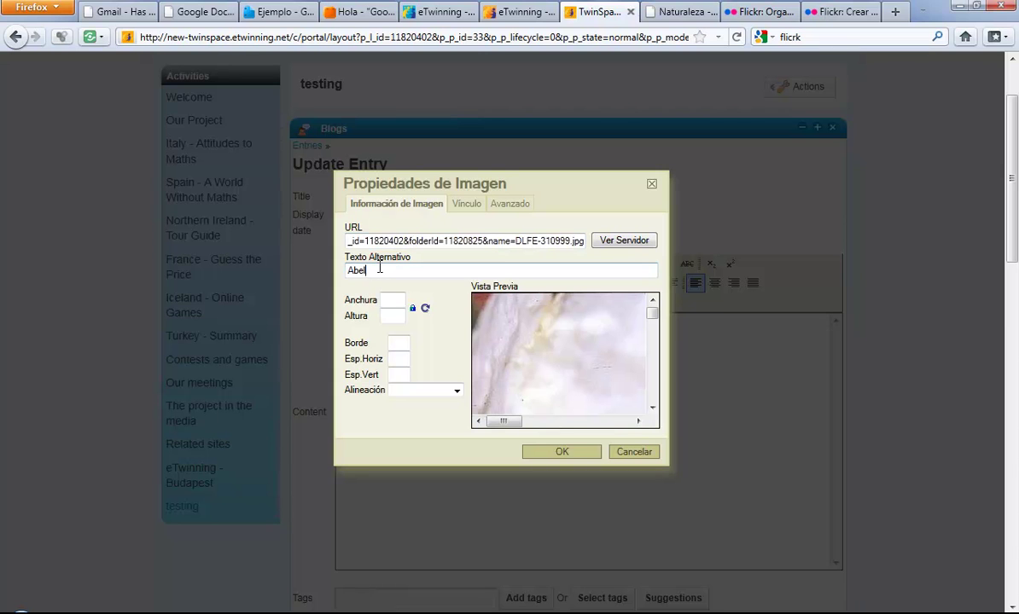
key("BackSpace")
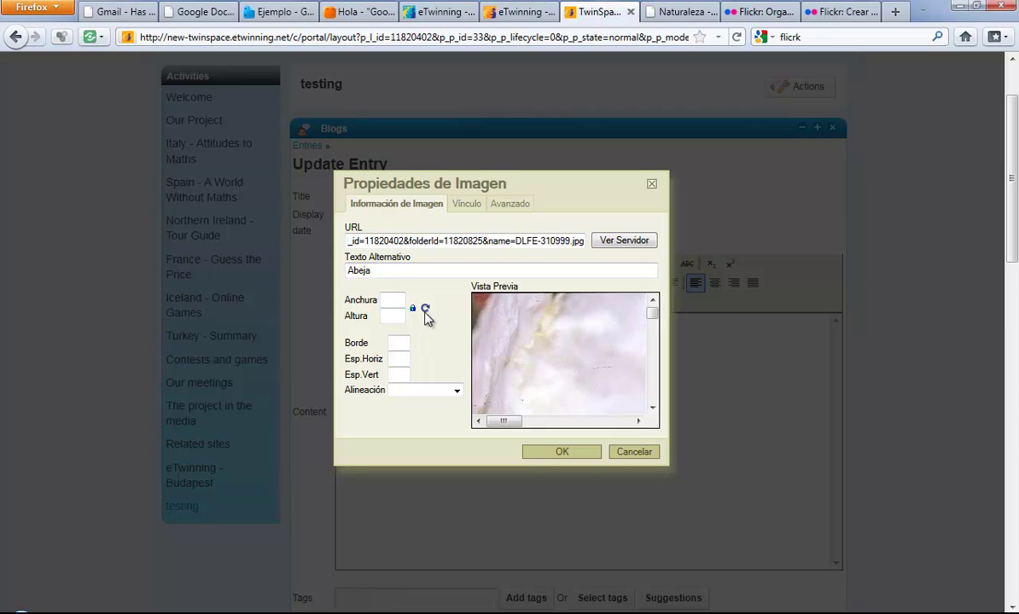
Try widths of 50 and 300 for the bee image.
left_click(396, 300)
type("50")
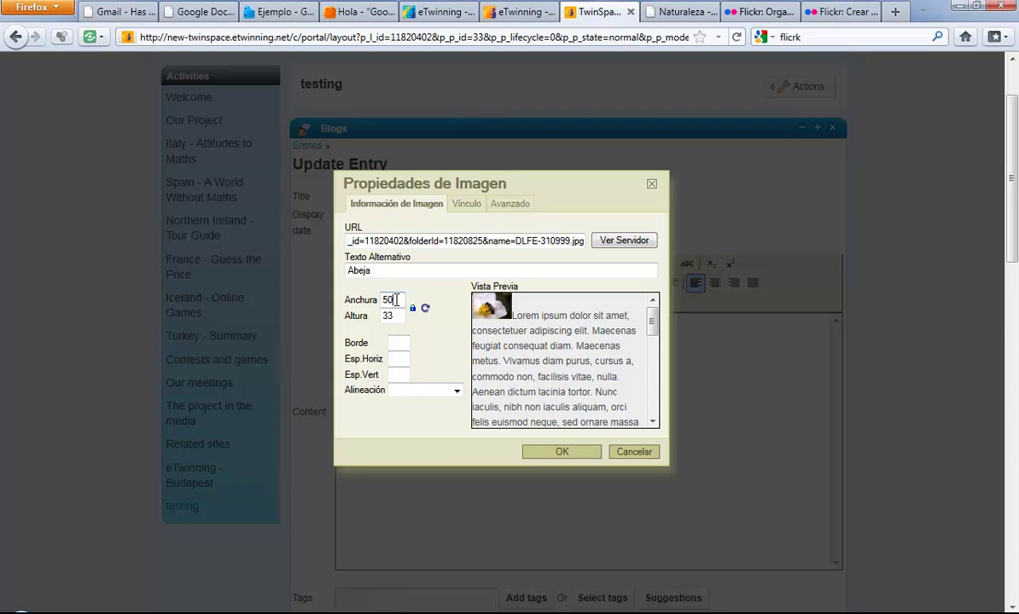
type("%")
key("BackSpace")
key("BackSpace")
key("BackSpace")
key("Tab")
left_click(396, 299)
left_click(412, 308)
left_click_drag(401, 301, 331, 294)
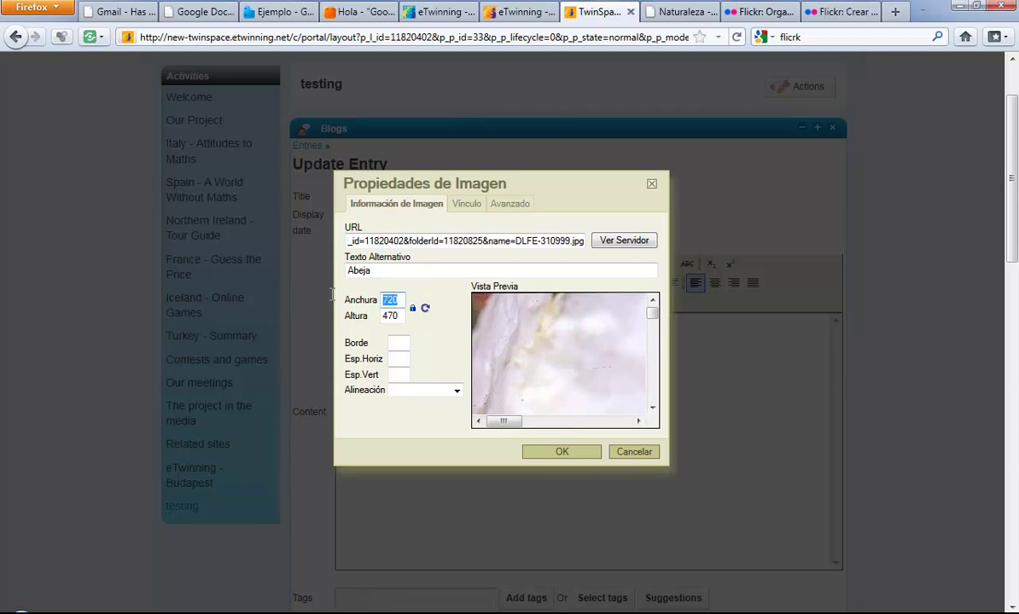
type("300")
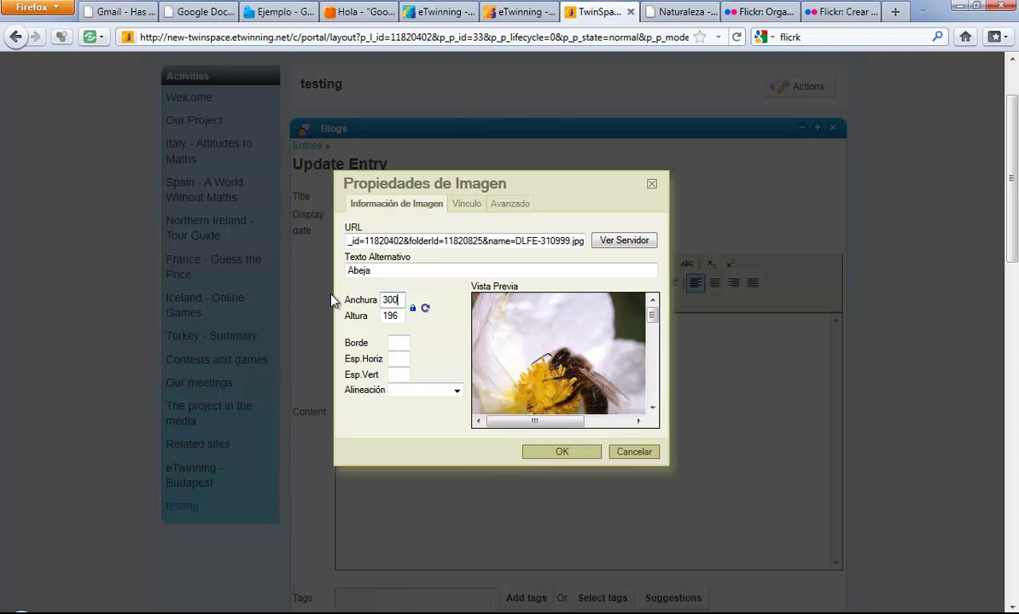
left_click(455, 389)
Set the bee image's width to 200, border to 1 and alignment to Centro, and insert it into the blog entry.
double_click(389, 300)
type("200")
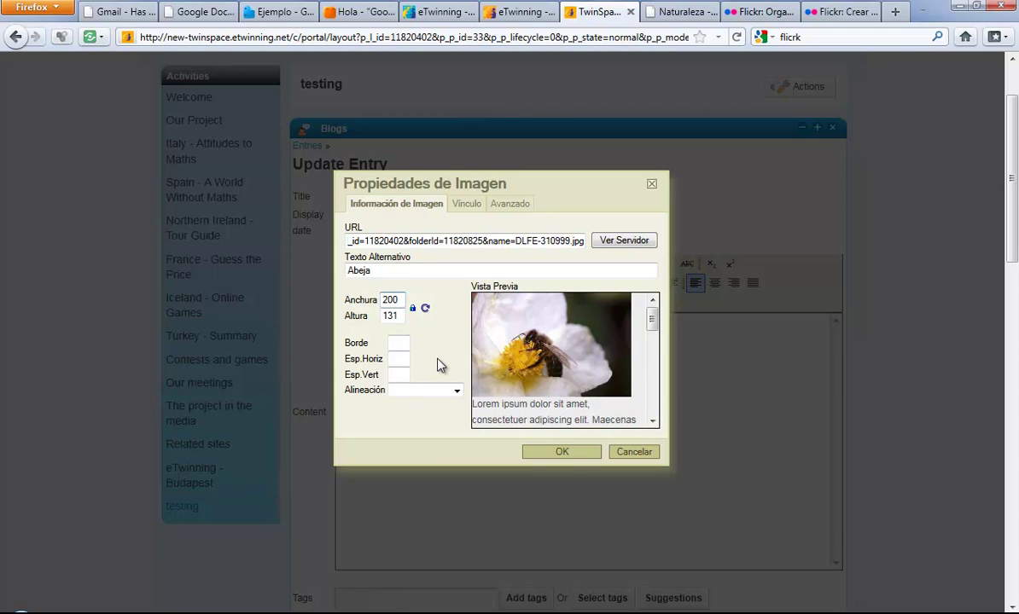
left_click(397, 341)
type("1")
left_click(405, 360)
left_click(457, 390)
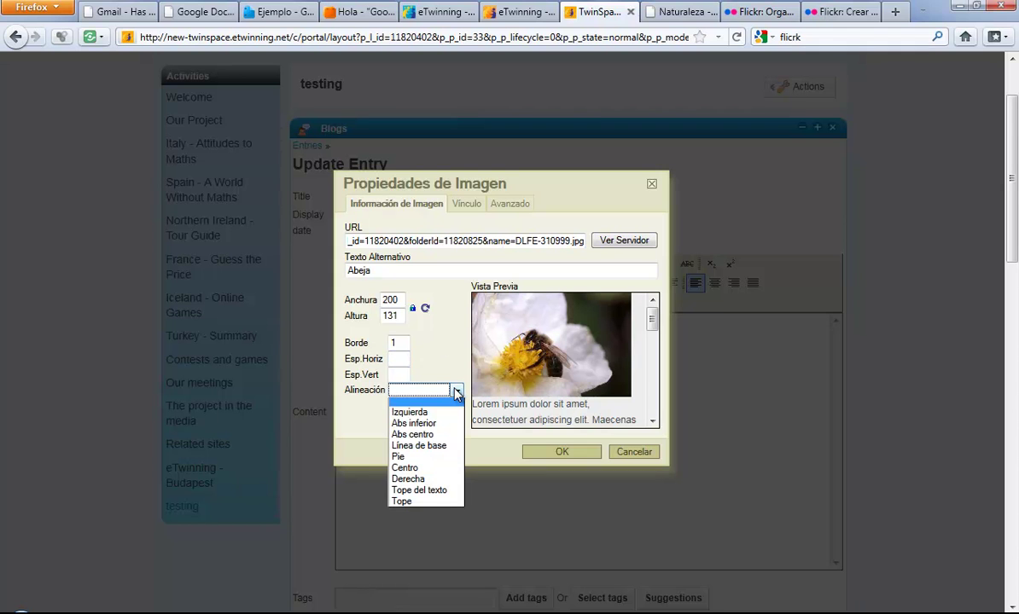
left_click(411, 468)
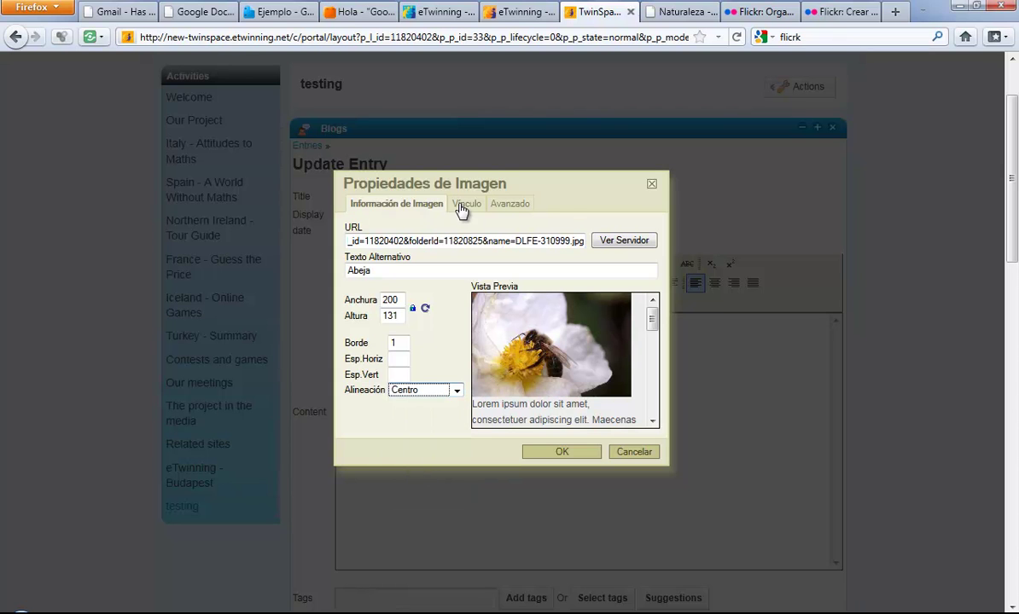
left_click(576, 462)
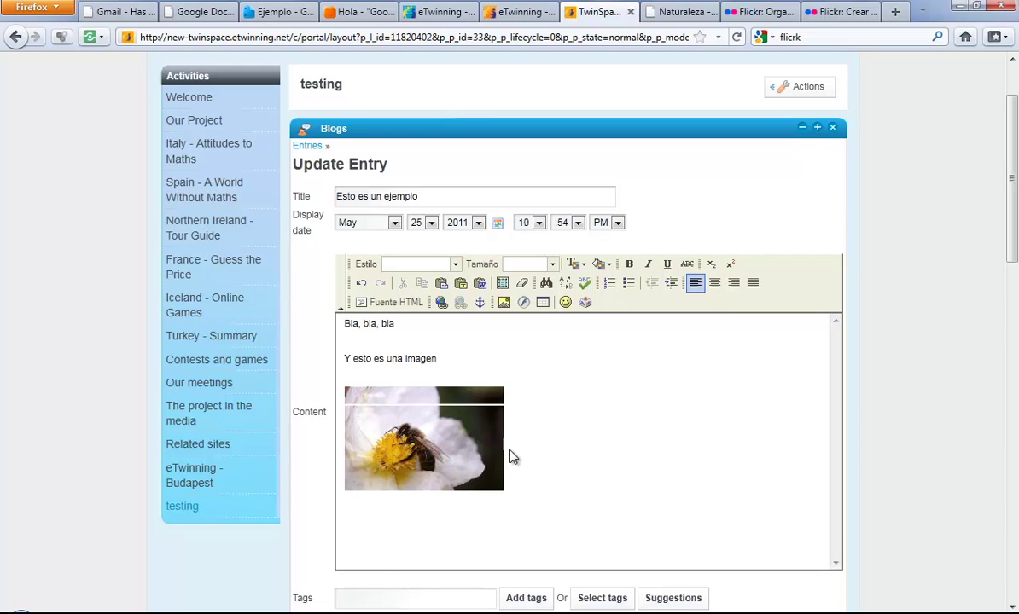
Save the updated blog entry and check it on the testing page.
scroll(541, 455, "down", 4)
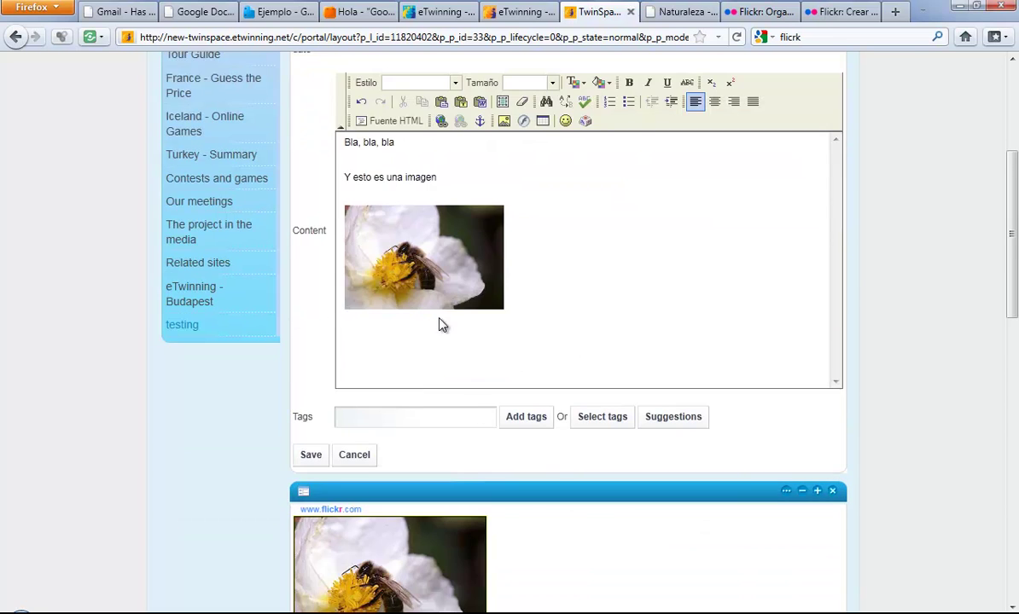
scroll(441, 323, "down", 5)
left_click(331, 189)
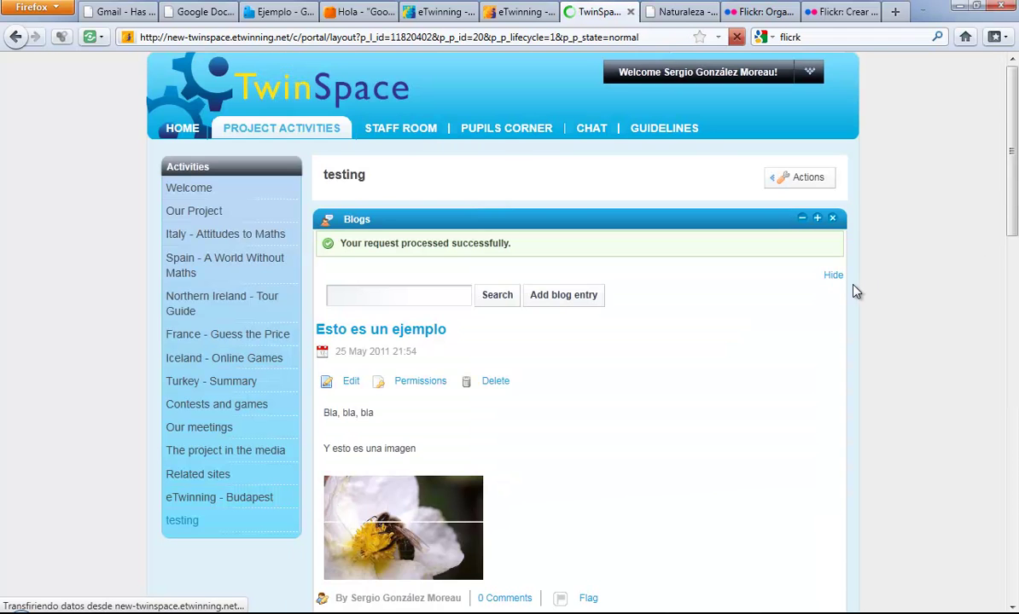
scroll(856, 292, "down", 5)
scroll(857, 292, "down", 3)
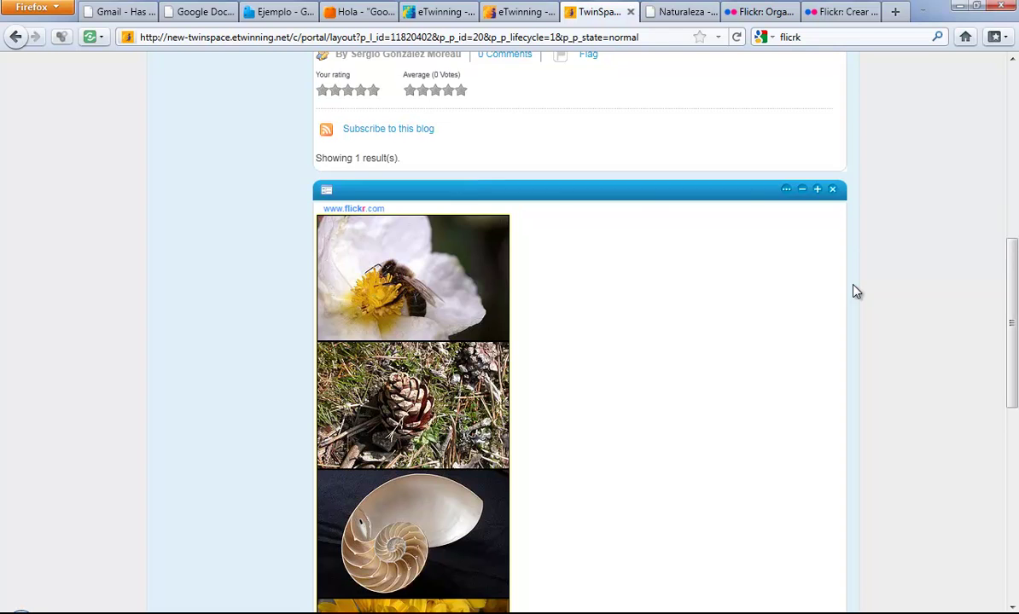
scroll(856, 291, "up", 5)
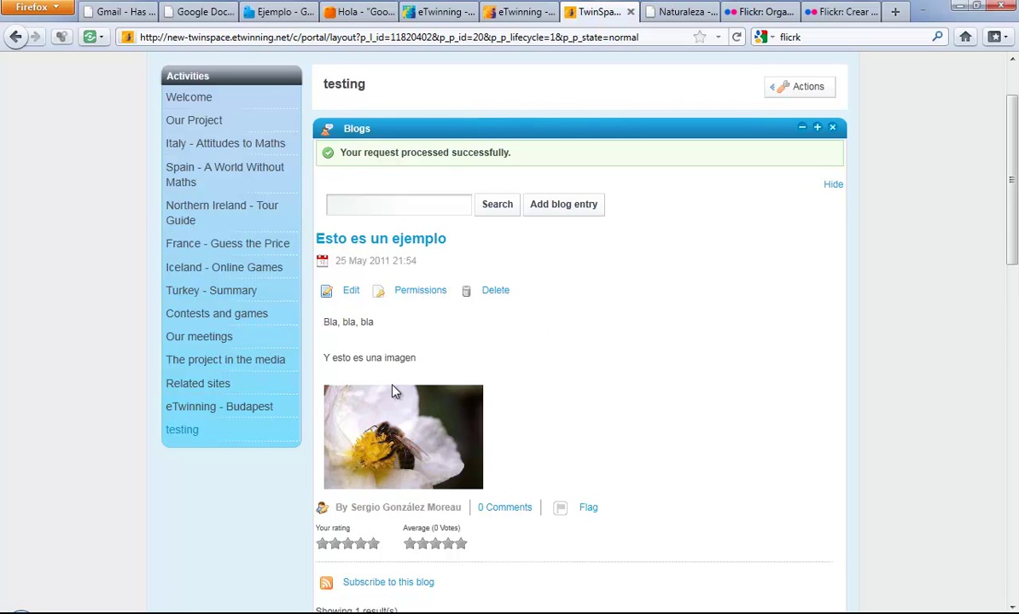
Reopen the blog entry "Esto es un ejemplo" for editing, add the tags abeja, foto and entrada, and save it.
left_click(351, 292)
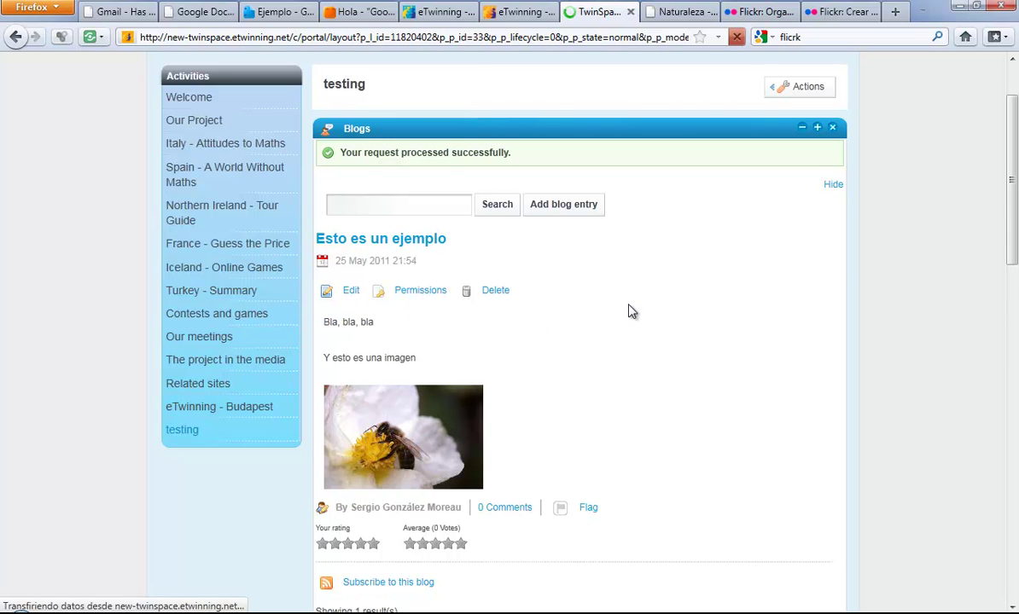
scroll(623, 312, "down", 5)
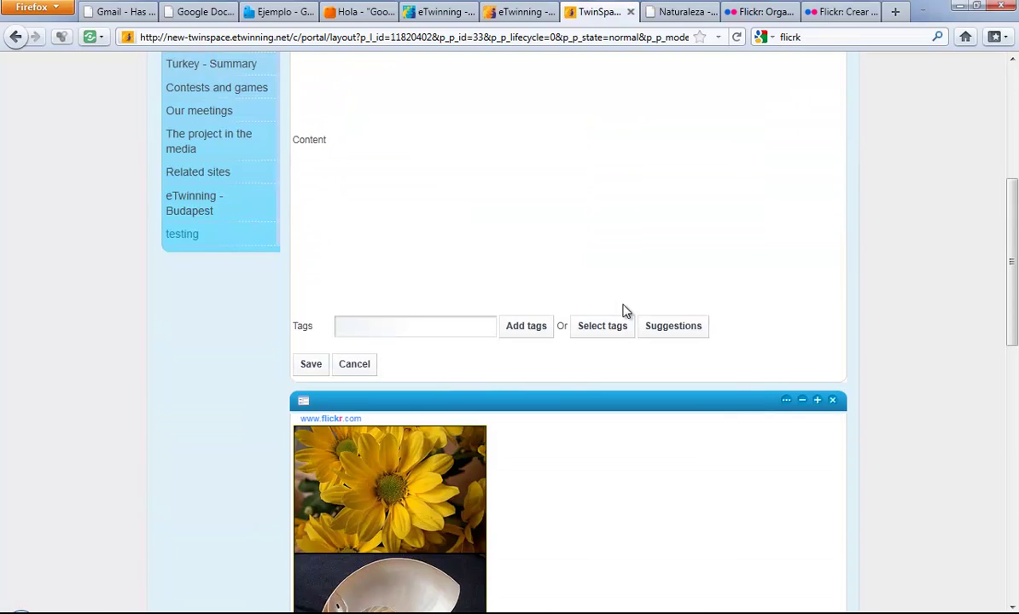
left_click(431, 329)
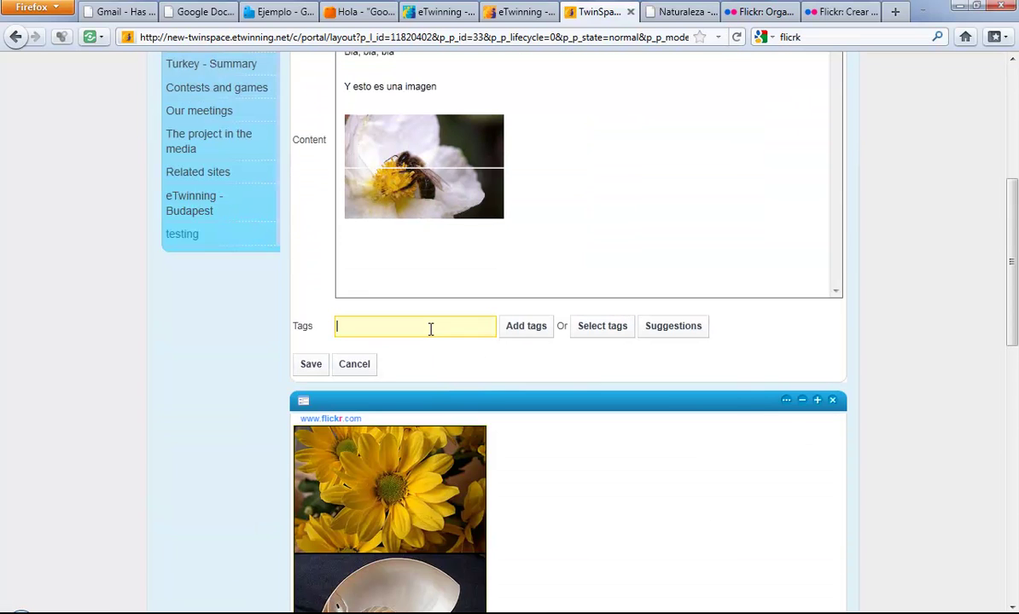
type("abej")
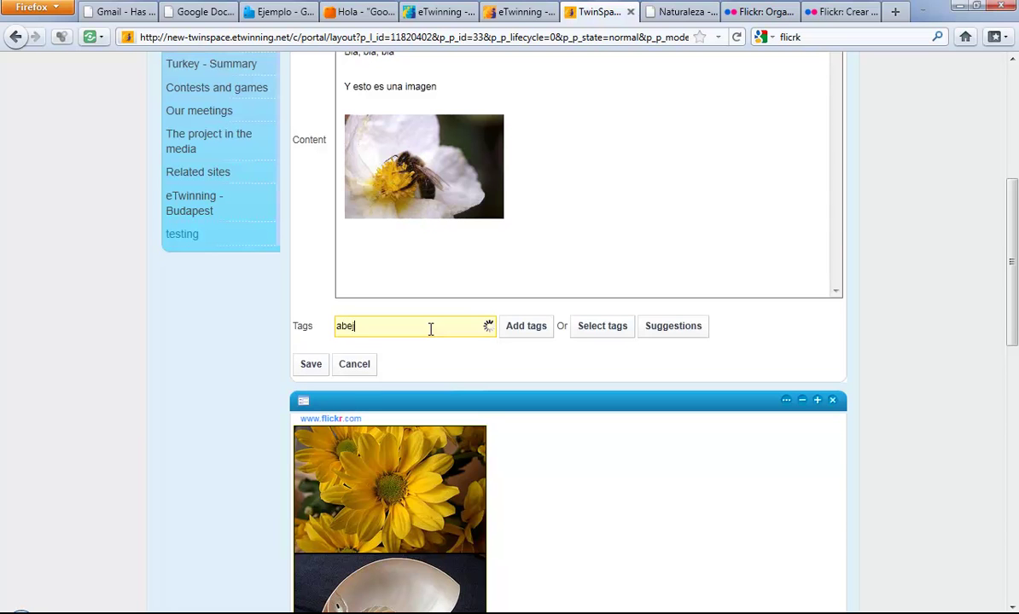
type("a")
type(", fo")
type("to, ")
type("ent")
type("r")
type("o")
key("BackSpace")
type("ada")
left_click(529, 326)
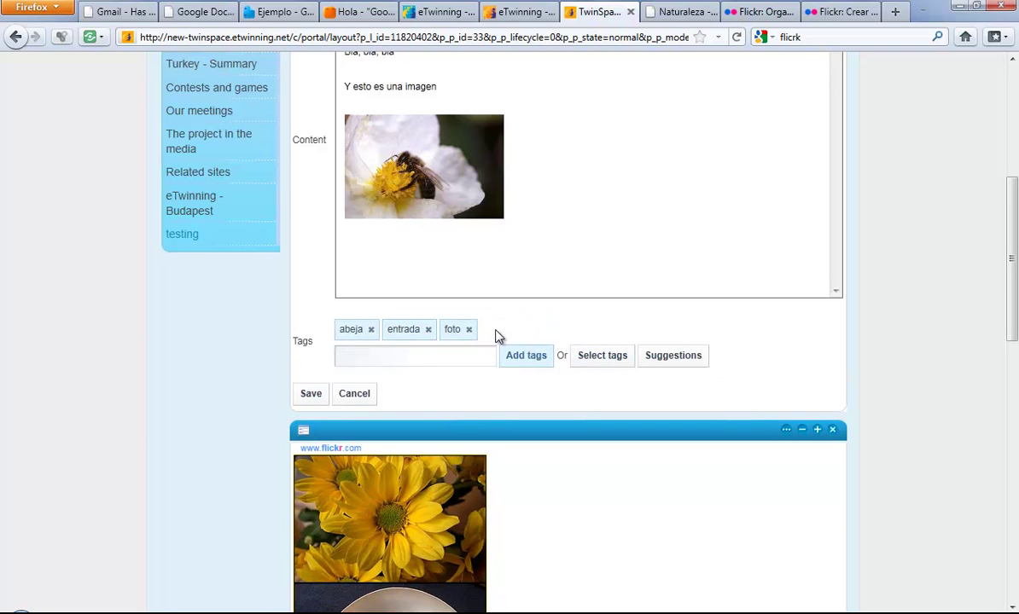
left_click(309, 396)
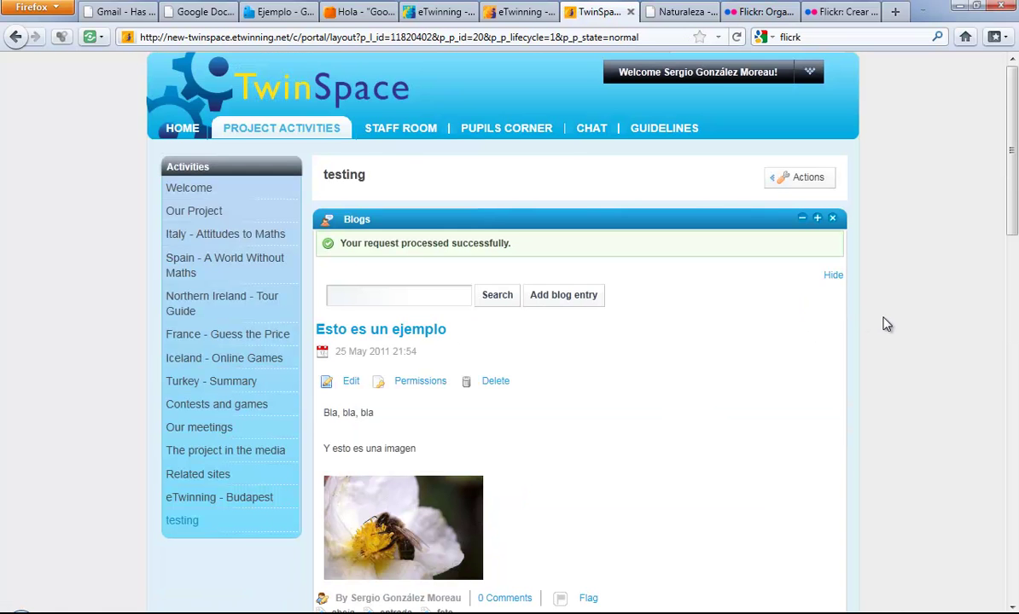
scroll(886, 323, "down", 12)
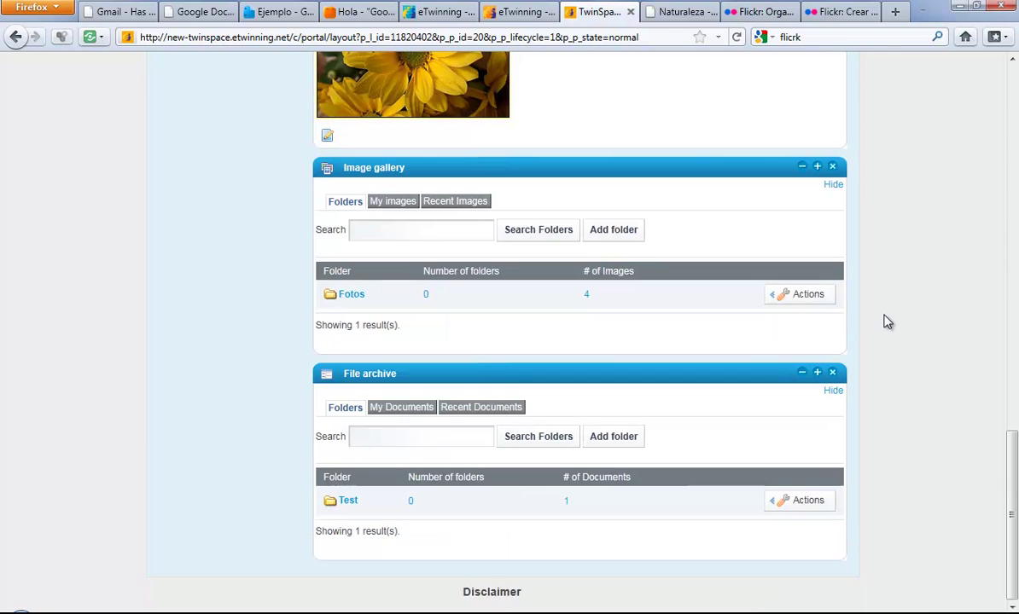
Dismiss the Picasa slideshow embed dialog, close the Picasa and both Flickr pages, and return to the testing page.
left_click(678, 11)
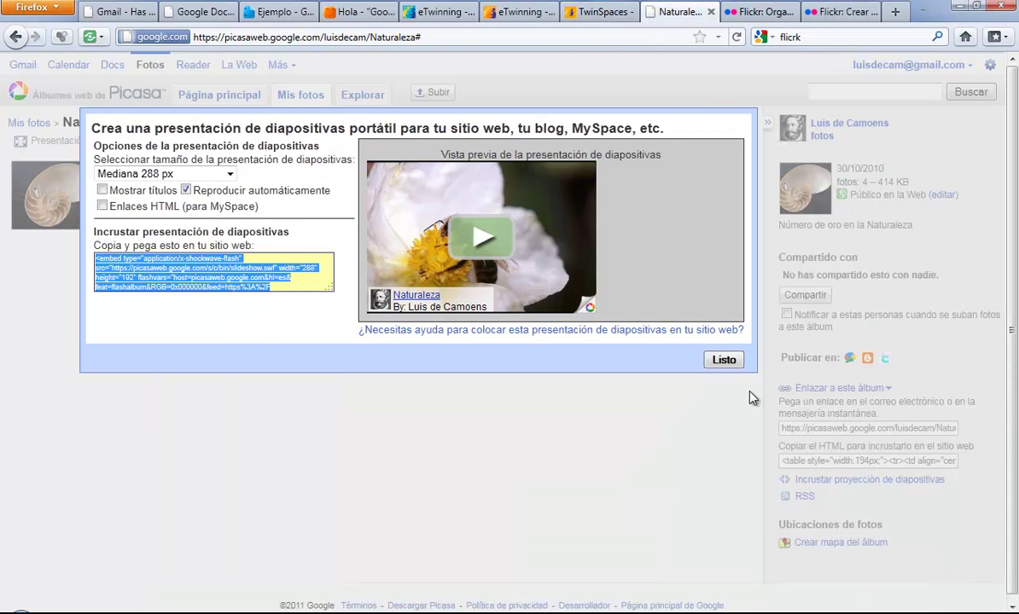
left_click(724, 359)
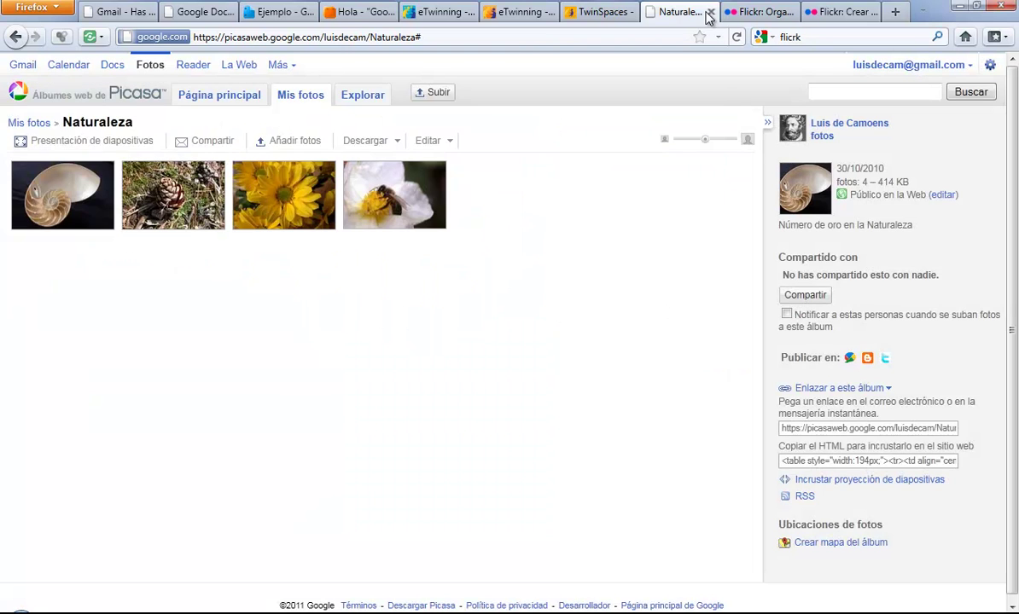
left_click(708, 14)
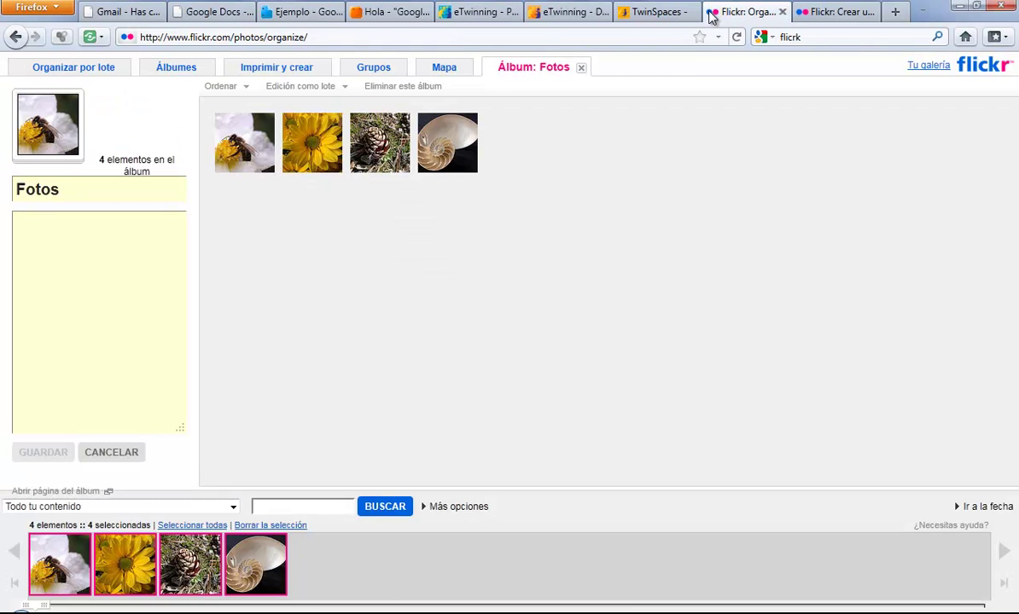
left_click(783, 12)
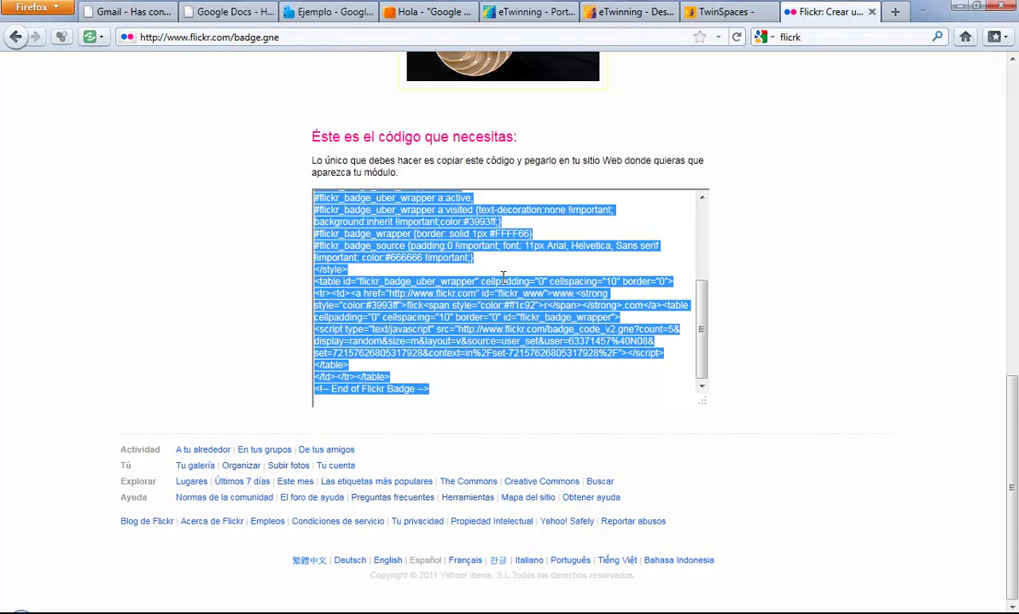
left_click(871, 12)
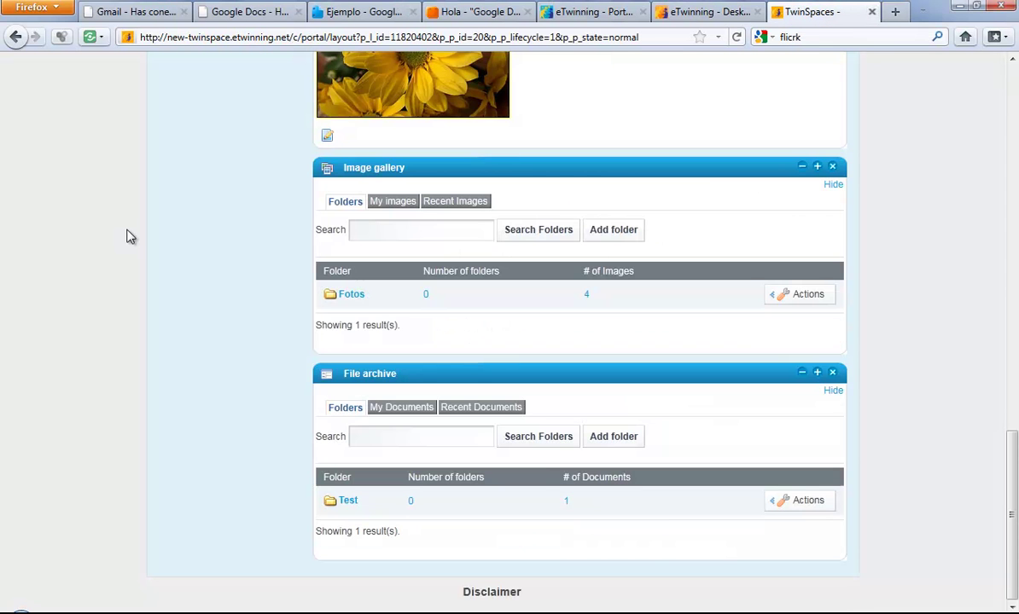
scroll(126, 236, "up", 20)
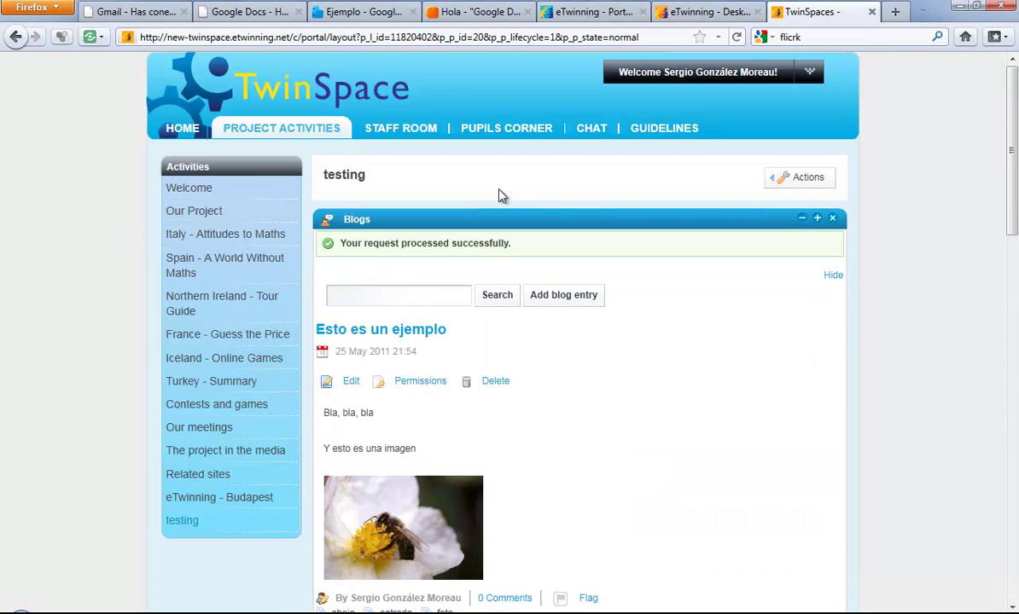